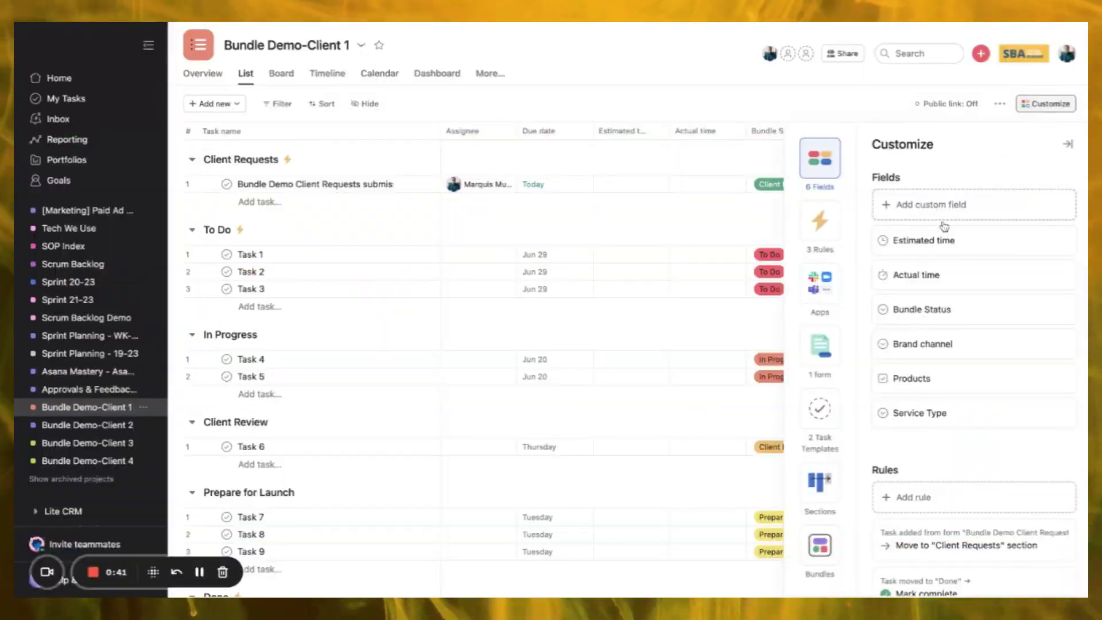
Scroll the Bundle Demo-Client 1 Customize panel down to its Bundles section
{"action": "scroll", "coordinate": [944, 226], "scroll_direction": "down", "scroll_amount": 10}
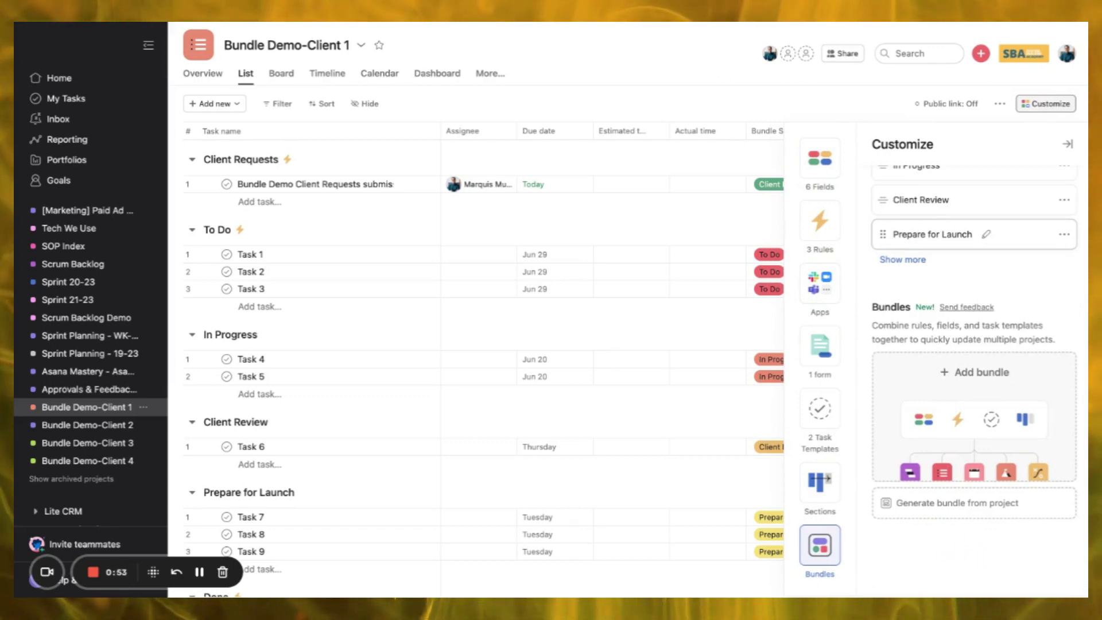
{"action": "left_click", "coordinate": [361, 45]}
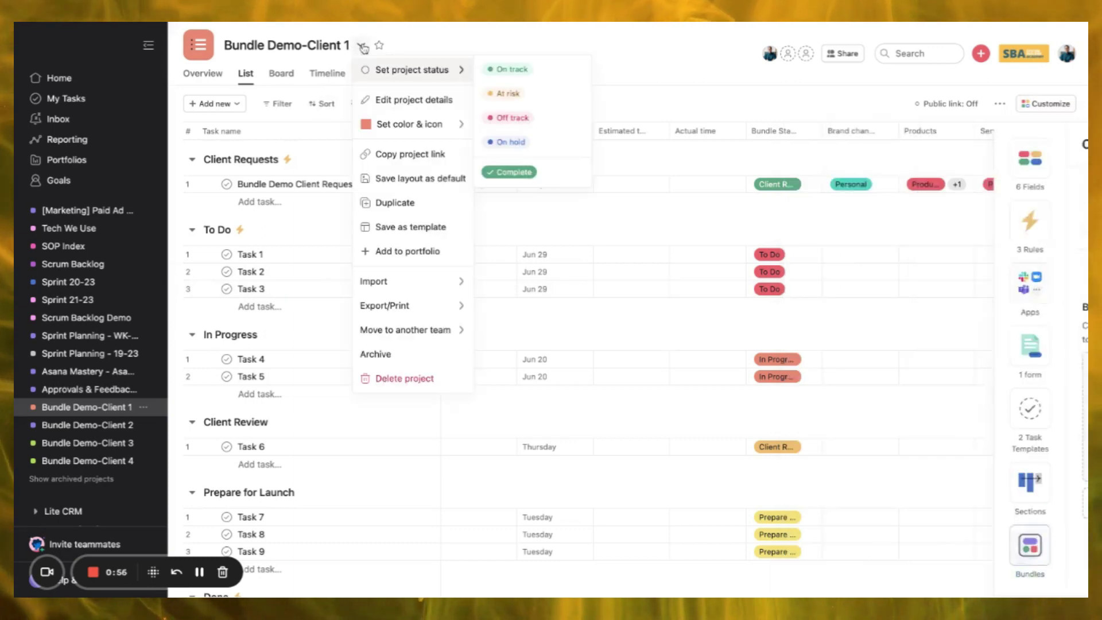
Preview saving Bundle Demo-Client 1 as a template, then go back to its list without saving
{"action": "left_click", "coordinate": [411, 227]}
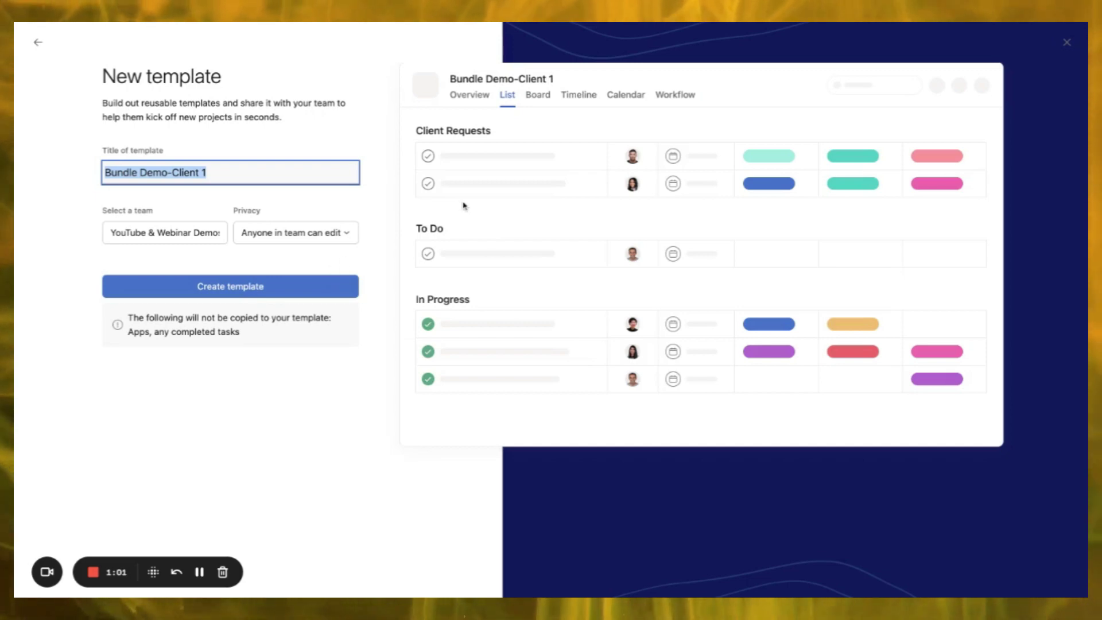
{"action": "left_click", "coordinate": [37, 46]}
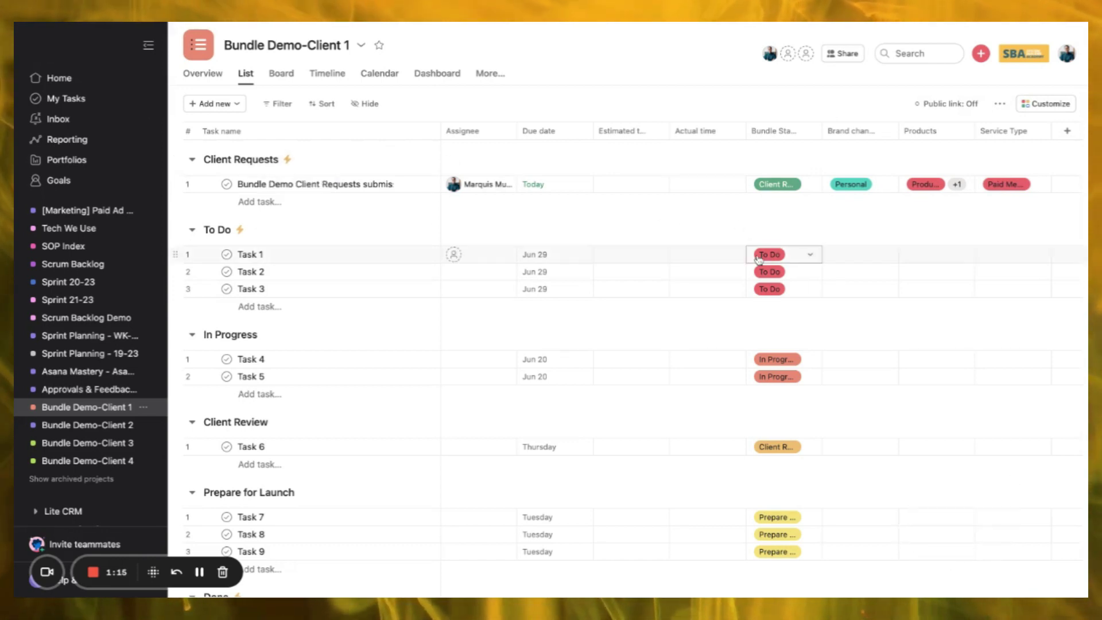
From Customize, scroll to Bundles and browse the organization's existing bundles
{"action": "left_click", "coordinate": [1045, 103]}
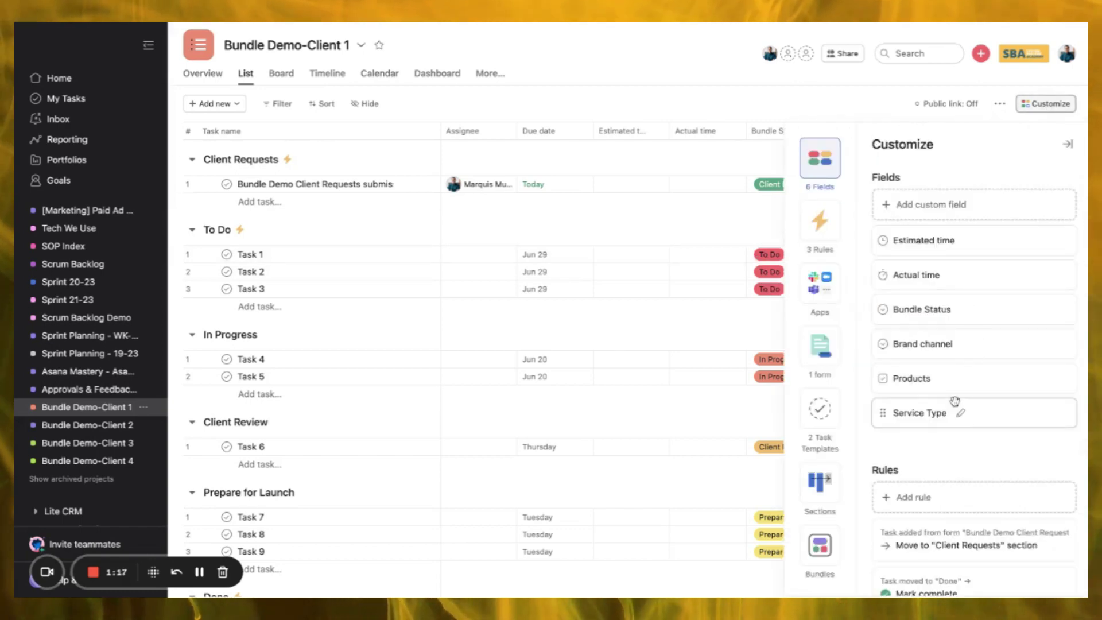
{"action": "scroll", "coordinate": [954, 400], "scroll_direction": "down", "scroll_amount": 2}
{"action": "scroll", "coordinate": [954, 401], "scroll_direction": "down", "scroll_amount": 5}
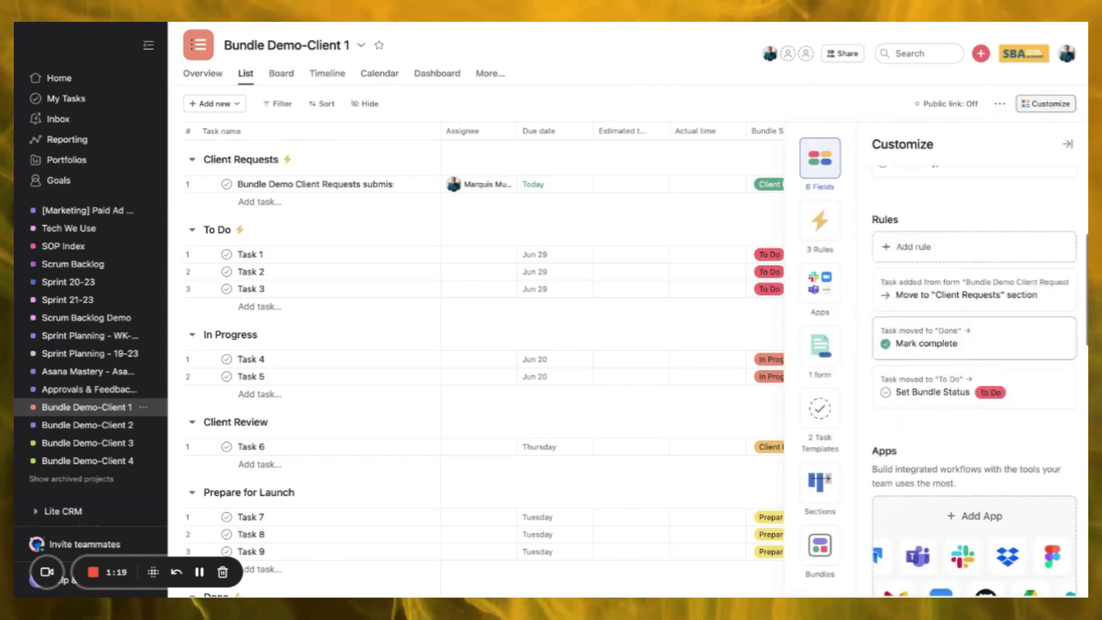
{"action": "scroll", "coordinate": [952, 393], "scroll_direction": "down", "scroll_amount": 8}
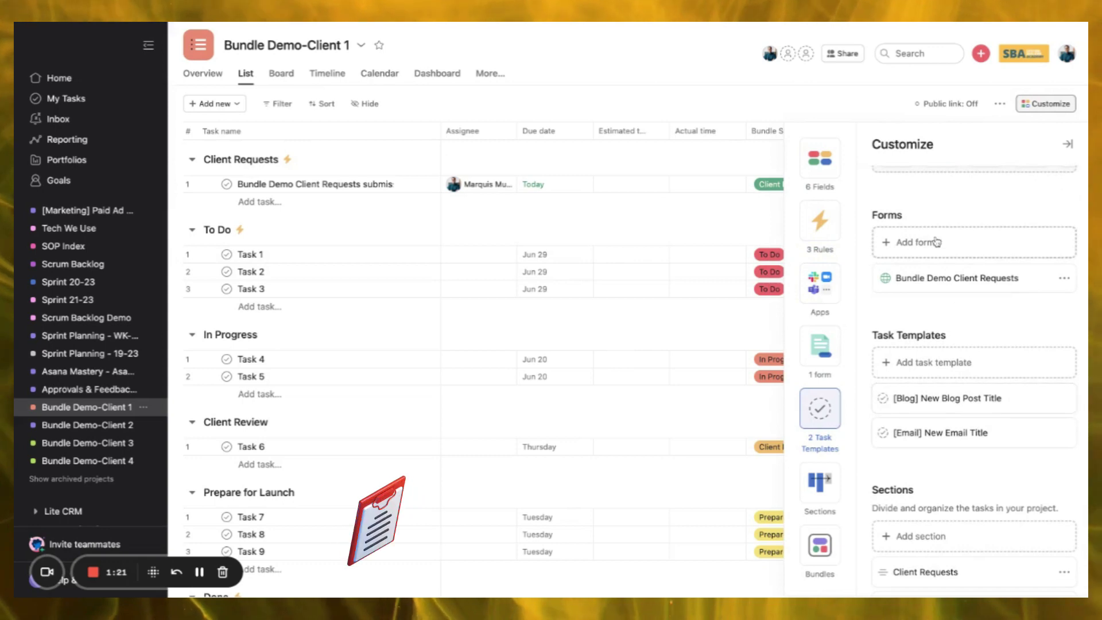
{"action": "scroll", "coordinate": [936, 242], "scroll_direction": "down", "scroll_amount": 5}
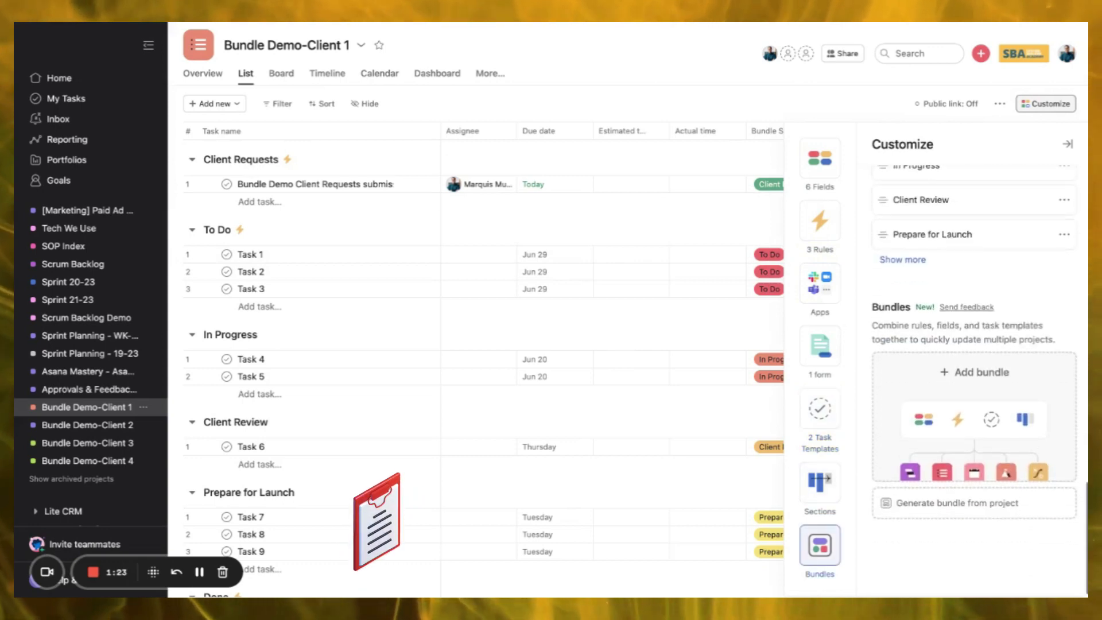
{"action": "left_click", "coordinate": [958, 429]}
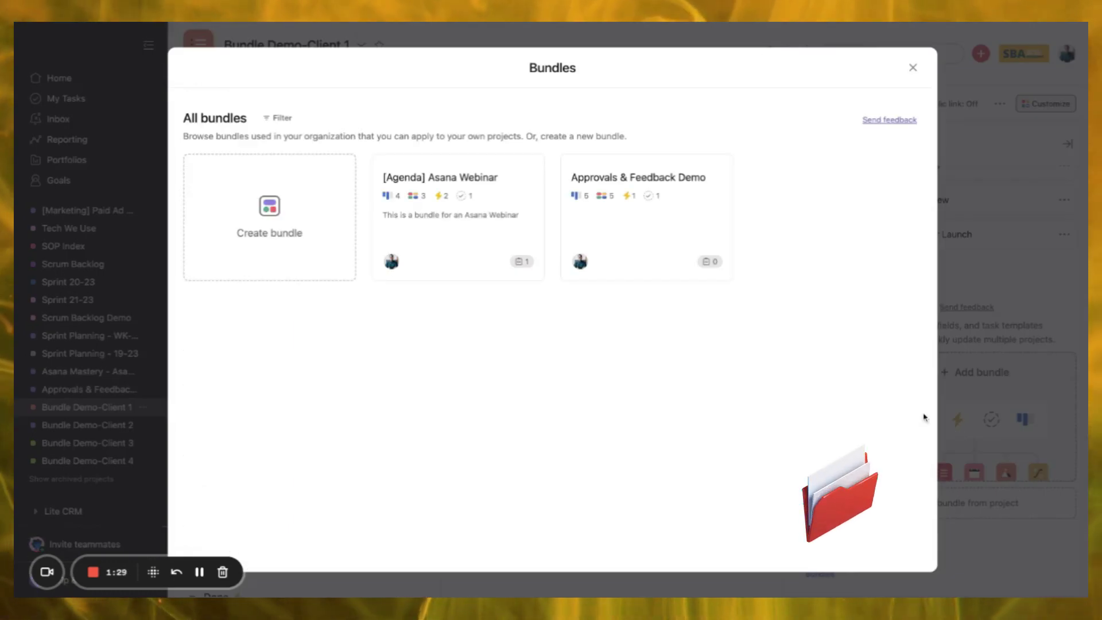
Create a new bundle from scratch and add its first section, To Do
{"action": "left_click", "coordinate": [255, 206]}
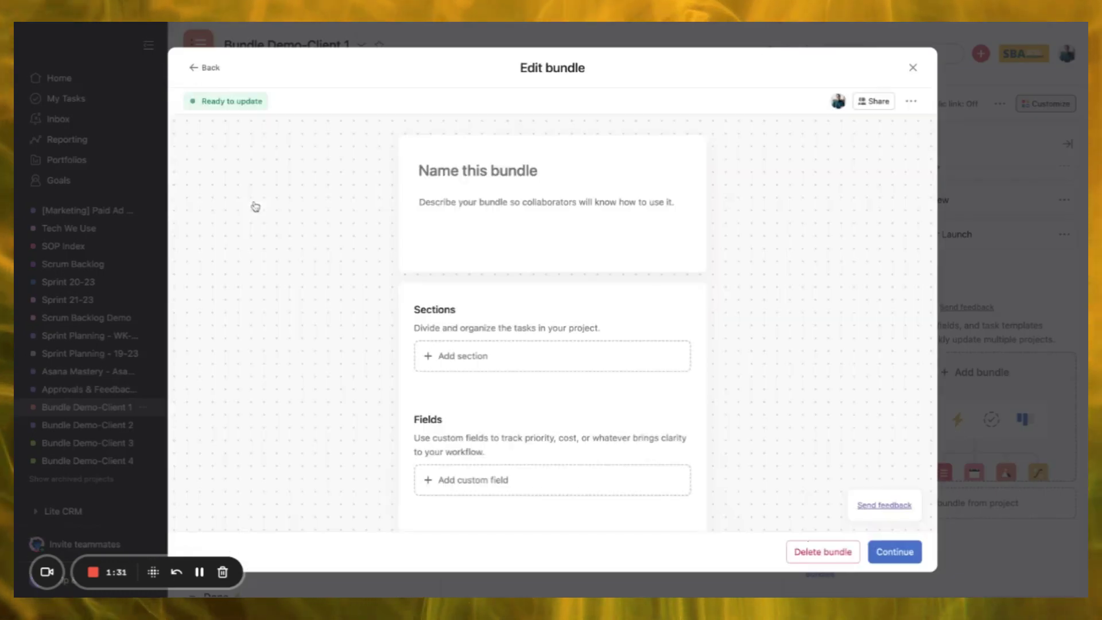
{"action": "scroll", "coordinate": [511, 210], "scroll_direction": "down", "scroll_amount": 2}
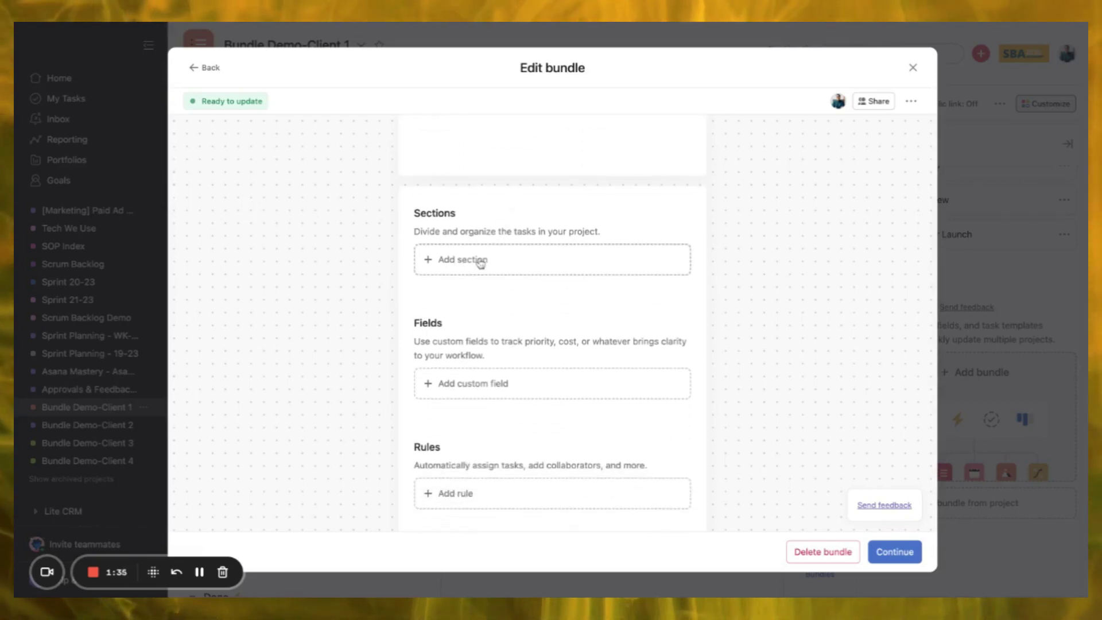
{"action": "left_click", "coordinate": [494, 270]}
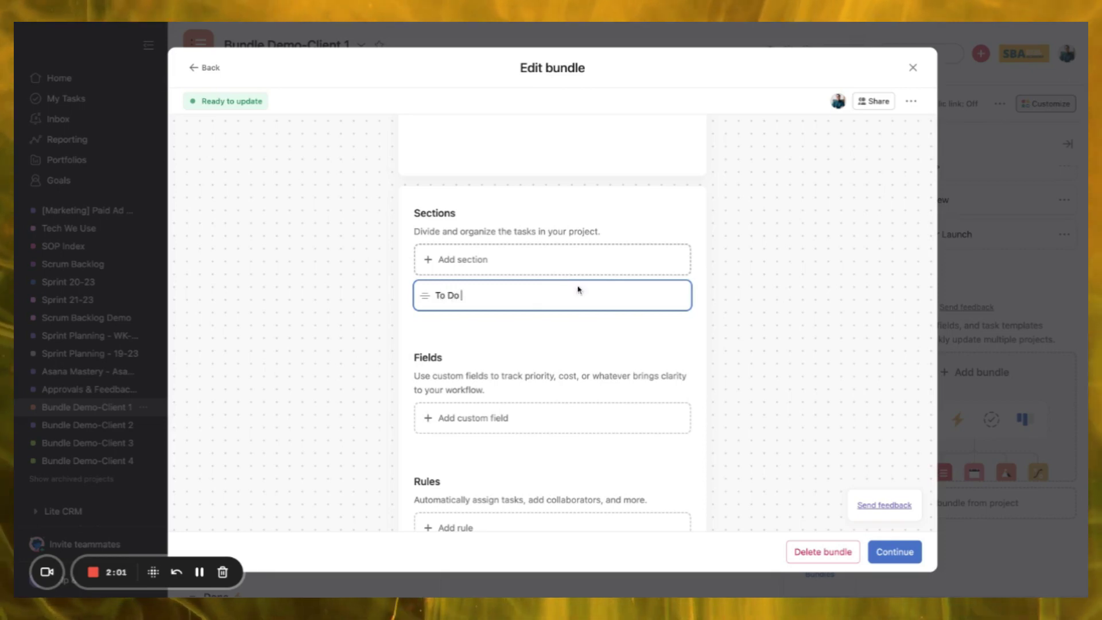
Add a second bundle section named In progress
{"action": "left_click", "coordinate": [523, 258]}
{"action": "type", "text": "In "}
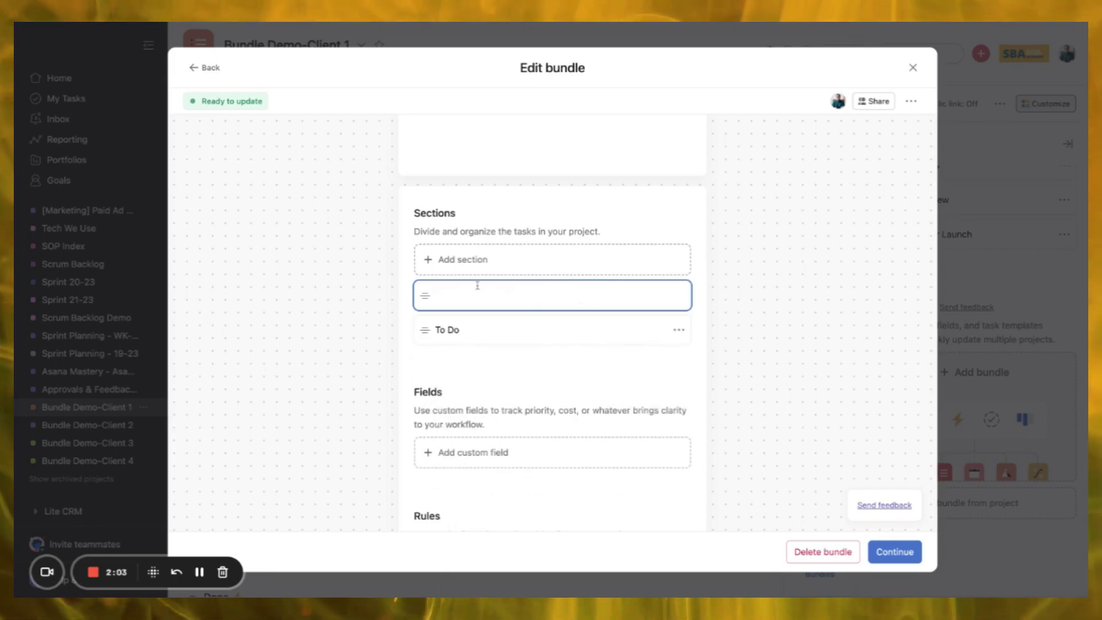
{"action": "type", "text": "progress"}
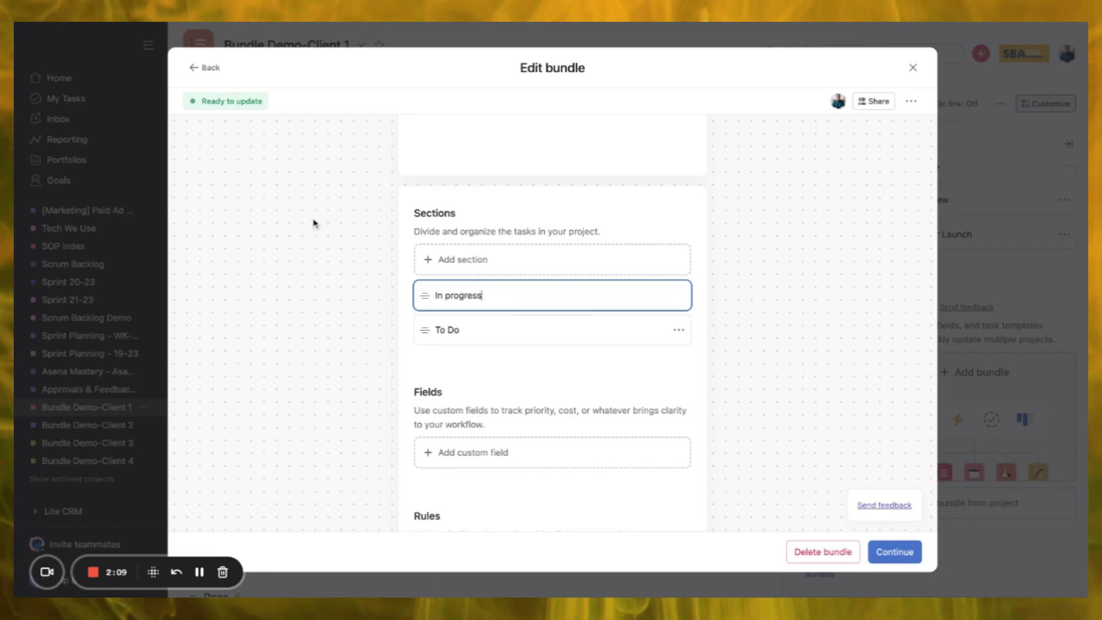
{"action": "scroll", "coordinate": [259, 373], "scroll_direction": "down", "scroll_amount": 5}
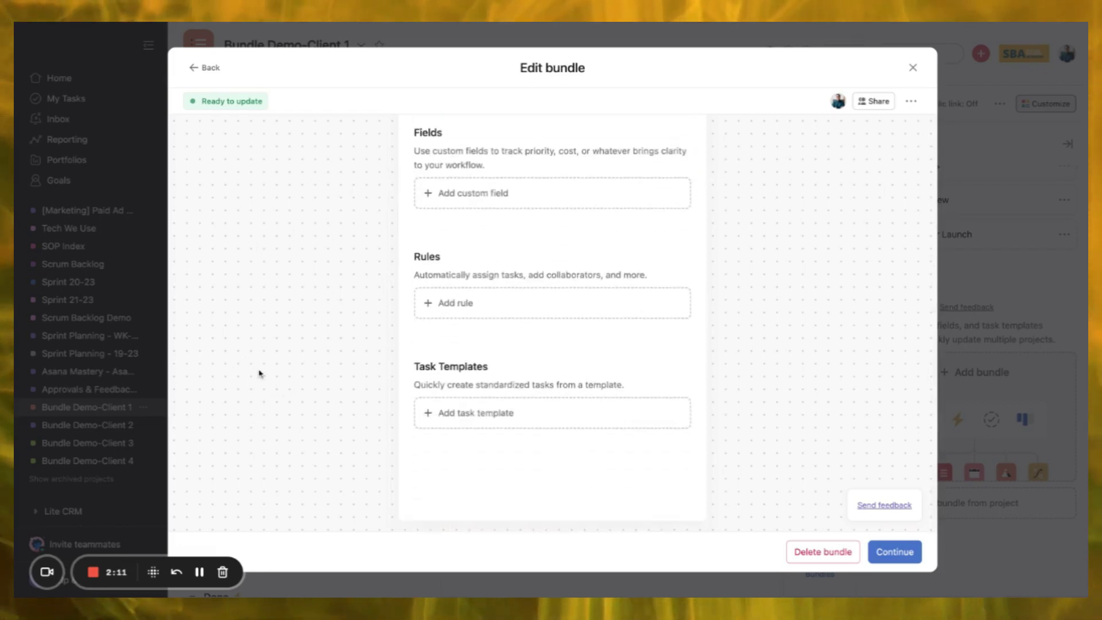
{"action": "scroll", "coordinate": [552, 321], "scroll_direction": "up", "scroll_amount": 7}
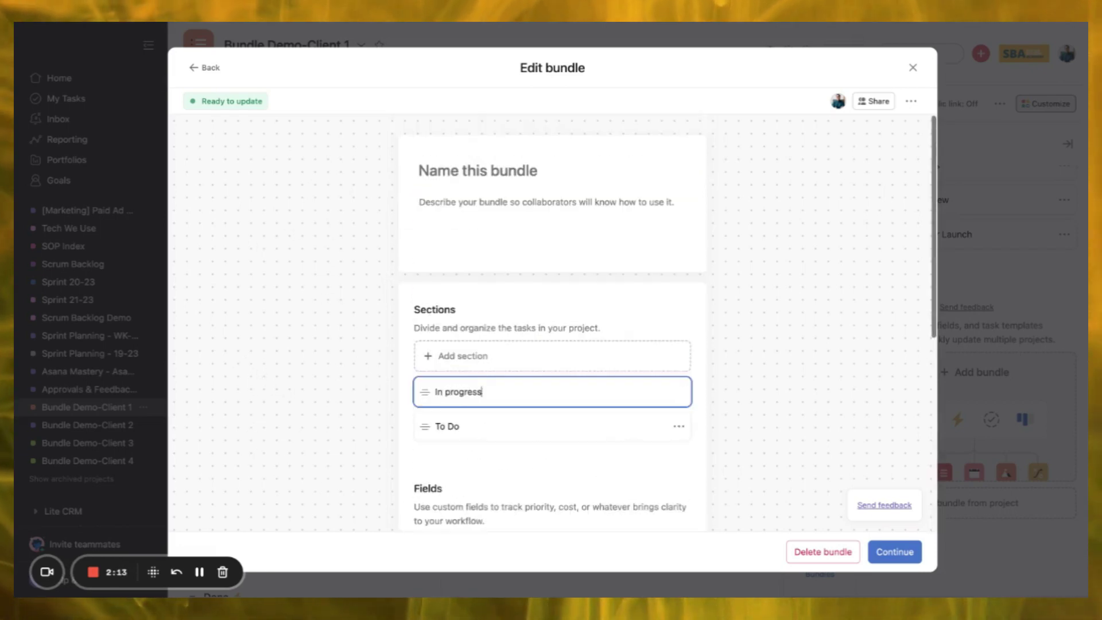
{"action": "scroll", "coordinate": [566, 315], "scroll_direction": "down", "scroll_amount": 1}
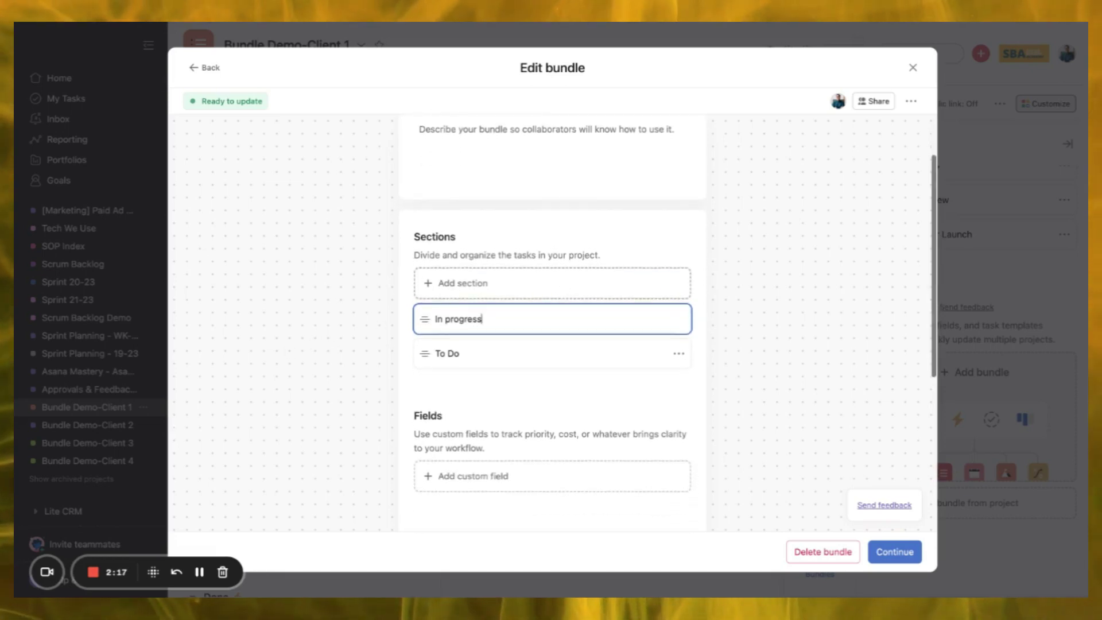
{"action": "scroll", "coordinate": [552, 321], "scroll_direction": "down", "scroll_amount": 2}
{"action": "scroll", "coordinate": [552, 321], "scroll_direction": "down", "scroll_amount": 3}
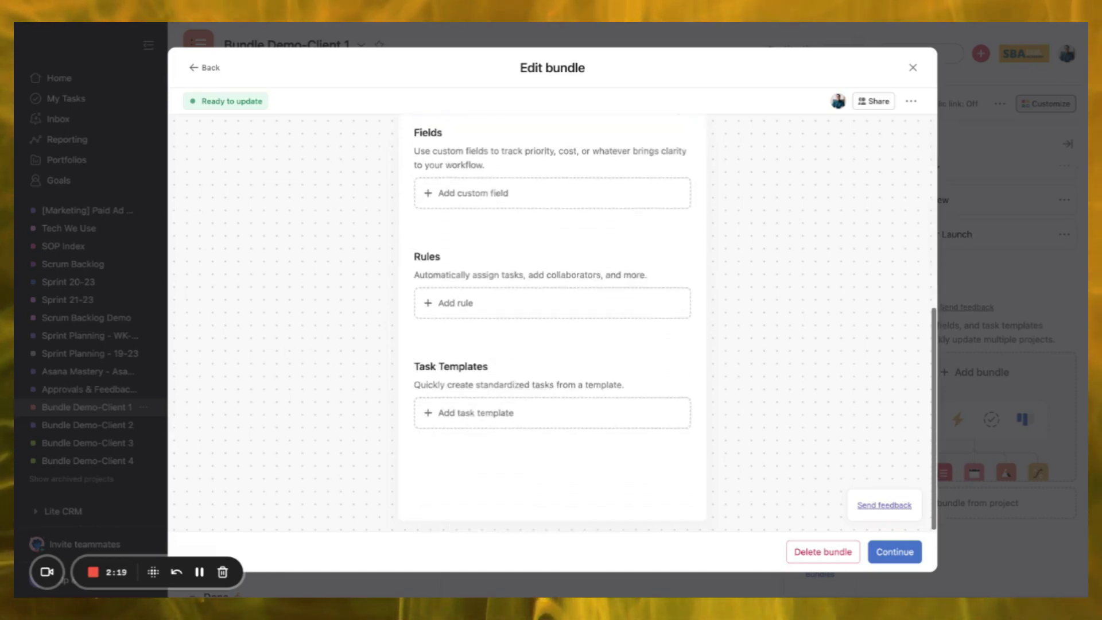
{"action": "scroll", "coordinate": [552, 321], "scroll_direction": "up", "scroll_amount": 2}
{"action": "scroll", "coordinate": [477, 291], "scroll_direction": "up", "scroll_amount": 2}
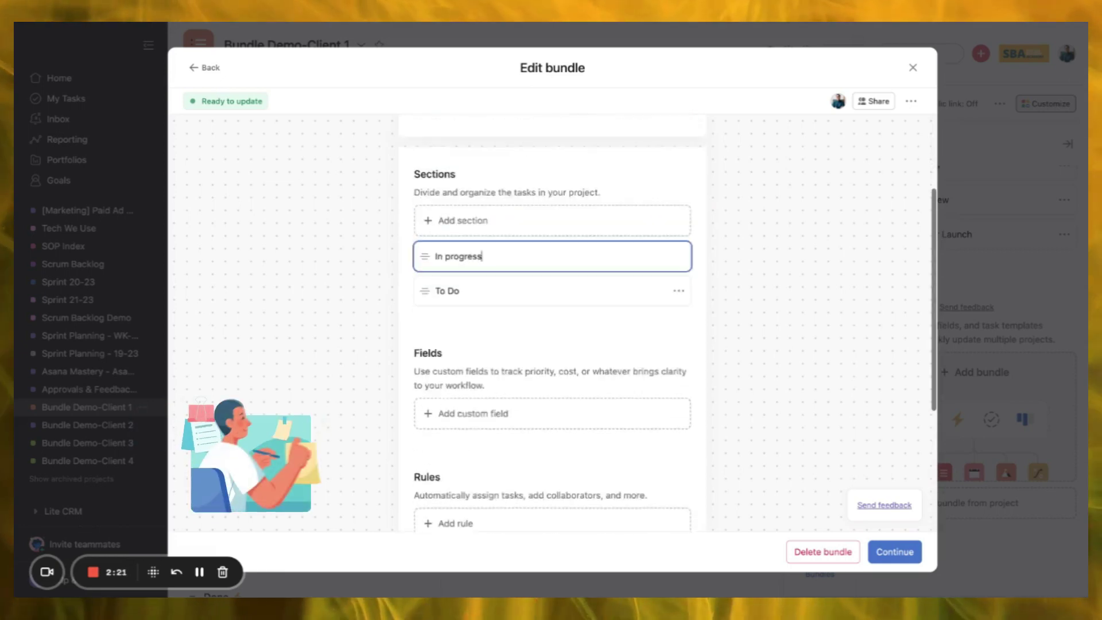
{"action": "scroll", "coordinate": [477, 290], "scroll_direction": "down", "scroll_amount": 2}
Add the Bundle Status and Products fields from the library to the bundle
{"action": "left_click", "coordinate": [476, 291]}
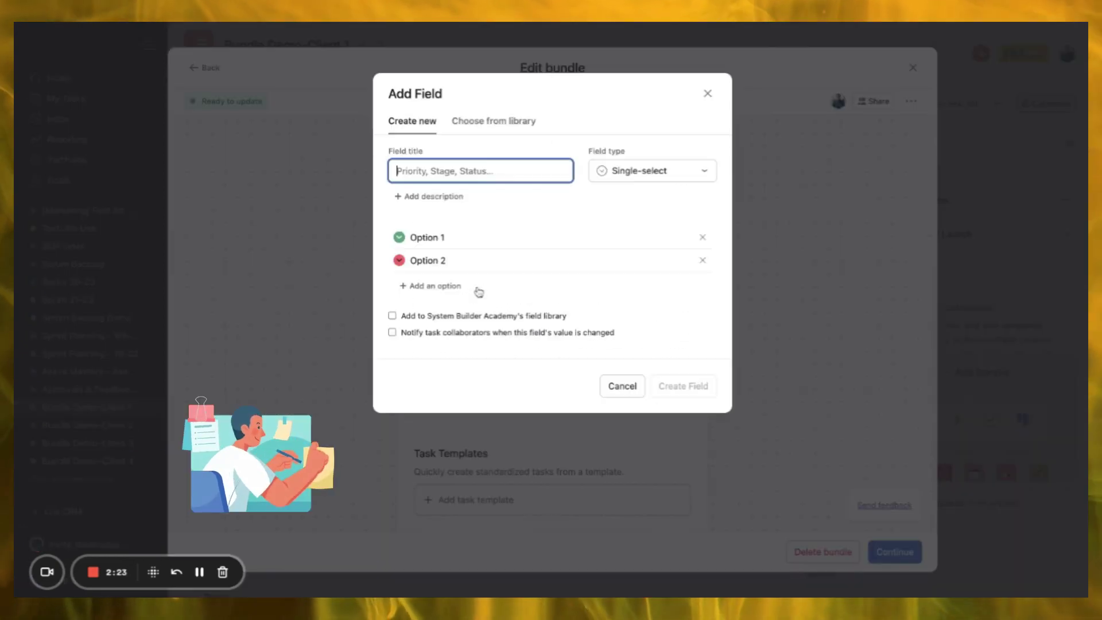
{"action": "left_click", "coordinate": [485, 122]}
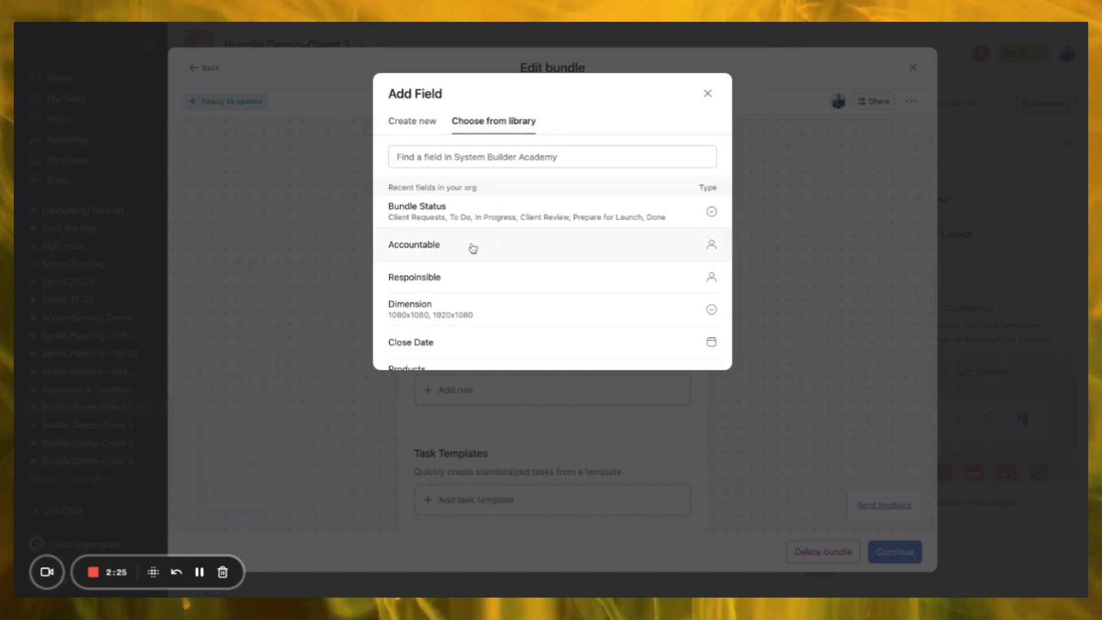
{"action": "left_click", "coordinate": [384, 215]}
{"action": "left_click", "coordinate": [518, 284]}
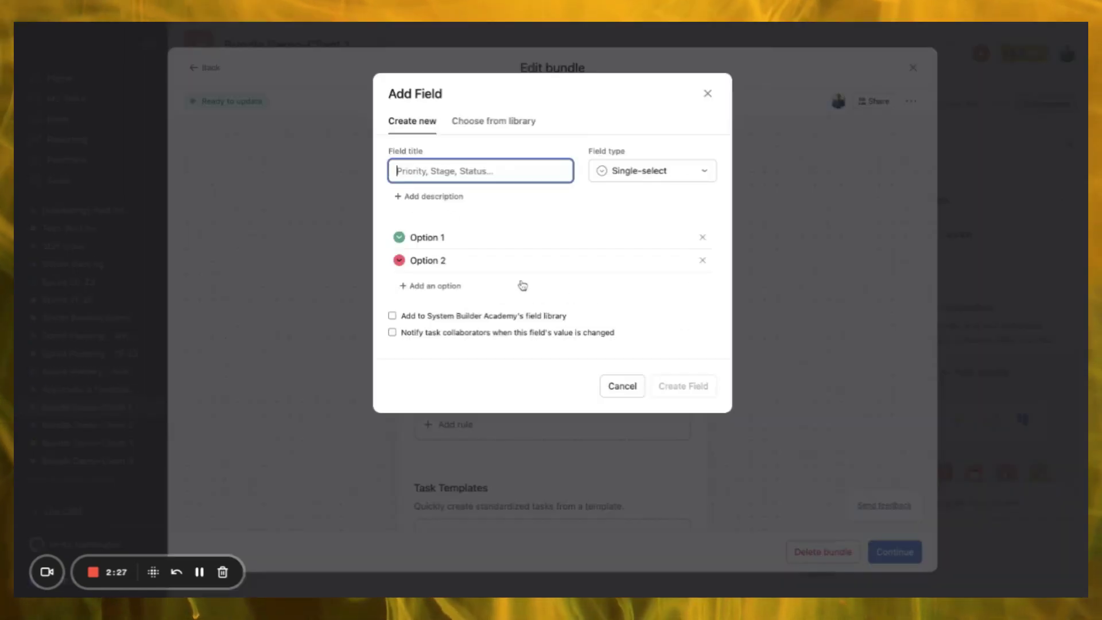
{"action": "left_click", "coordinate": [512, 120]}
{"action": "scroll", "coordinate": [477, 229], "scroll_direction": "down", "scroll_amount": 3}
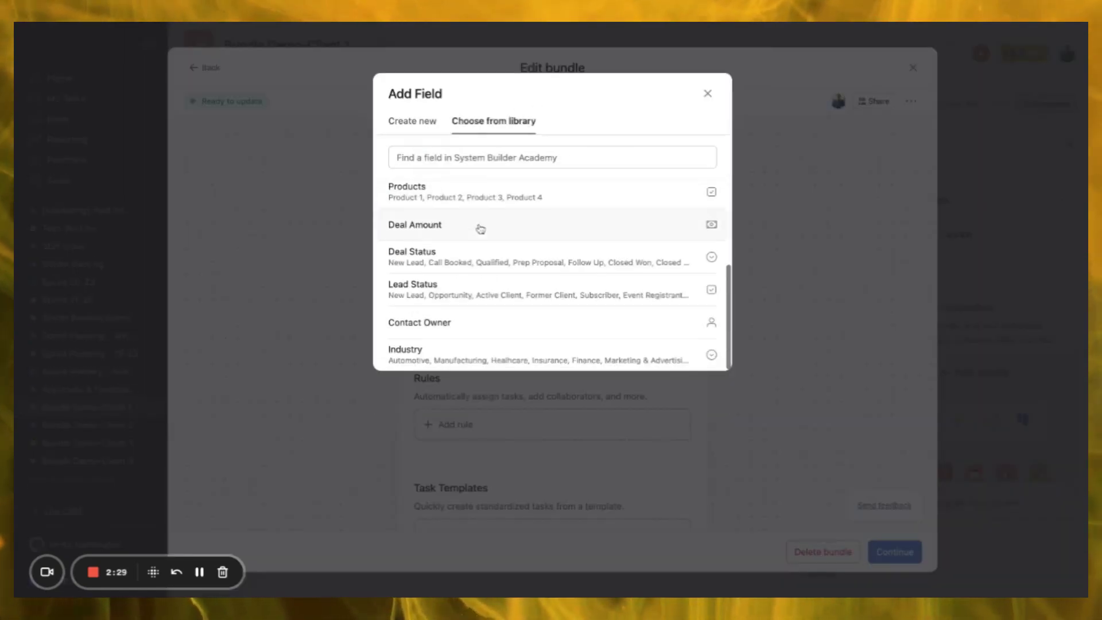
{"action": "left_click", "coordinate": [401, 192]}
{"action": "scroll", "coordinate": [496, 376], "scroll_direction": "down", "scroll_amount": 3}
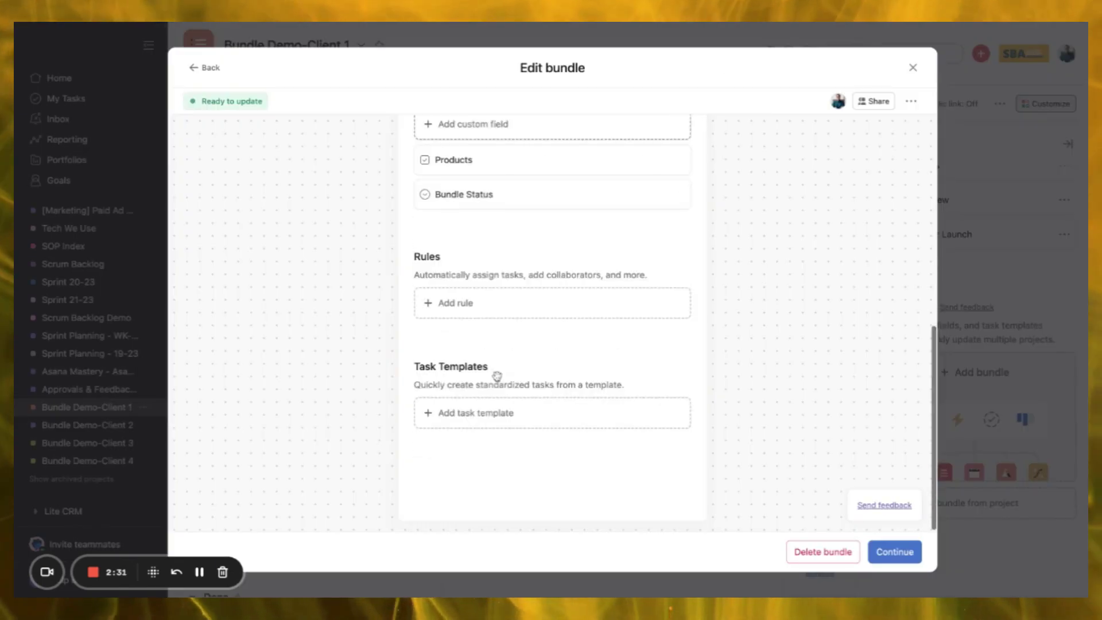
Add a rule that adds a suggested teammate as collaborator on new tasks
{"action": "left_click", "coordinate": [465, 308]}
{"action": "left_click", "coordinate": [631, 180]}
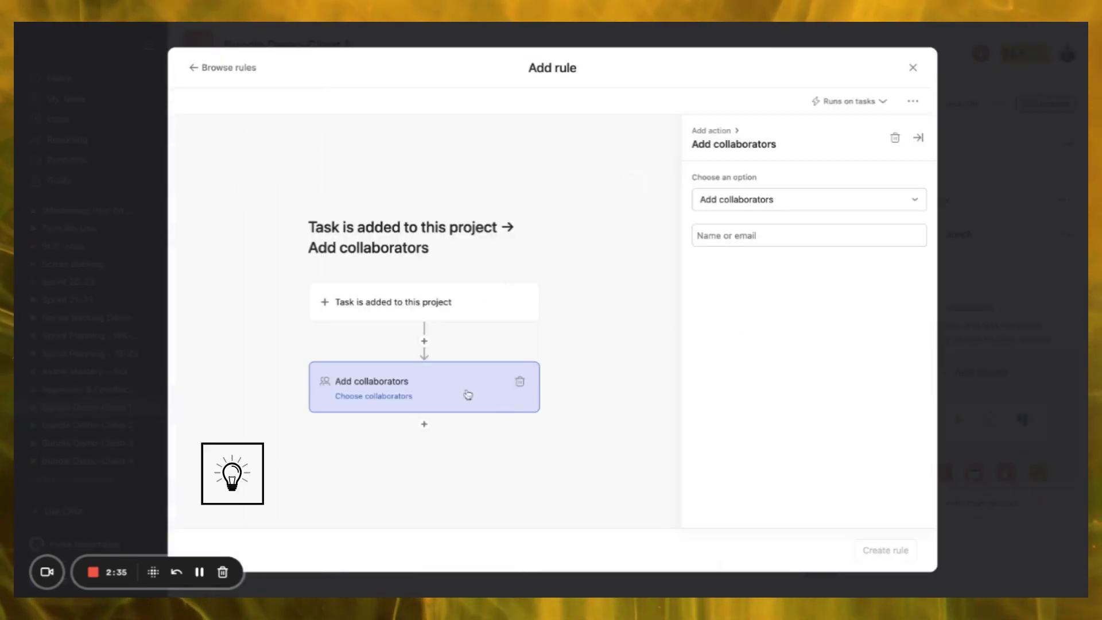
{"action": "left_click", "coordinate": [755, 235]}
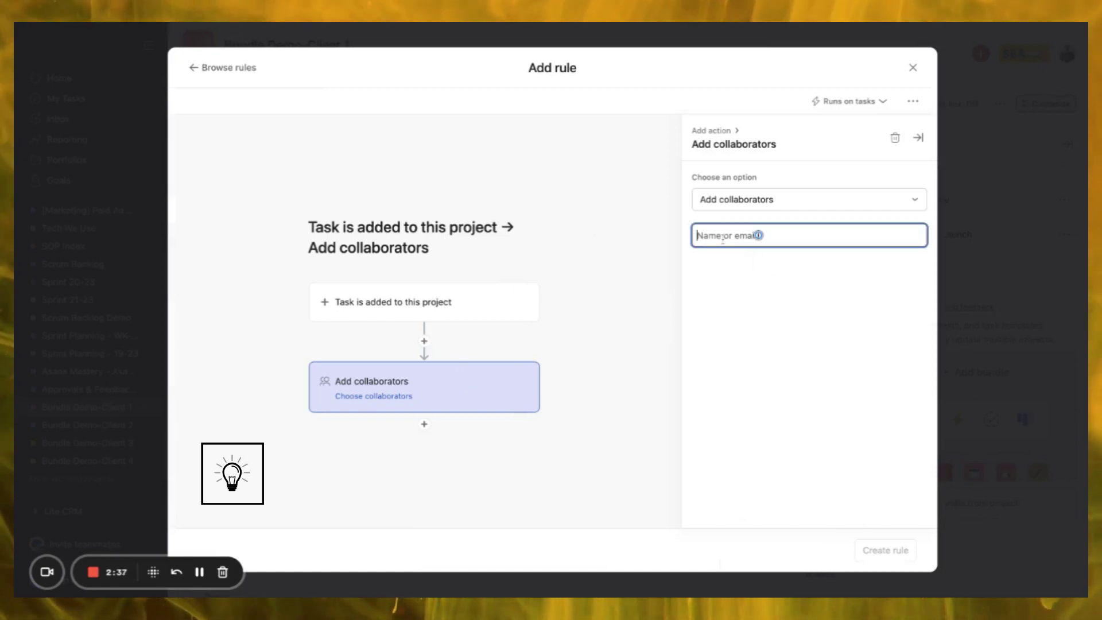
{"action": "type", "text": "mar"}
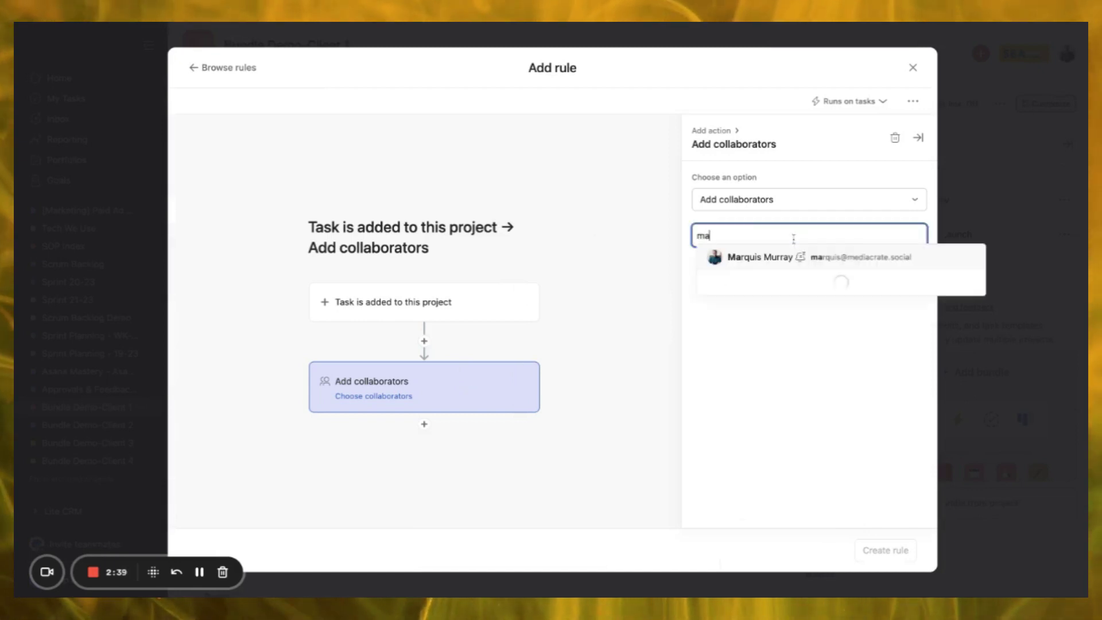
{"action": "left_click", "coordinate": [826, 256]}
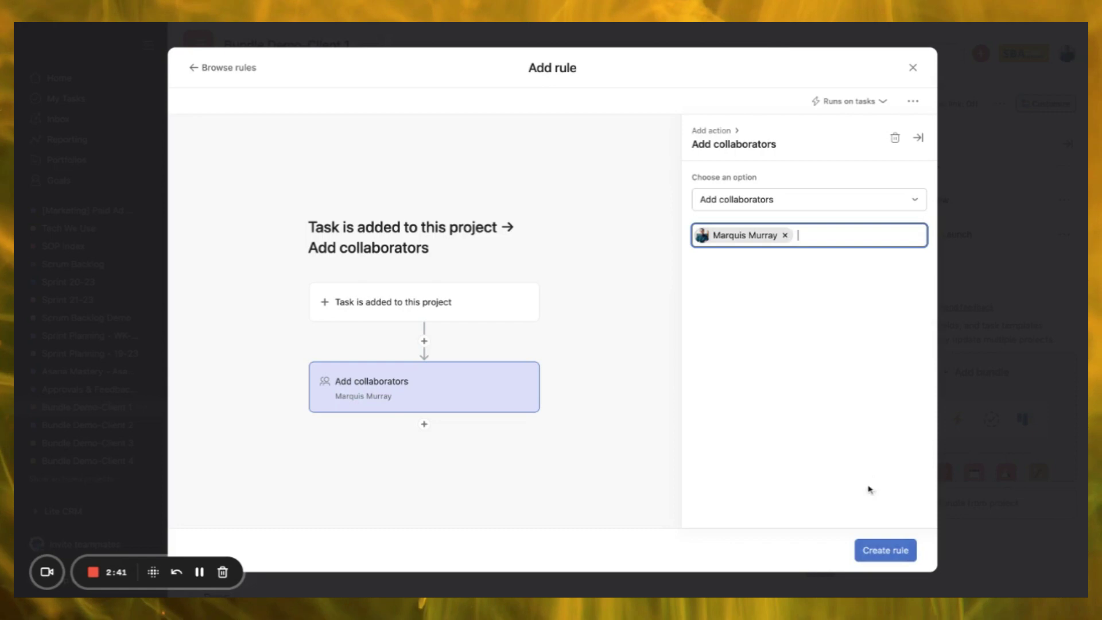
{"action": "left_click", "coordinate": [885, 552]}
Add a task template named 'Task Template' and save the bundle changes
{"action": "left_click", "coordinate": [568, 418]}
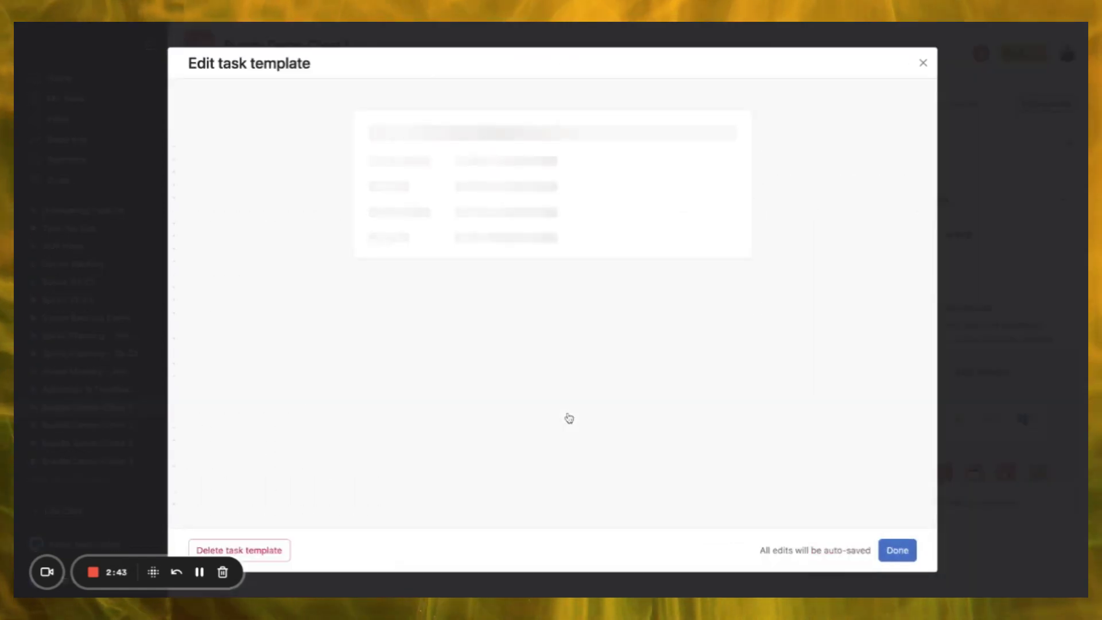
{"action": "type", "text": "Task Template 2"}
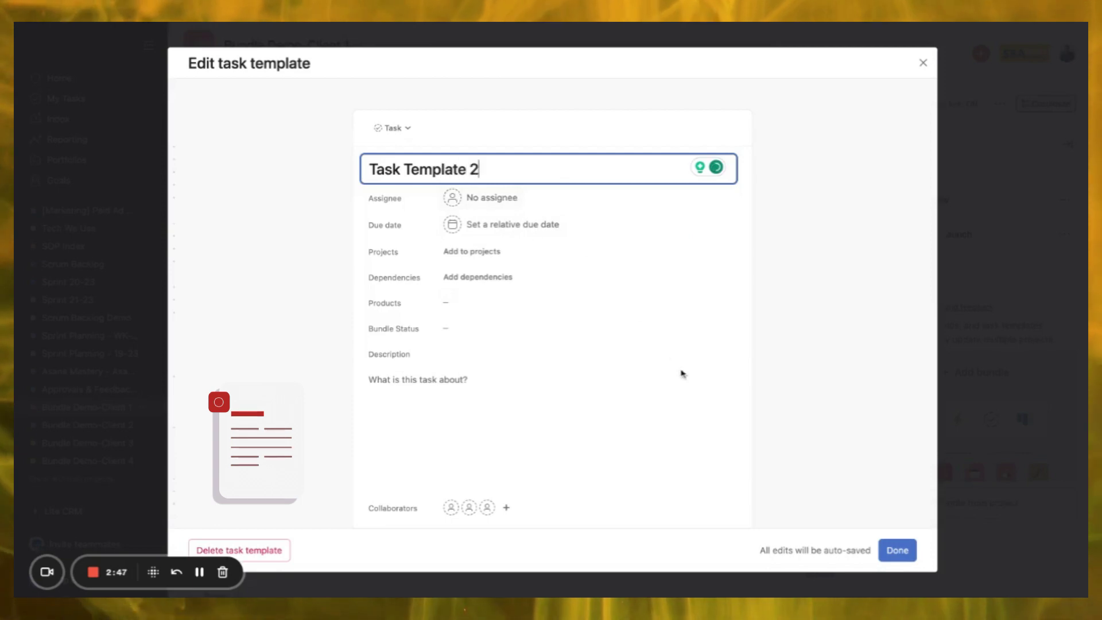
{"action": "left_click", "coordinate": [897, 549]}
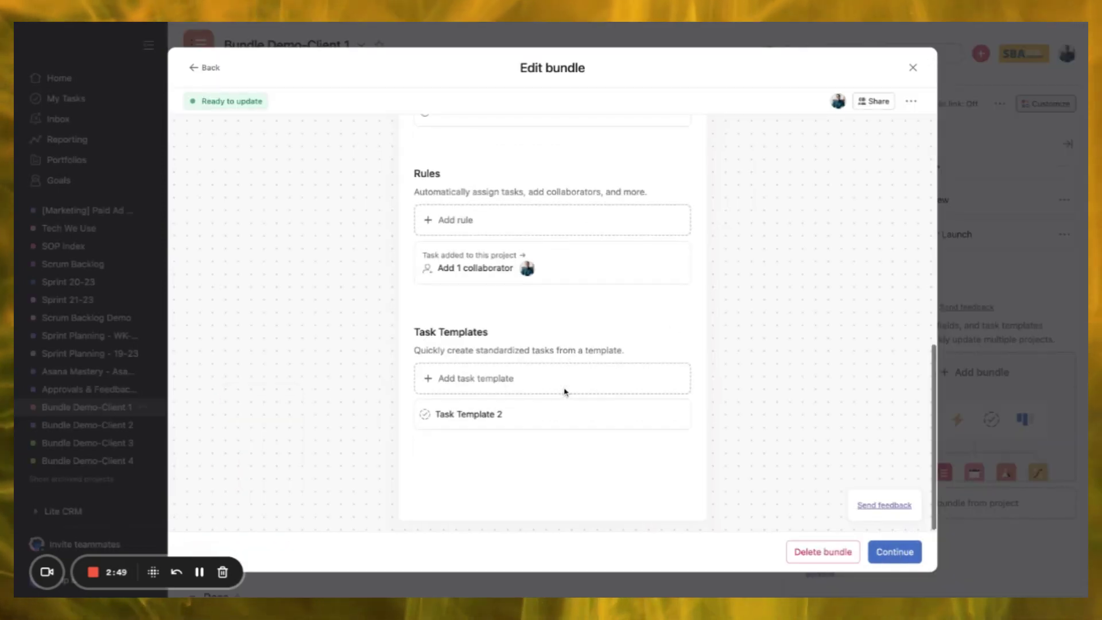
{"action": "left_click", "coordinate": [888, 553]}
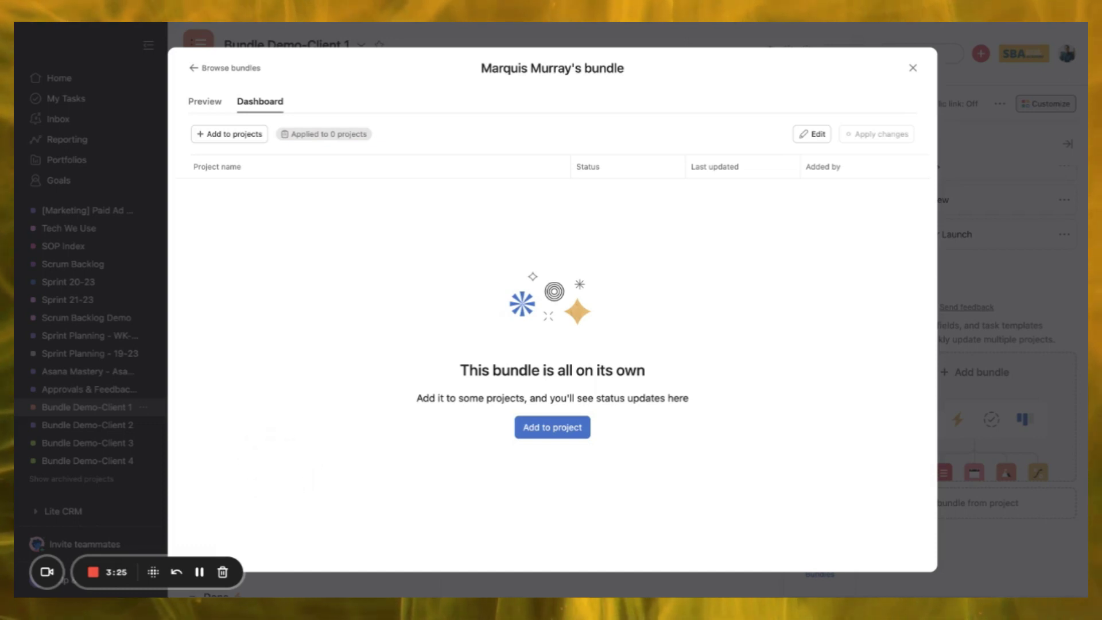
Start adding the bundle to a project, then close it without applying anywhere
{"action": "left_click", "coordinate": [544, 432]}
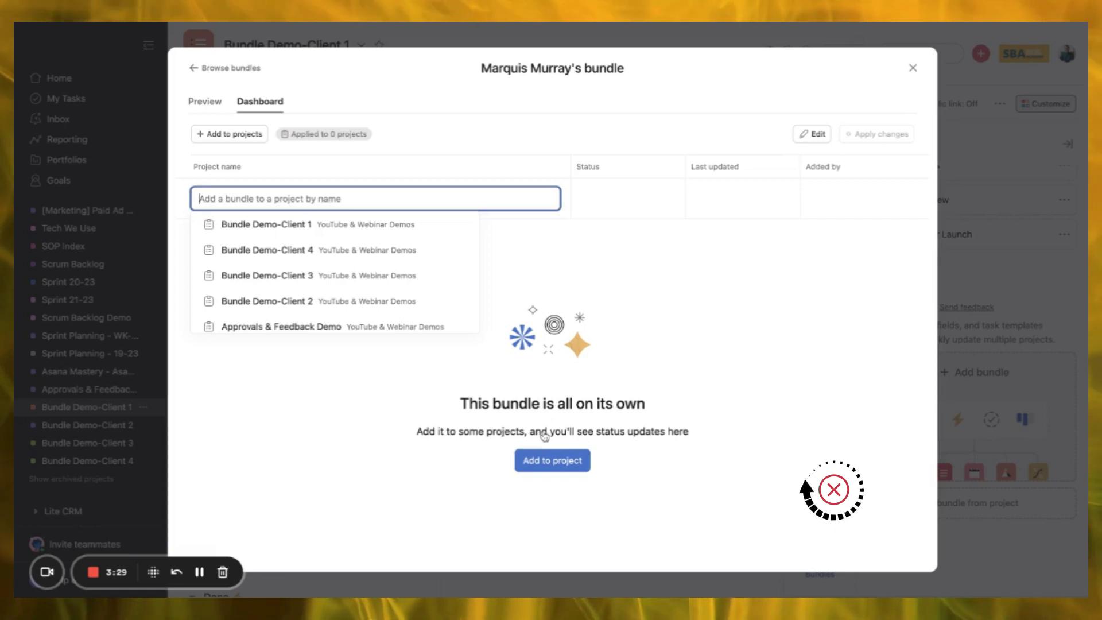
{"action": "left_click", "coordinate": [912, 67]}
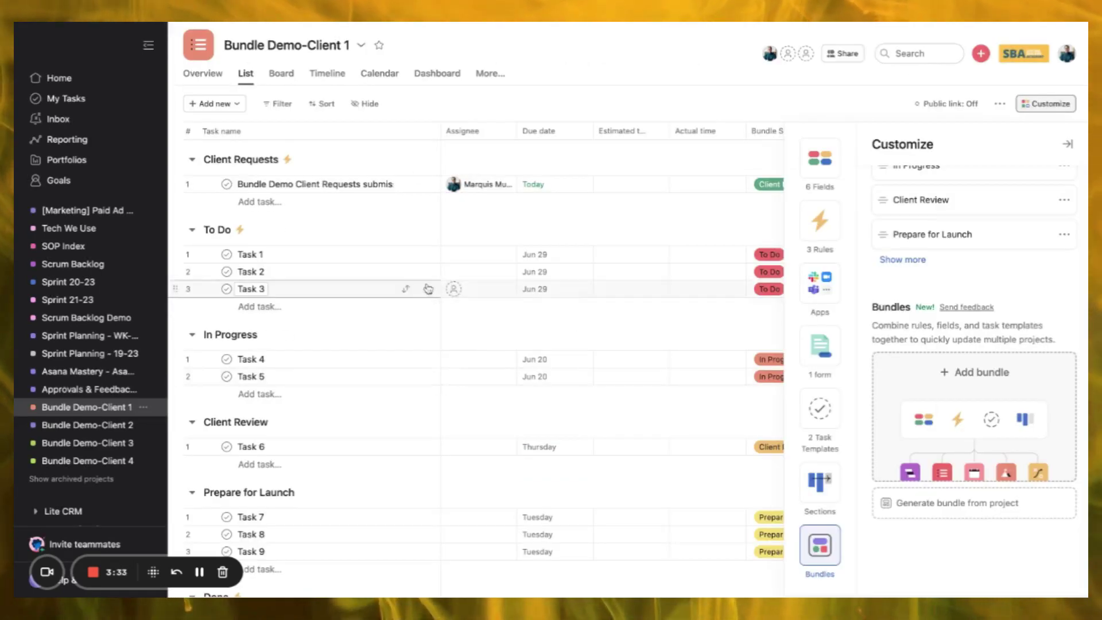
Hide the customization panel to view all of the list's columns
{"action": "left_click", "coordinate": [1069, 145]}
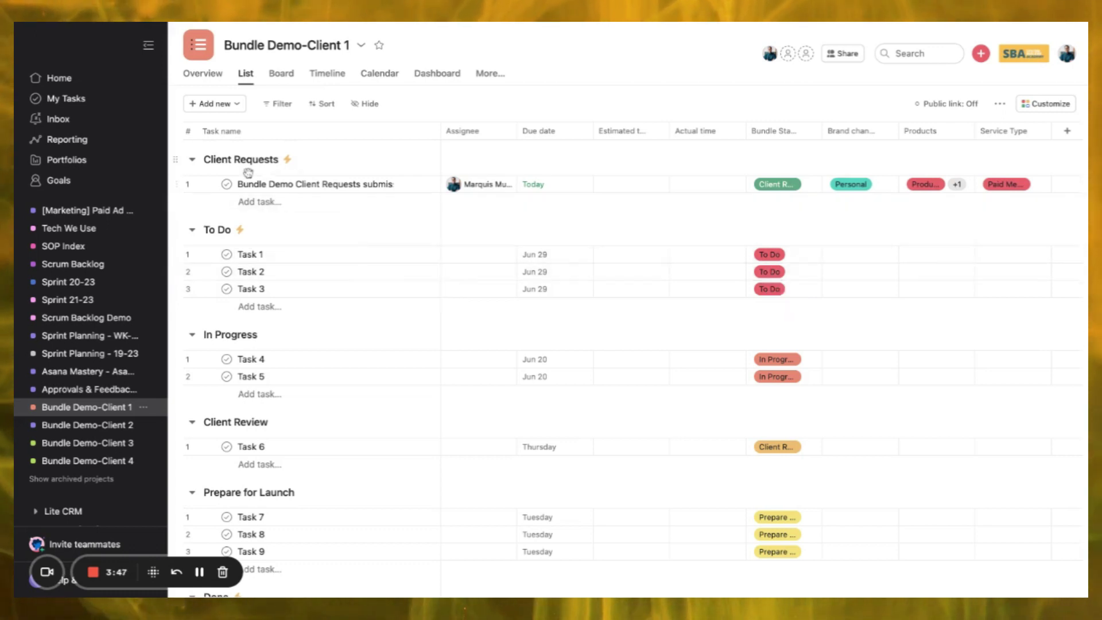
{"action": "scroll", "coordinate": [281, 167], "scroll_direction": "down", "scroll_amount": 1}
{"action": "scroll", "coordinate": [258, 169], "scroll_direction": "up", "scroll_amount": 1}
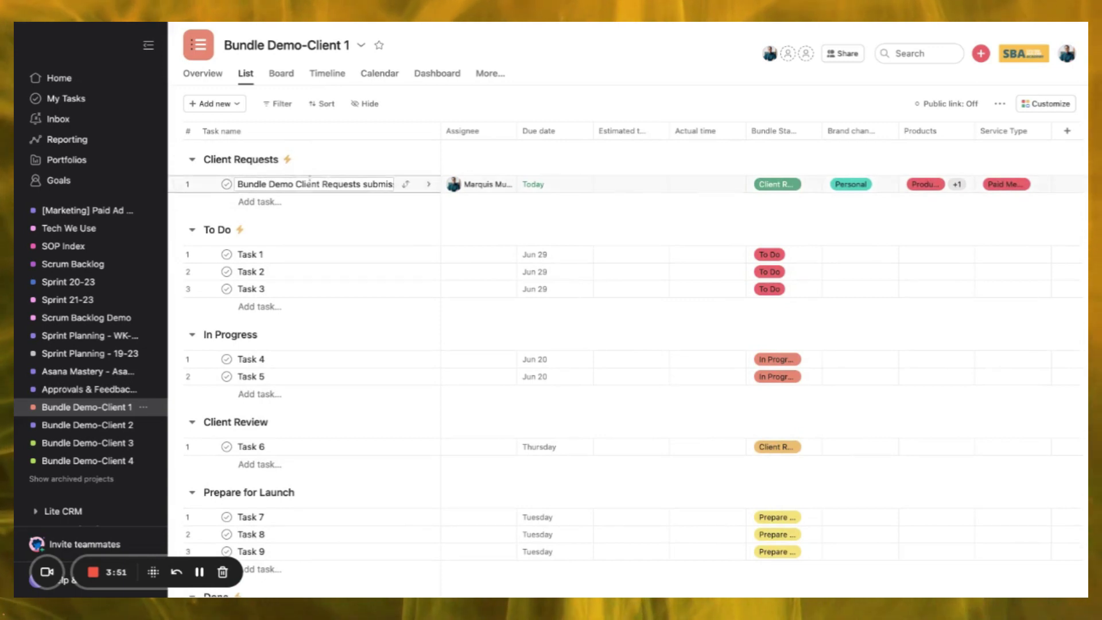
Reopen Customize at Task Templates and Sections and add a rule to the In Progress section
{"action": "left_click", "coordinate": [1039, 106]}
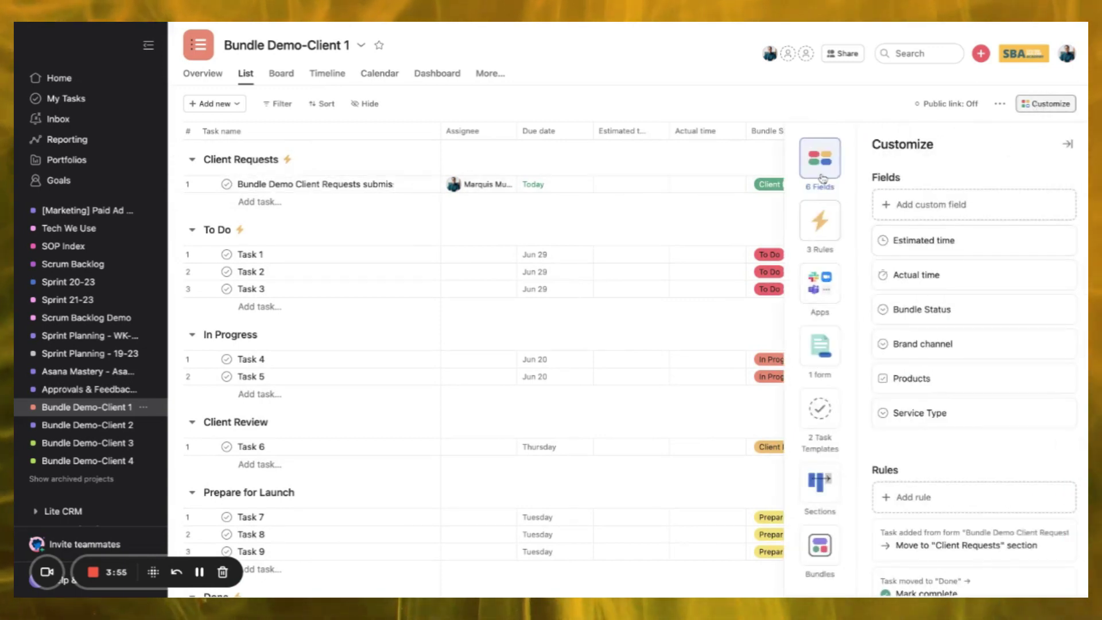
{"action": "left_click", "coordinate": [821, 407]}
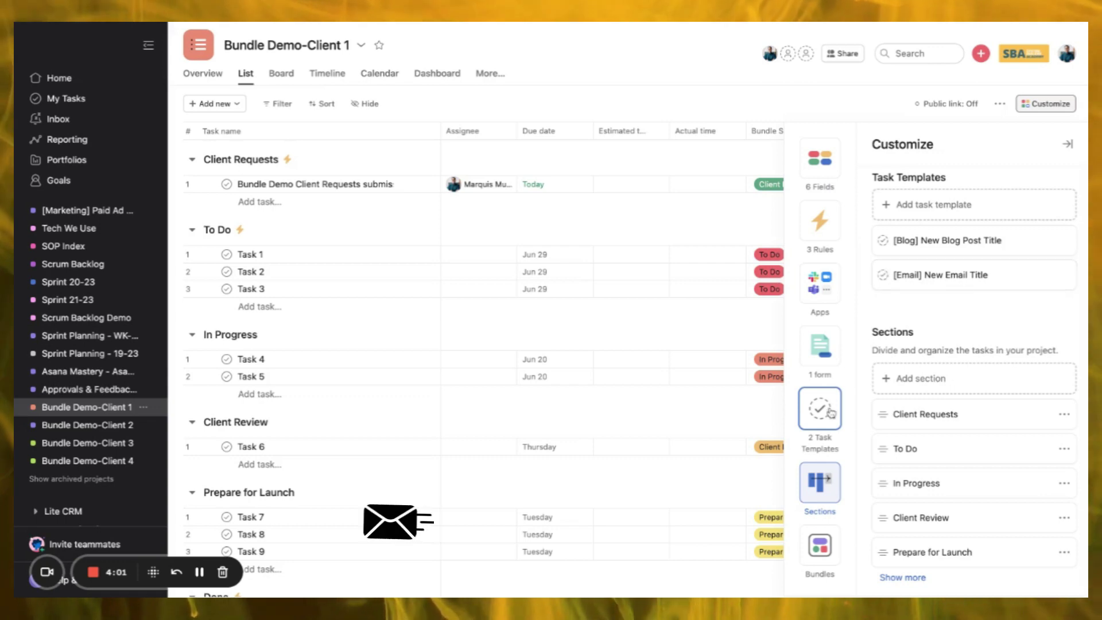
{"action": "scroll", "coordinate": [348, 341], "scroll_direction": "down", "scroll_amount": 2}
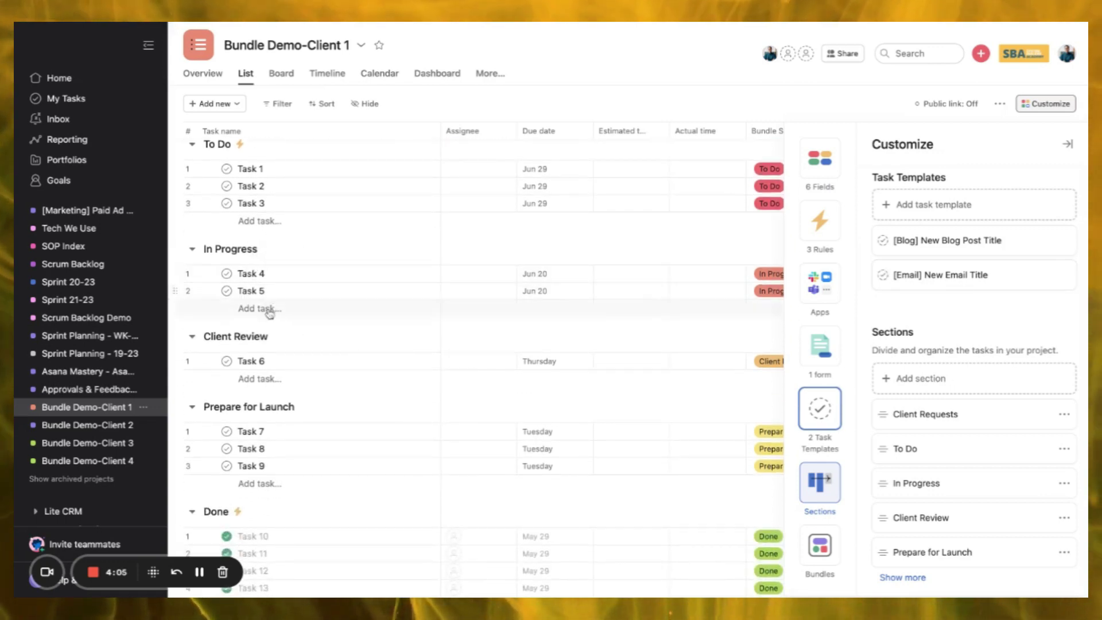
{"action": "scroll", "coordinate": [272, 359], "scroll_direction": "down", "scroll_amount": 1}
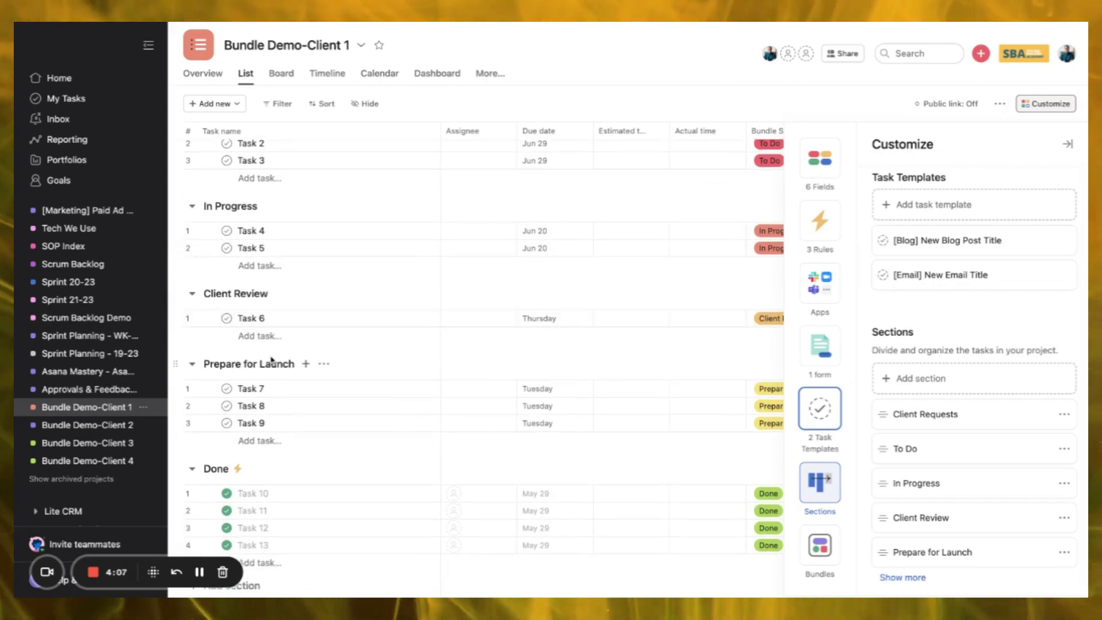
{"action": "scroll", "coordinate": [272, 360], "scroll_direction": "up", "scroll_amount": 3}
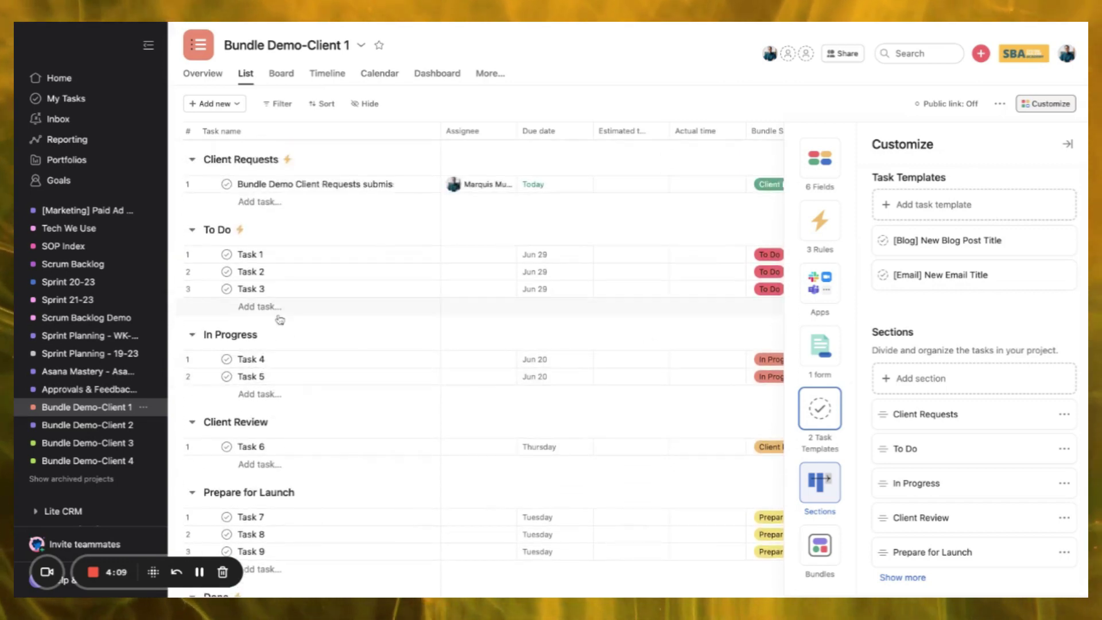
{"action": "left_click", "coordinate": [287, 334]}
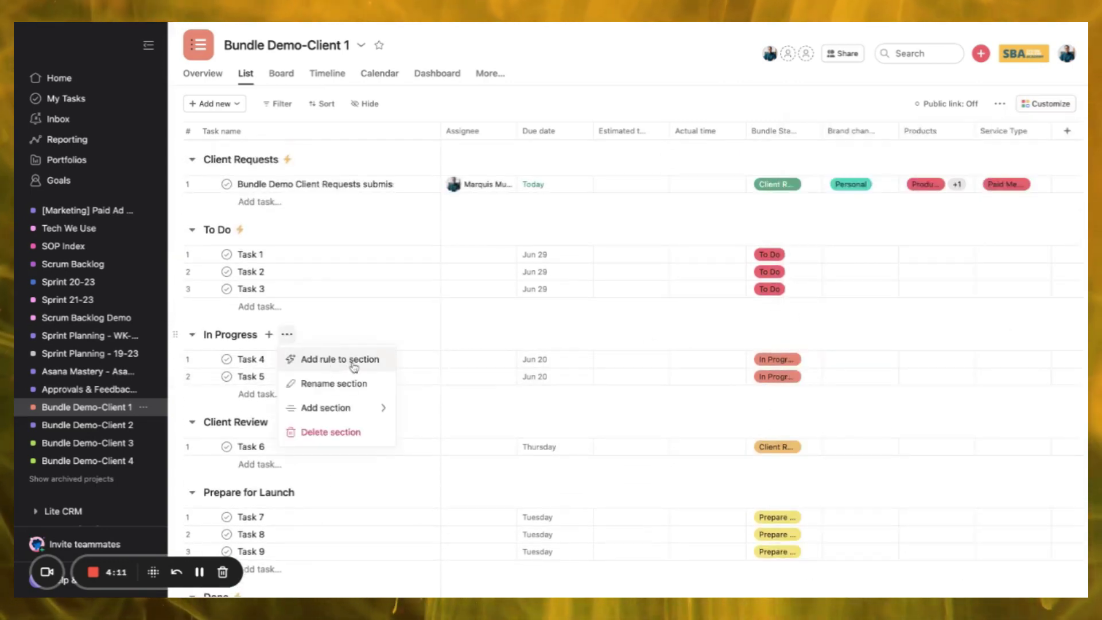
{"action": "left_click", "coordinate": [354, 360]}
Give the In Progress section rule an action setting Bundle Status to In Progress
{"action": "left_click", "coordinate": [578, 380]}
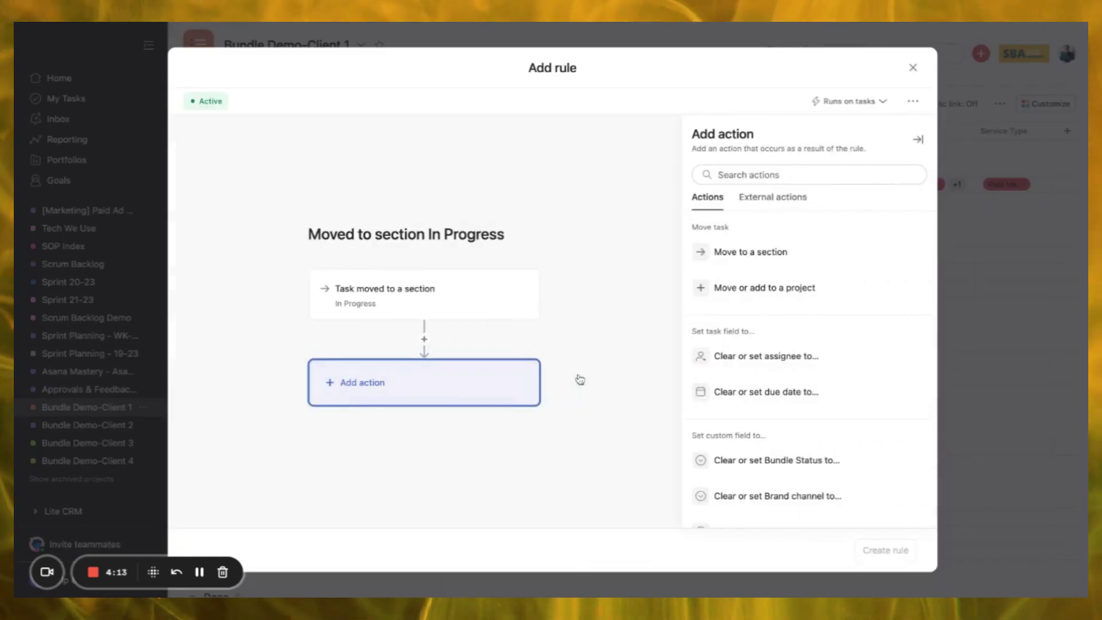
{"action": "scroll", "coordinate": [809, 329], "scroll_direction": "down", "scroll_amount": 2}
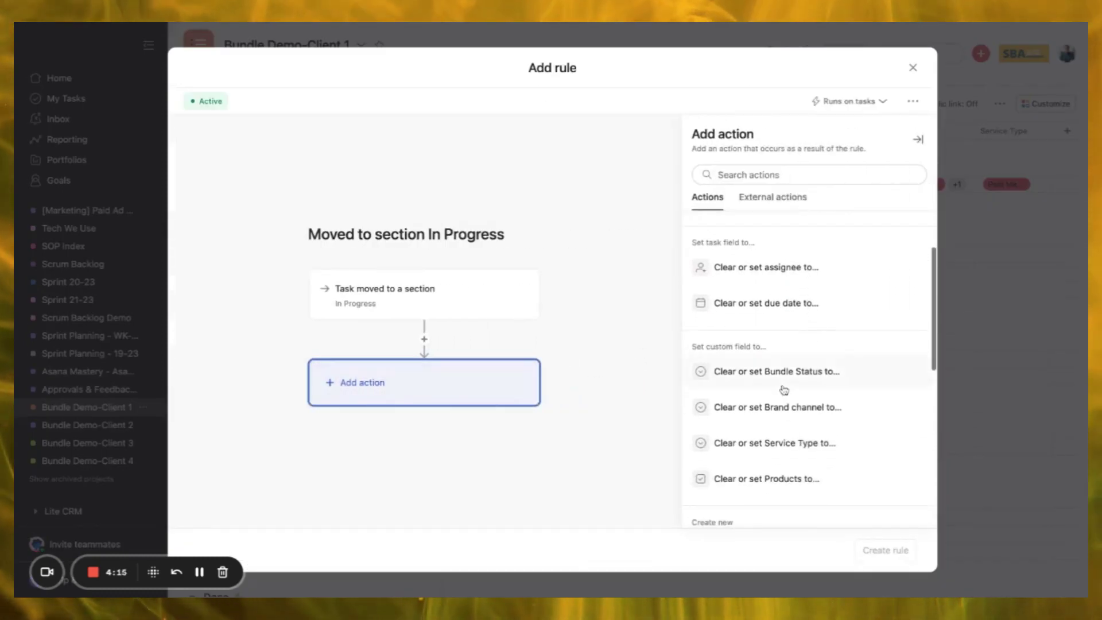
{"action": "left_click", "coordinate": [746, 379]}
{"action": "left_click", "coordinate": [786, 254]}
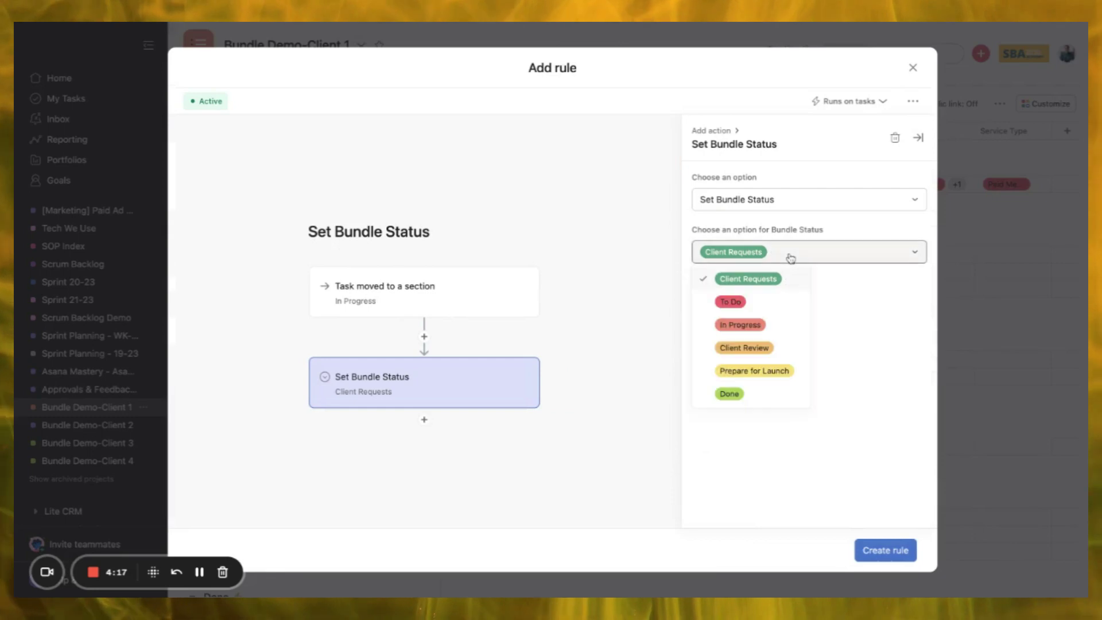
{"action": "left_click", "coordinate": [762, 322]}
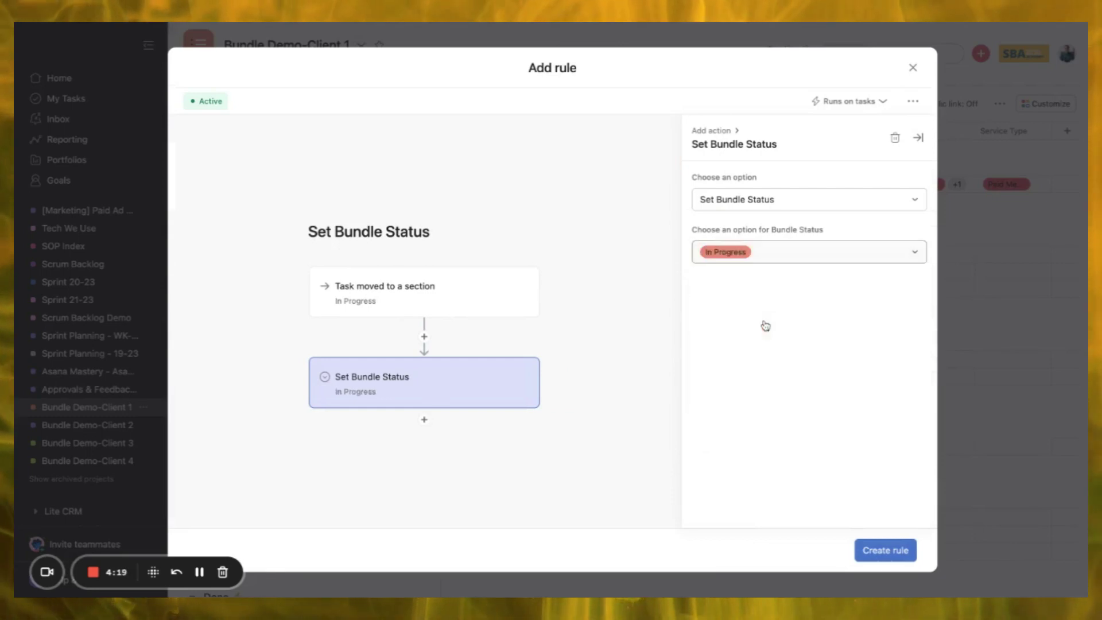
{"action": "left_click", "coordinate": [887, 550]}
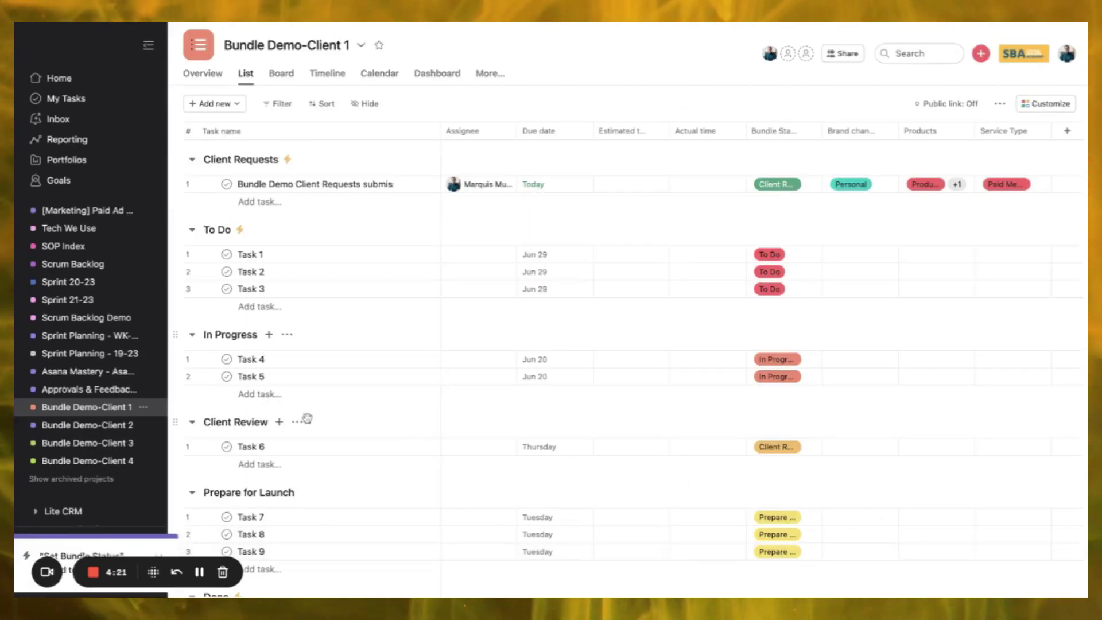
Add a Client Review section rule setting Bundle Status to Client Review
{"action": "left_click", "coordinate": [296, 421]}
{"action": "left_click", "coordinate": [322, 445]}
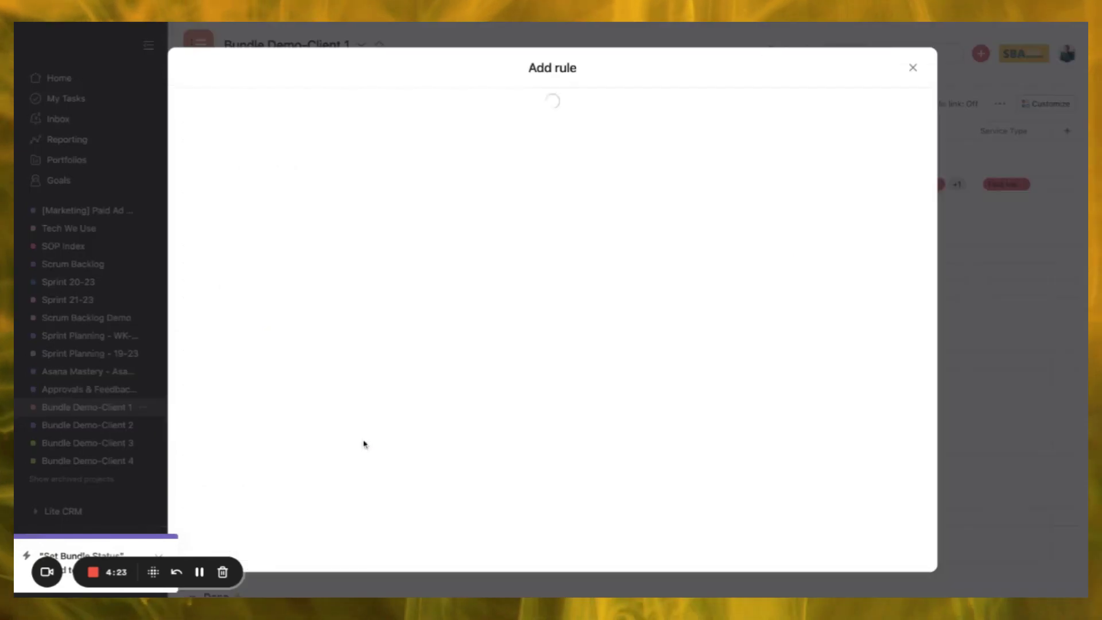
{"action": "left_click", "coordinate": [535, 395]}
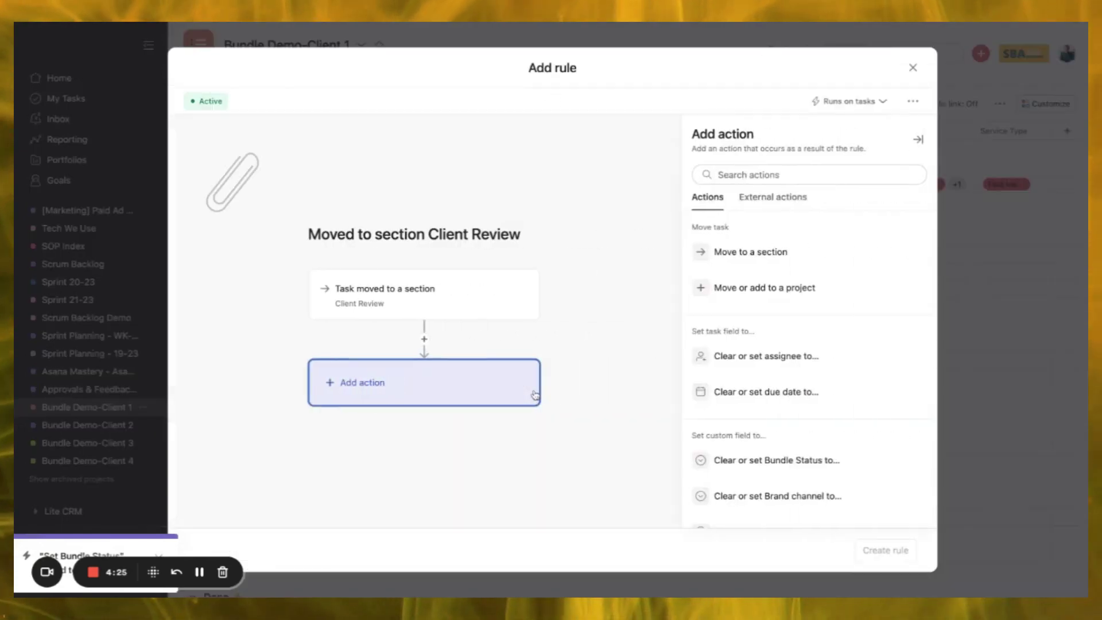
{"action": "left_click", "coordinate": [800, 462]}
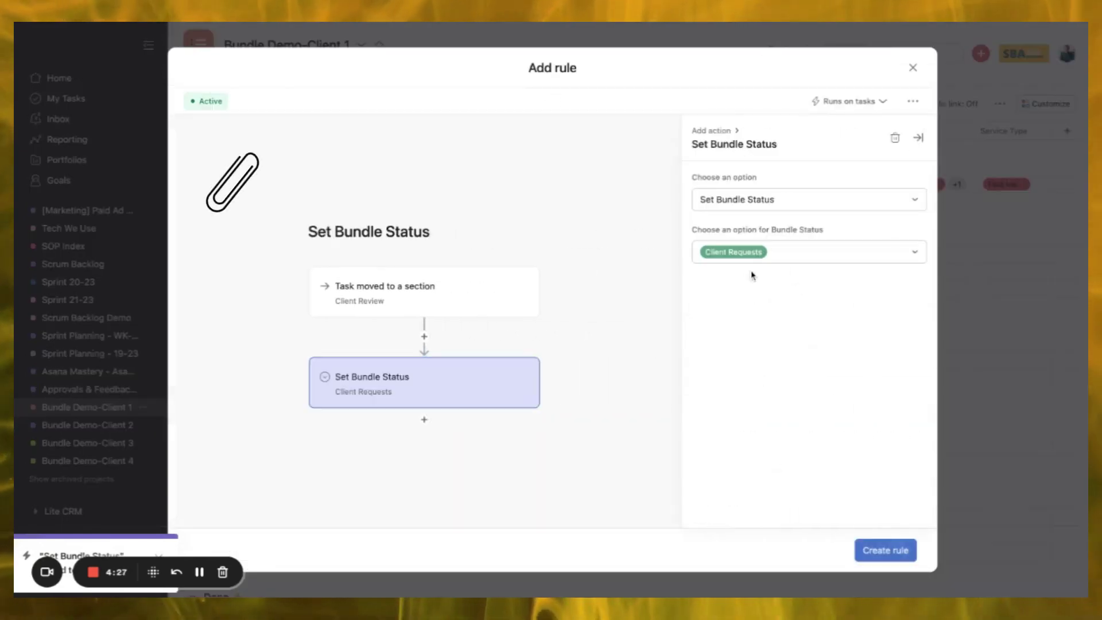
{"action": "left_click", "coordinate": [728, 258]}
{"action": "left_click", "coordinate": [729, 344]}
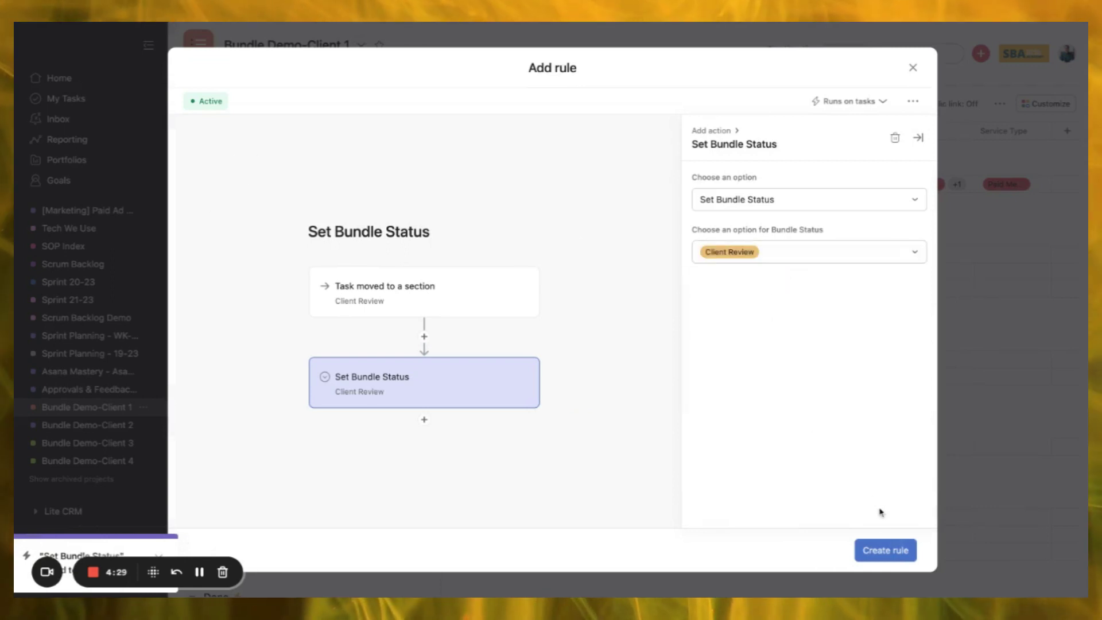
{"action": "left_click", "coordinate": [886, 552]}
Add a Prepare for Launch section rule setting Bundle Status to Prepare for Launch
{"action": "scroll", "coordinate": [388, 399], "scroll_direction": "down", "scroll_amount": 3}
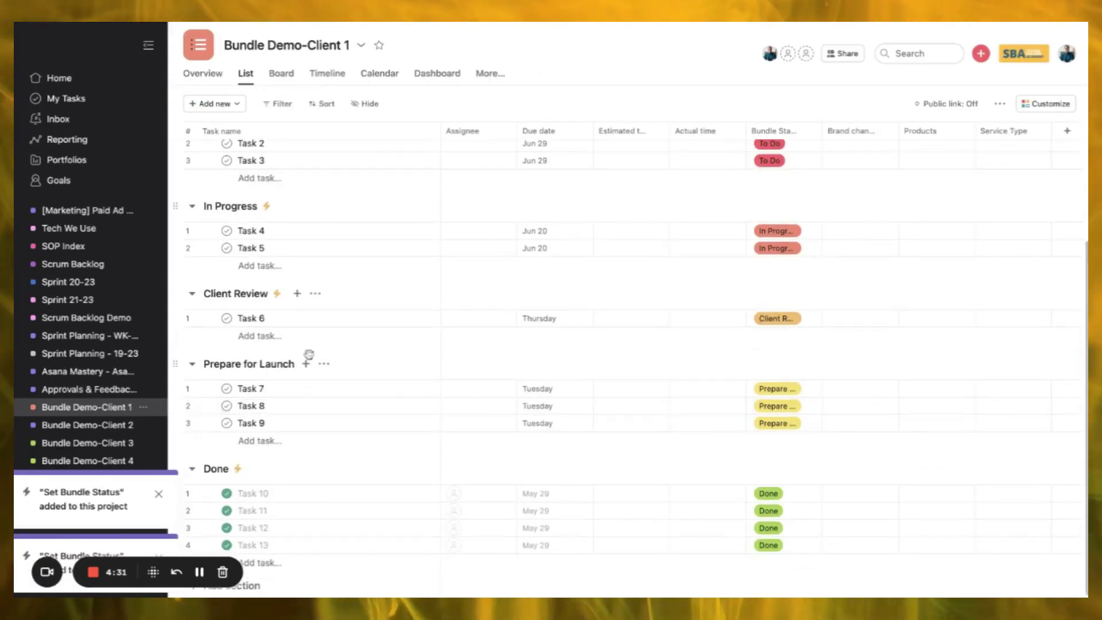
{"action": "left_click", "coordinate": [324, 364]}
{"action": "left_click", "coordinate": [391, 394]}
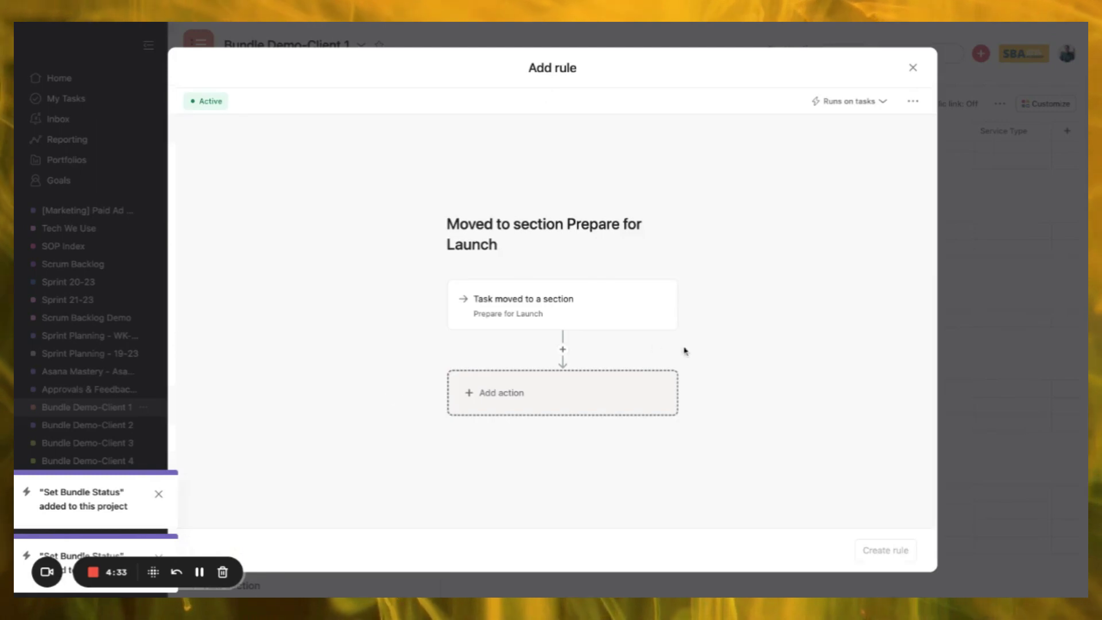
{"action": "left_click", "coordinate": [597, 393]}
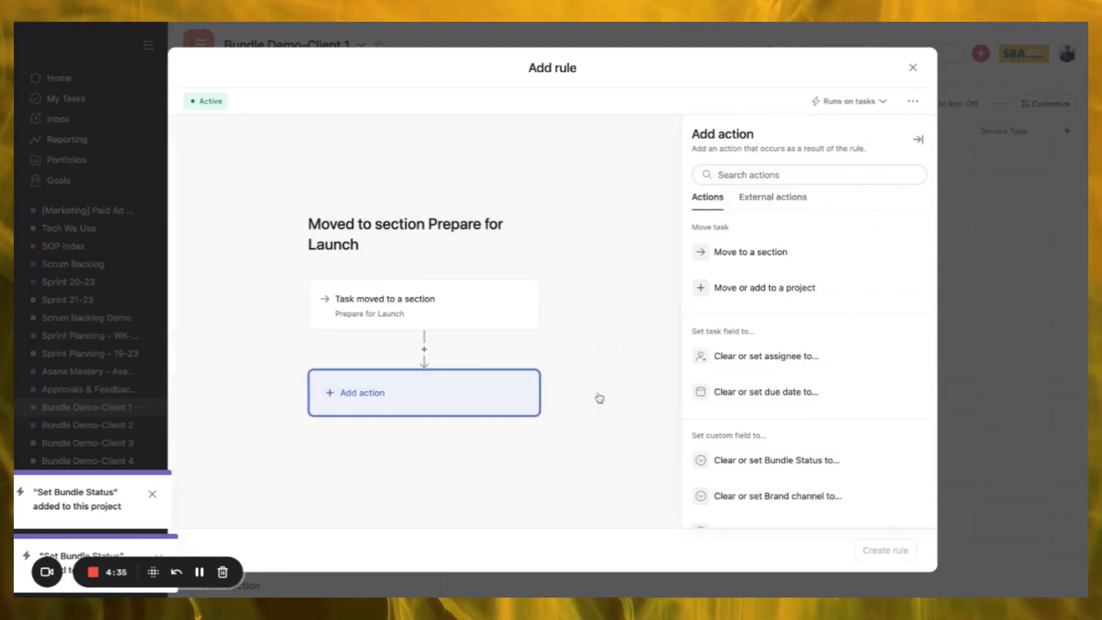
{"action": "left_click", "coordinate": [801, 476]}
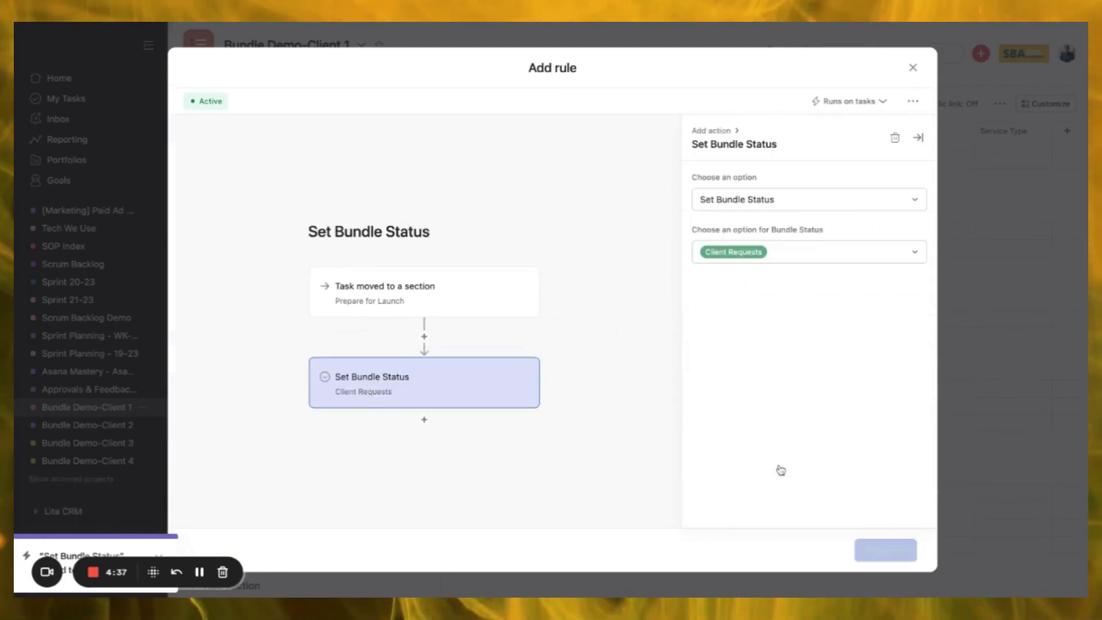
{"action": "left_click", "coordinate": [749, 254]}
{"action": "left_click", "coordinate": [767, 370]}
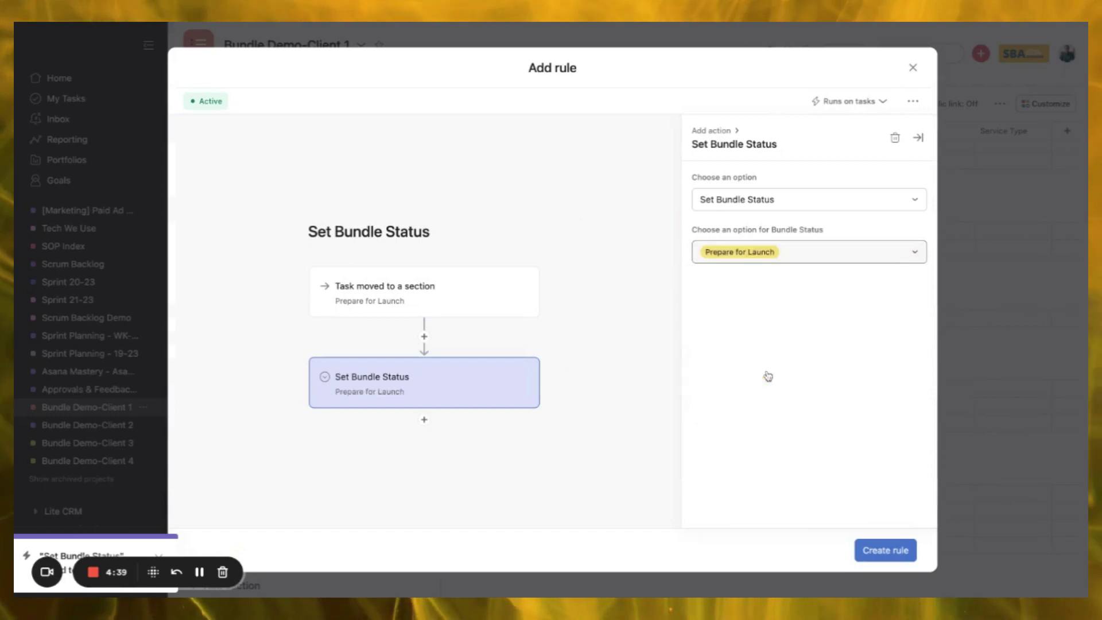
{"action": "left_click", "coordinate": [898, 550]}
{"action": "scroll", "coordinate": [459, 320], "scroll_direction": "up", "scroll_amount": 3}
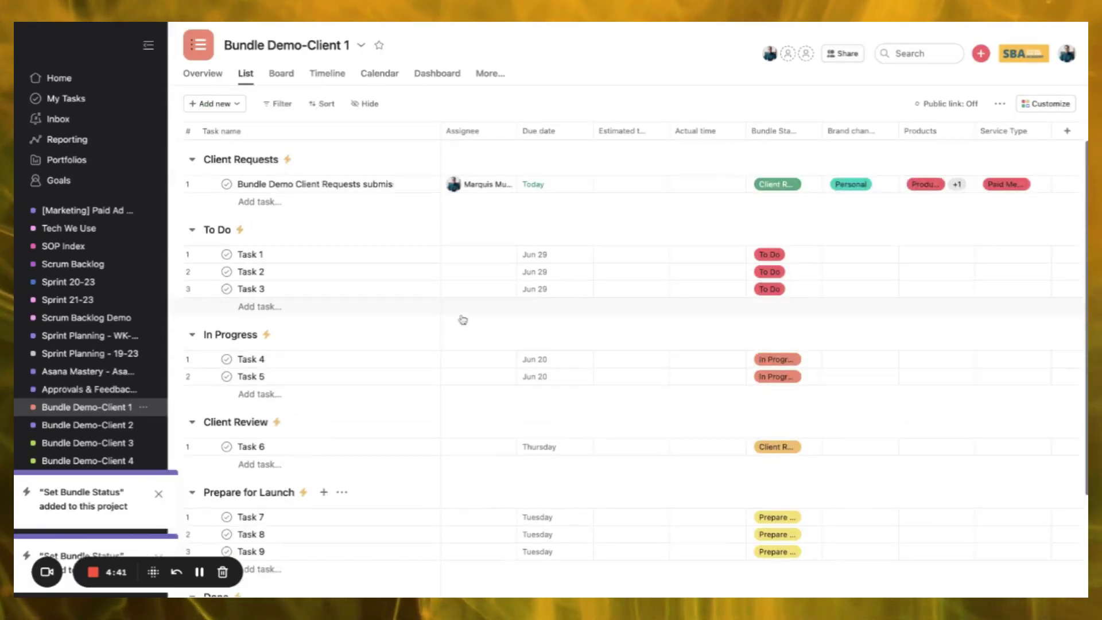
{"action": "left_click", "coordinate": [467, 250]}
{"action": "left_click", "coordinate": [492, 297]}
{"action": "left_click", "coordinate": [462, 353]}
{"action": "left_click", "coordinate": [490, 379]}
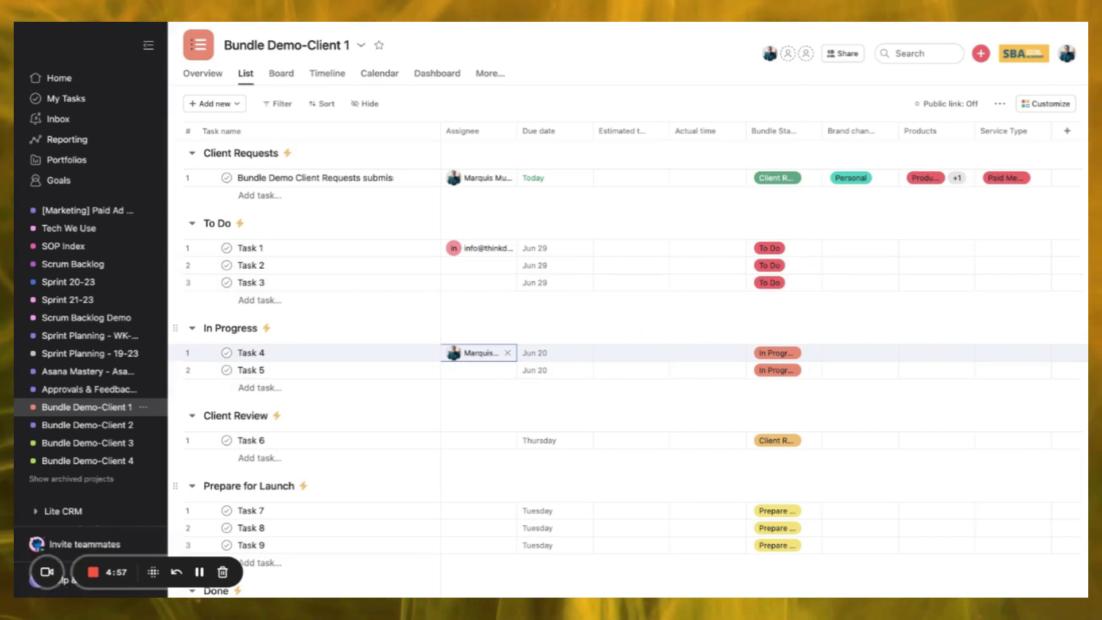
{"action": "scroll", "coordinate": [573, 345], "scroll_direction": "down", "scroll_amount": 2}
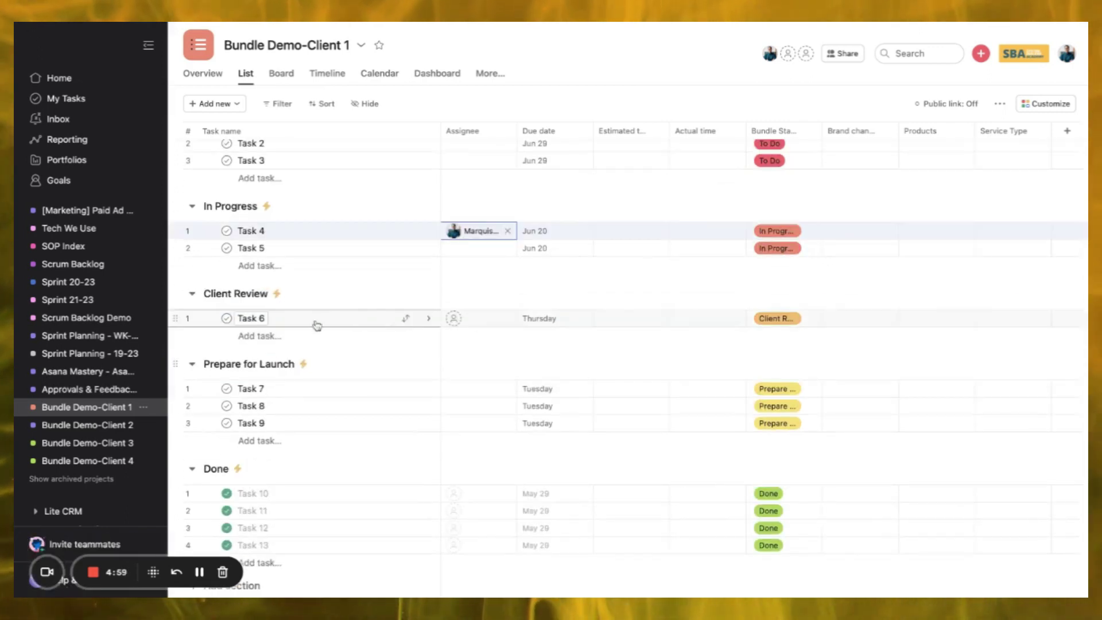
Add a new section named Internal Review below In Progress
{"action": "left_click", "coordinate": [263, 364]}
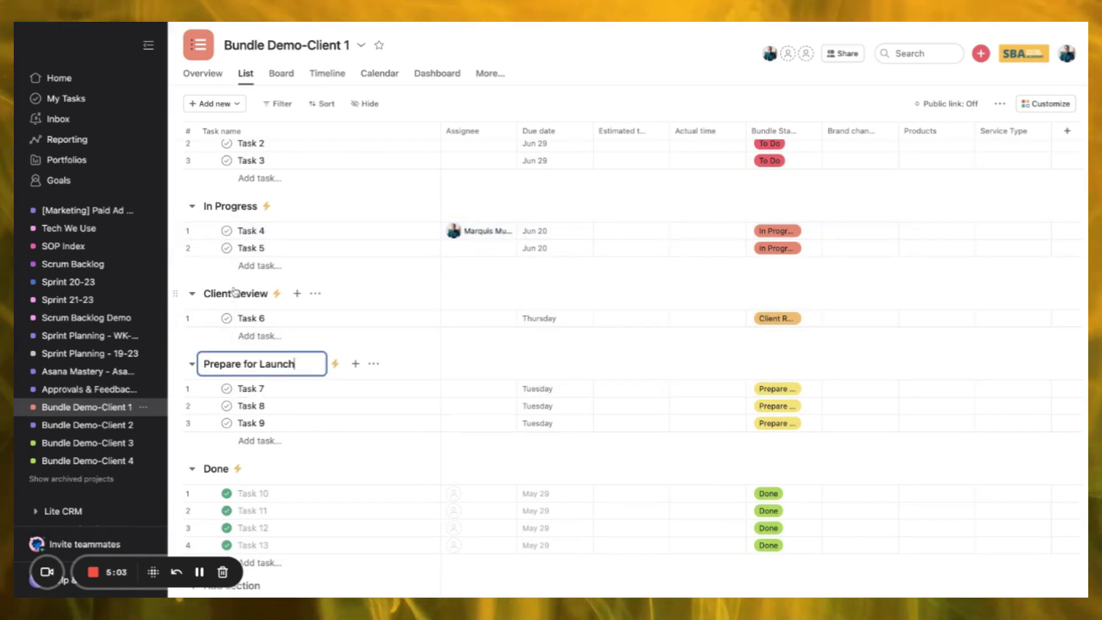
{"action": "left_click", "coordinate": [248, 248]}
{"action": "key", "text": "Tab+n"}
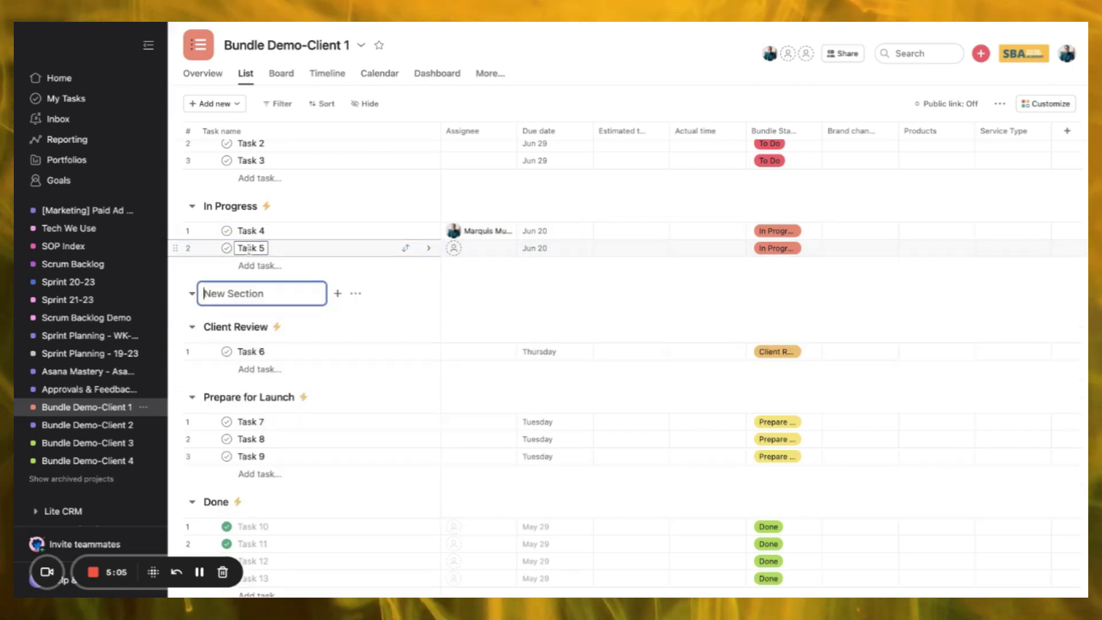
{"action": "type", "text": "Interne"}
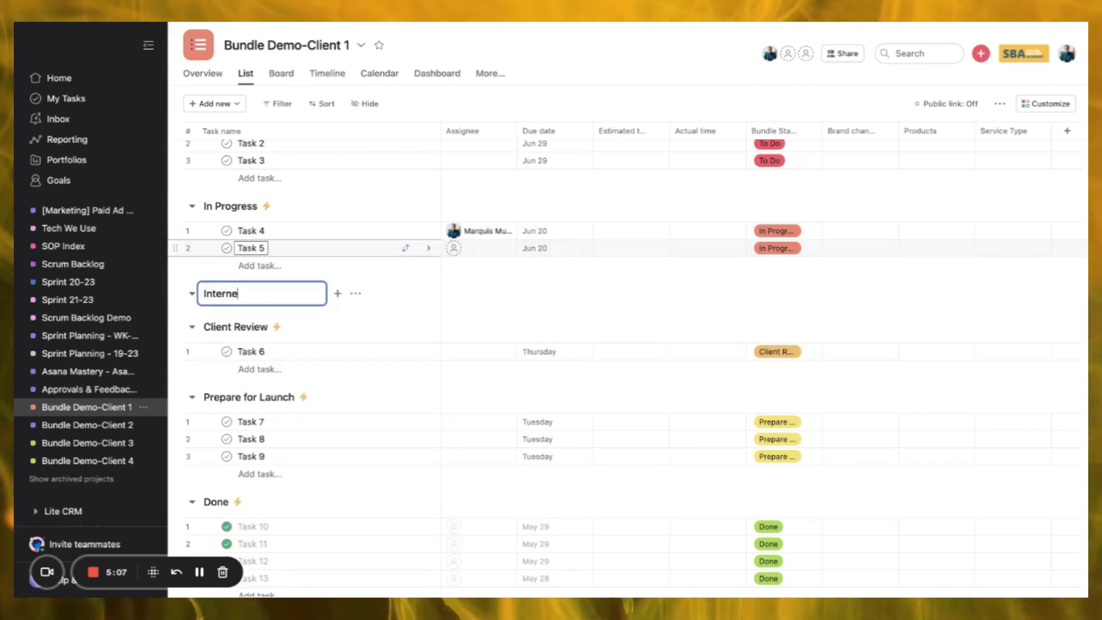
{"action": "type", "text": "a"}
{"action": "key", "text": "BackSpace"}
{"action": "key", "text": "BackSpace"}
{"action": "key", "text": "BackSpace"}
{"action": "type", "text": "n"}
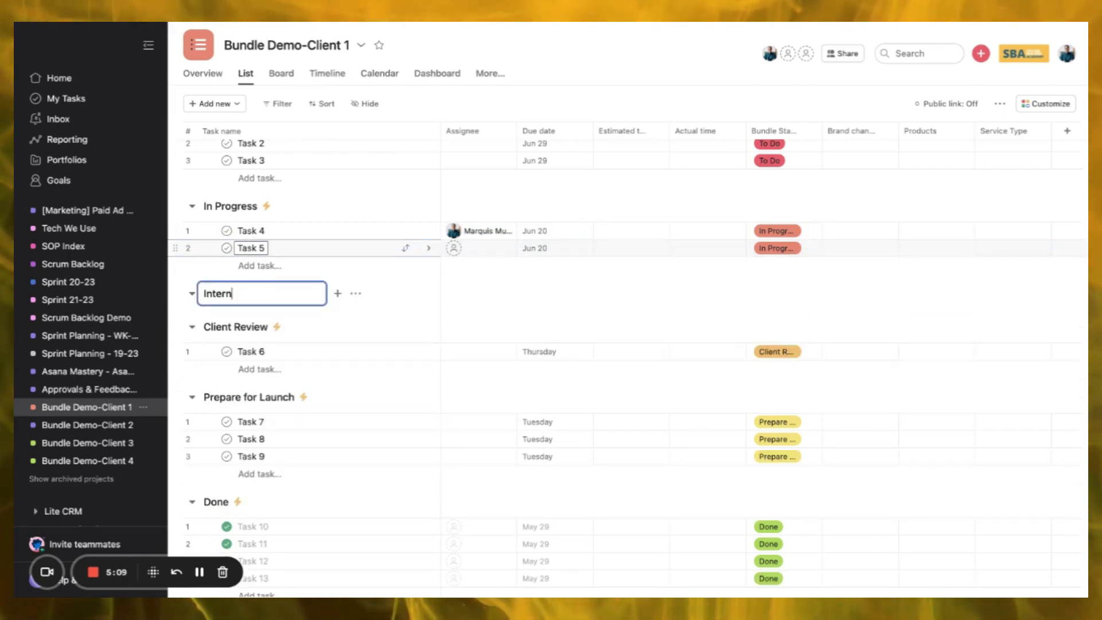
{"action": "type", "text": "al Review"}
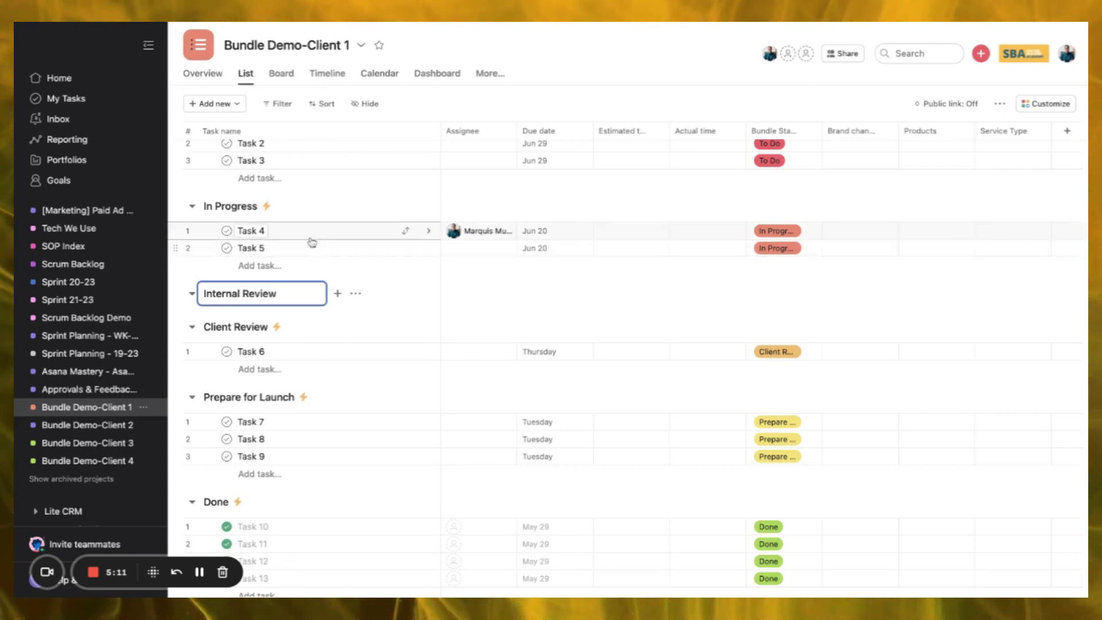
{"action": "key", "text": "Return"}
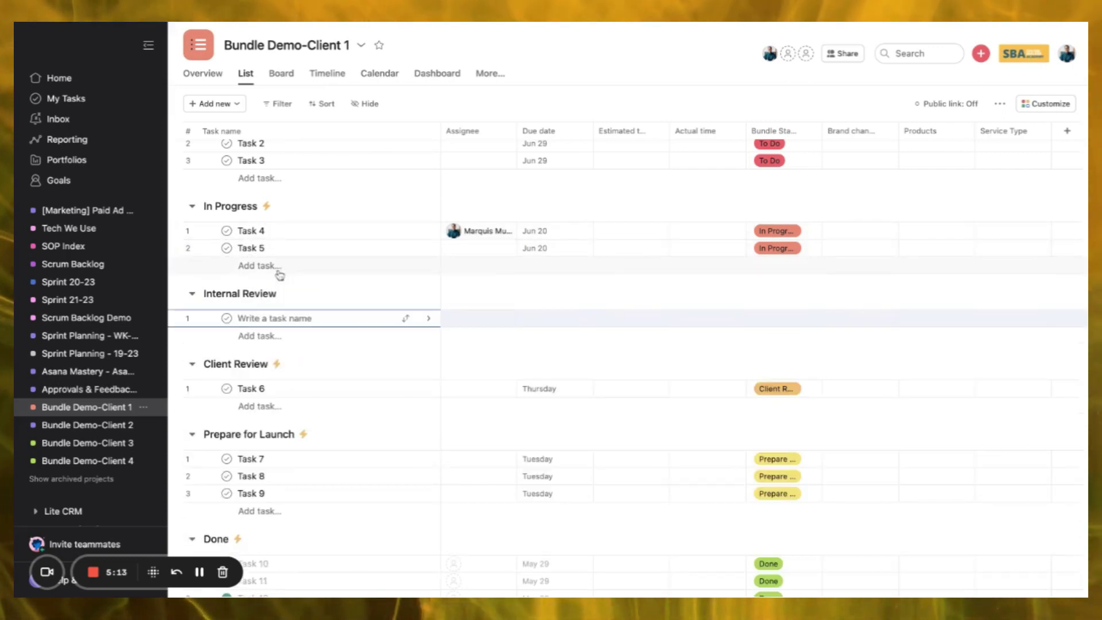
Edit the Bundle Status options to insert a new option after In Progress
{"action": "left_click", "coordinate": [782, 320]}
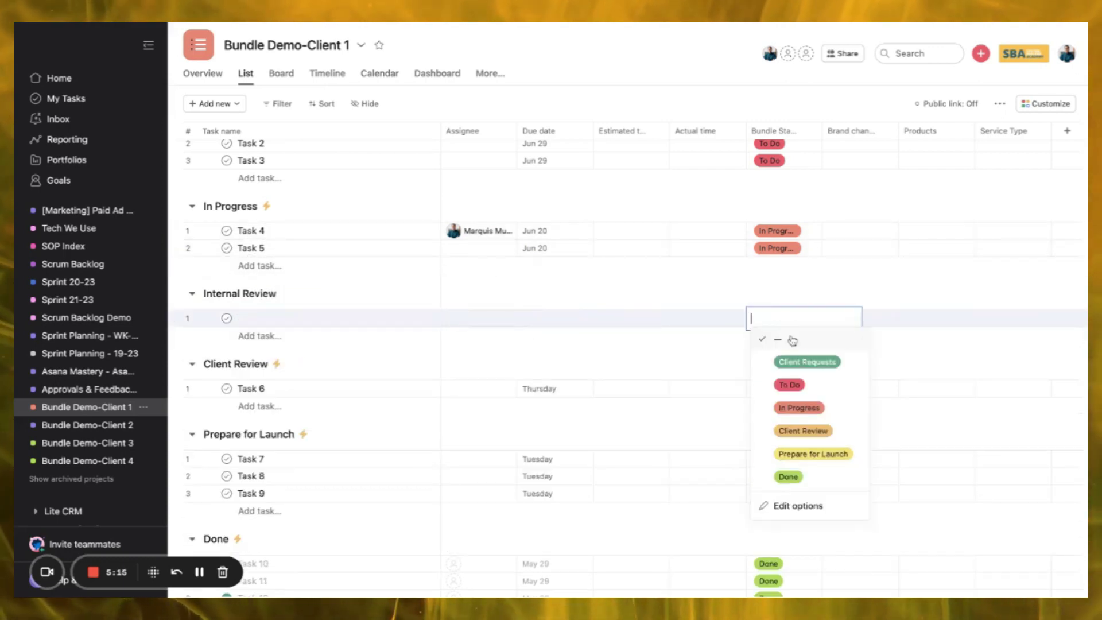
{"action": "left_click", "coordinate": [806, 507]}
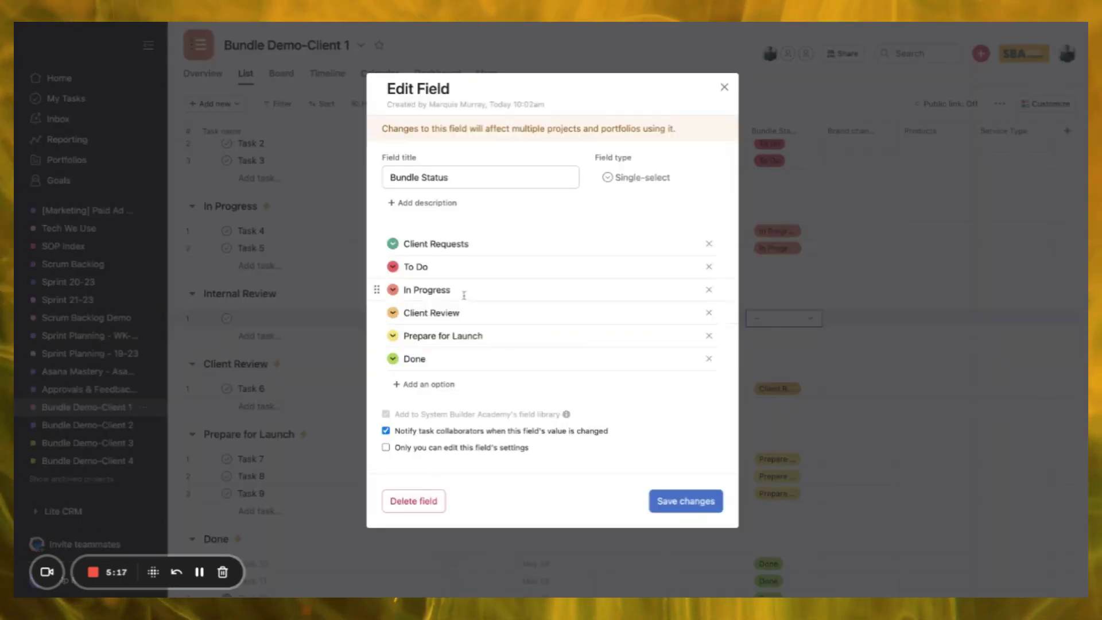
{"action": "left_click", "coordinate": [461, 290]}
{"action": "key", "text": "Return"}
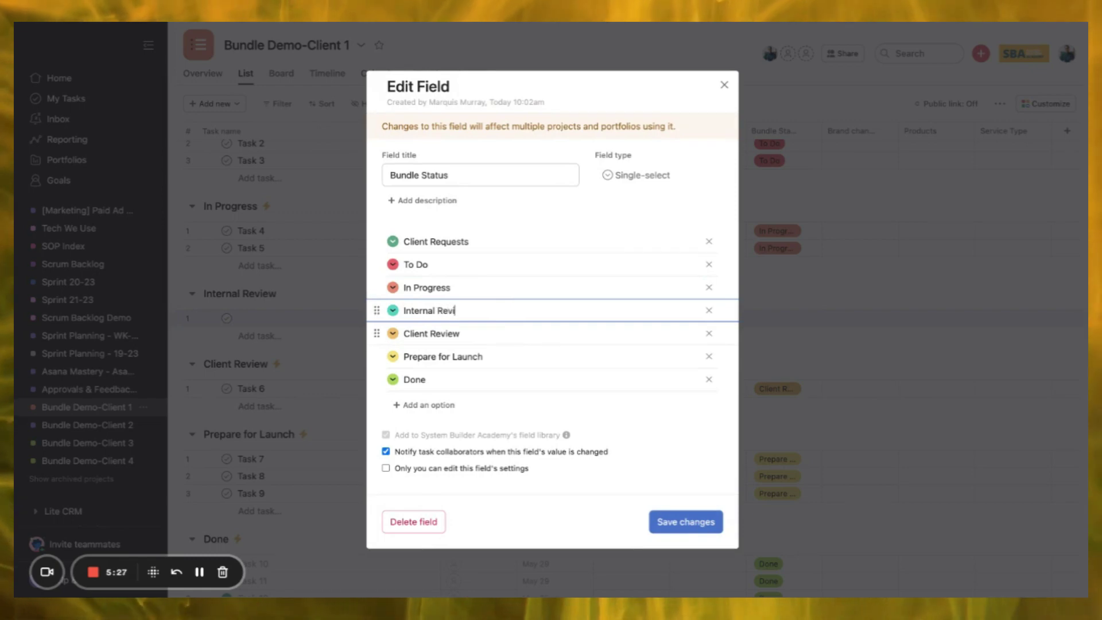
Save the new status option and add an Internal Review section rule setting that Bundle Status
{"action": "left_click", "coordinate": [684, 522]}
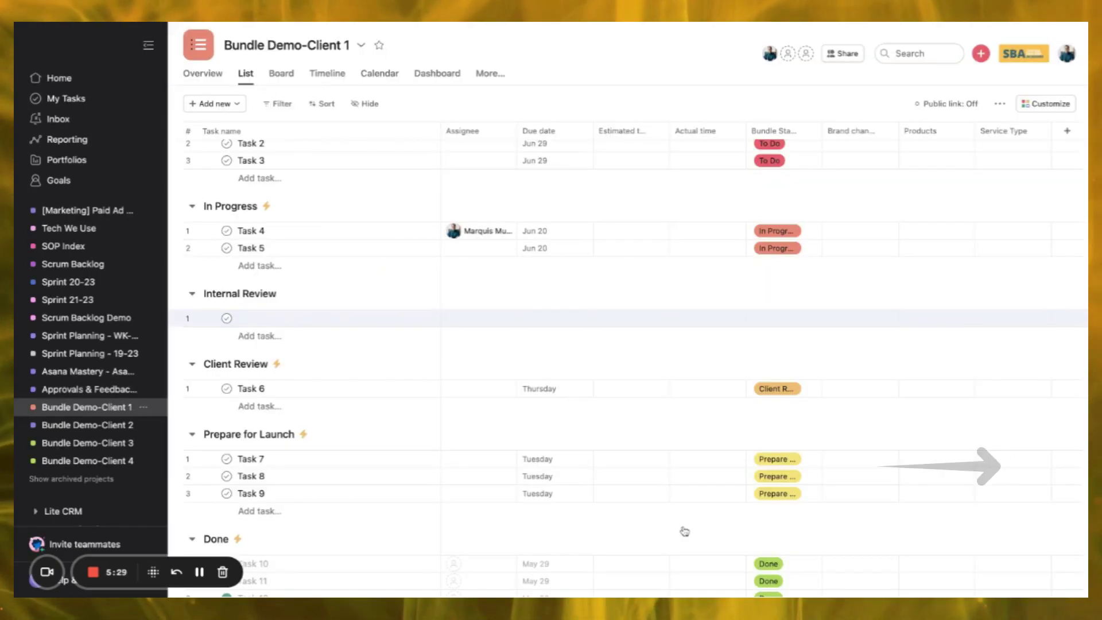
{"action": "left_click", "coordinate": [305, 293]}
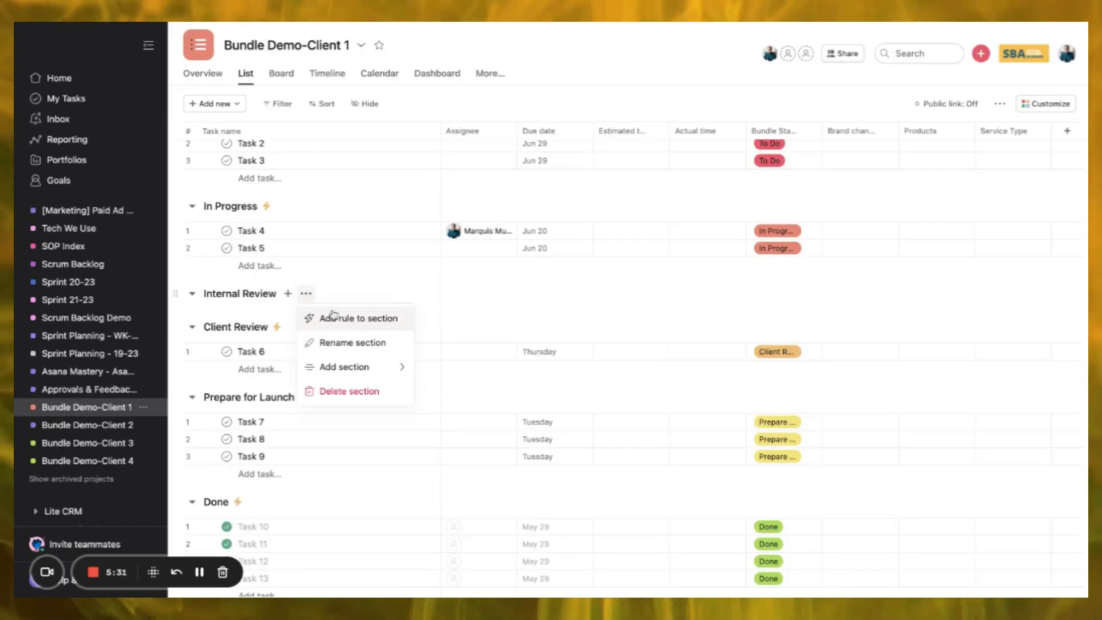
{"action": "left_click", "coordinate": [366, 319]}
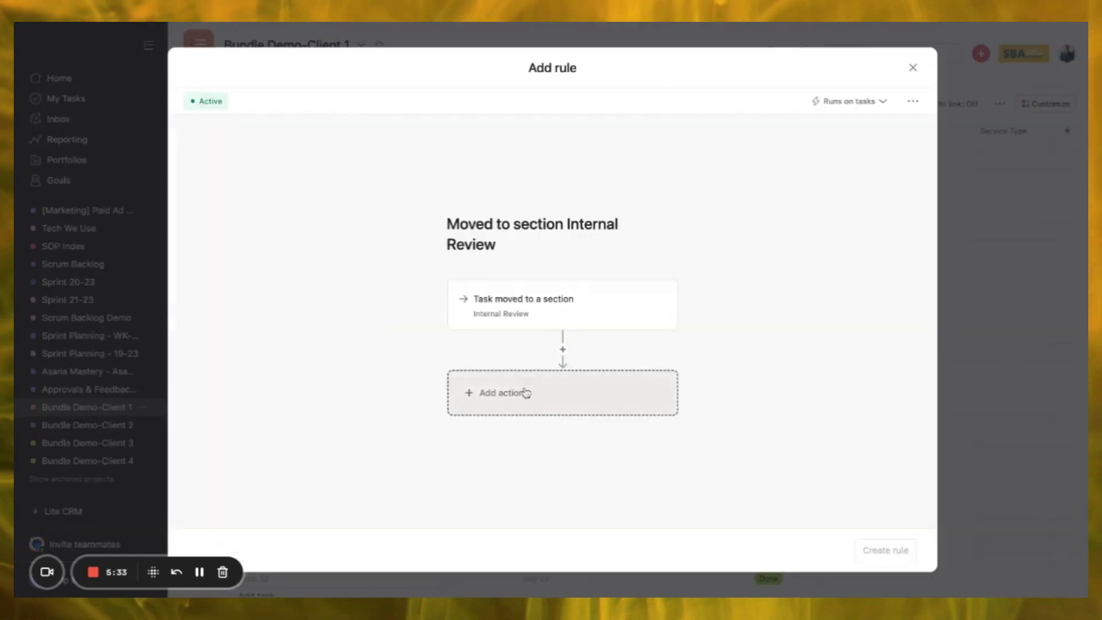
{"action": "left_click", "coordinate": [560, 386]}
{"action": "left_click", "coordinate": [761, 459]}
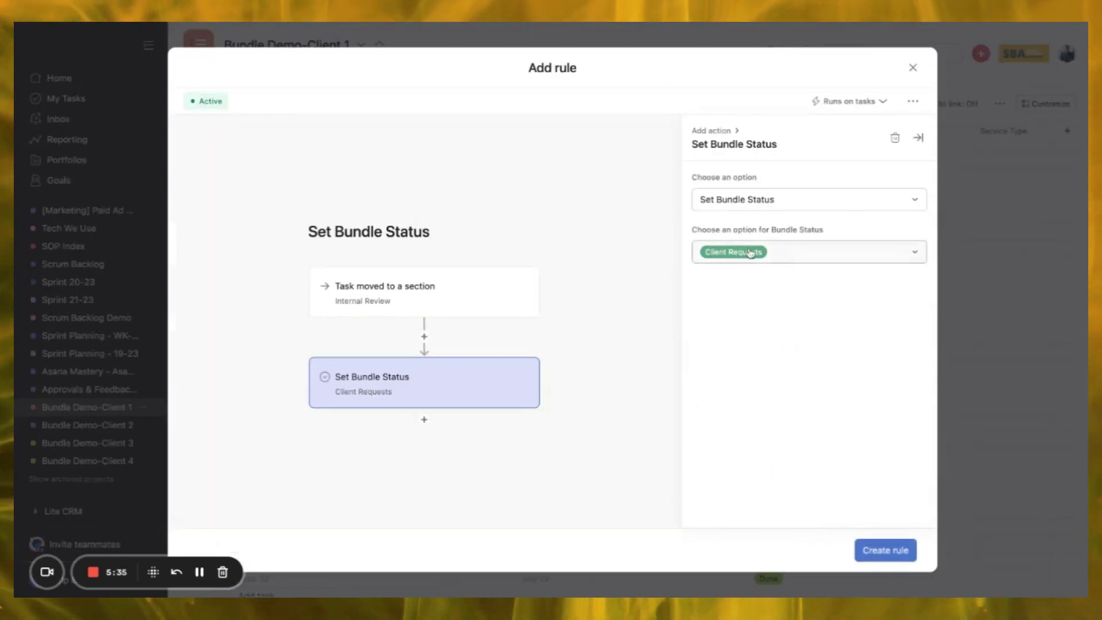
{"action": "left_click", "coordinate": [746, 252]}
{"action": "left_click", "coordinate": [753, 348]}
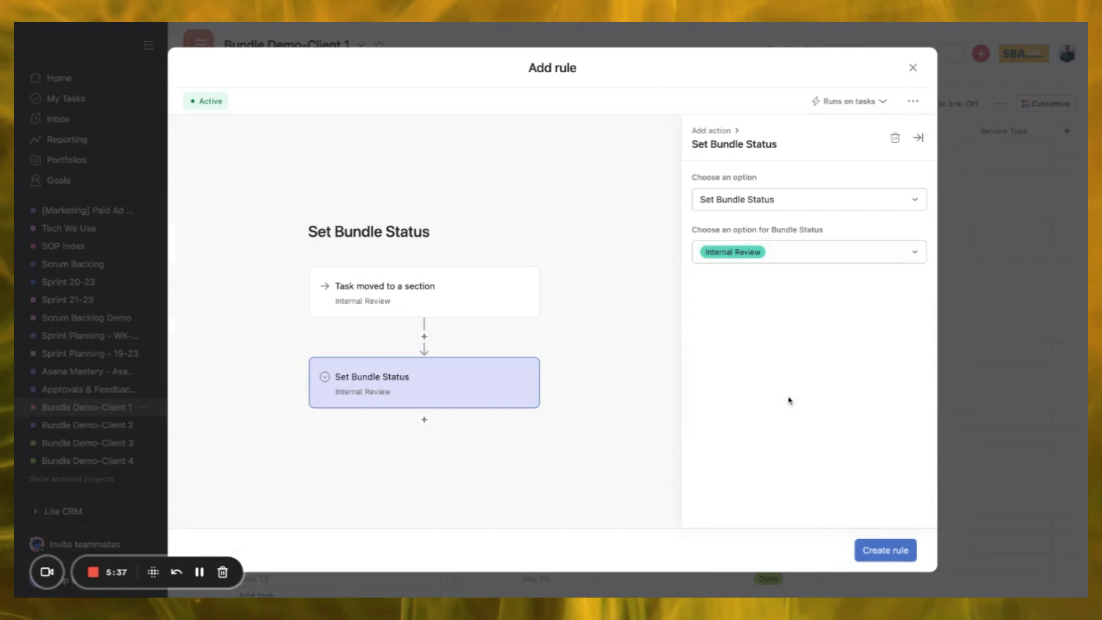
{"action": "left_click", "coordinate": [896, 553]}
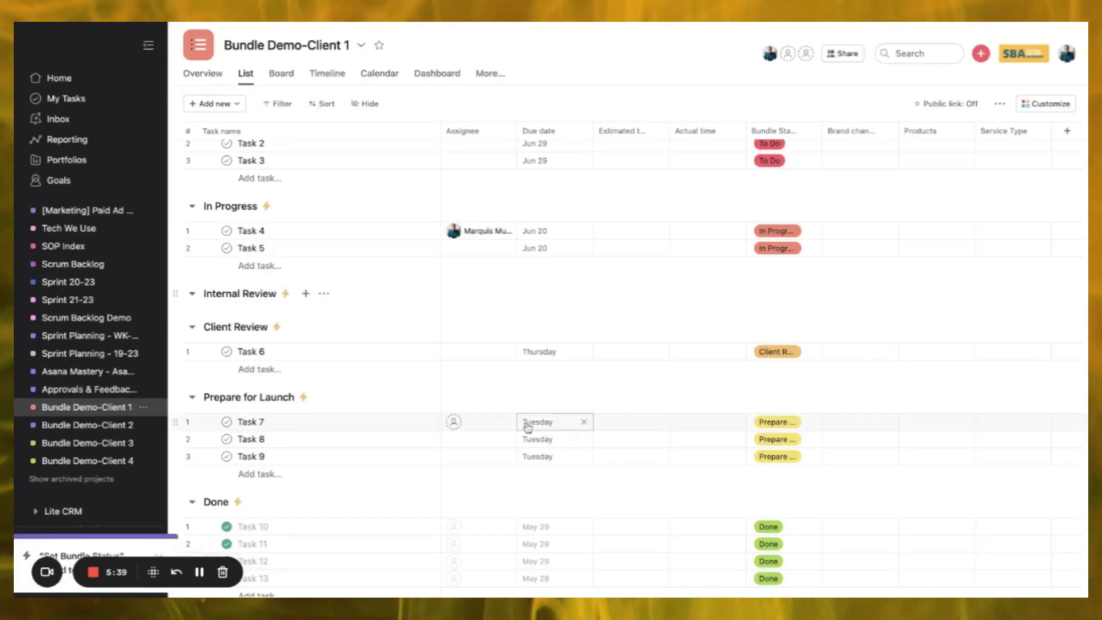
Look through the Client 2, 3 and 4 projects, then open Bundle Demo-Client 1's Customize panel
{"action": "left_click", "coordinate": [90, 427]}
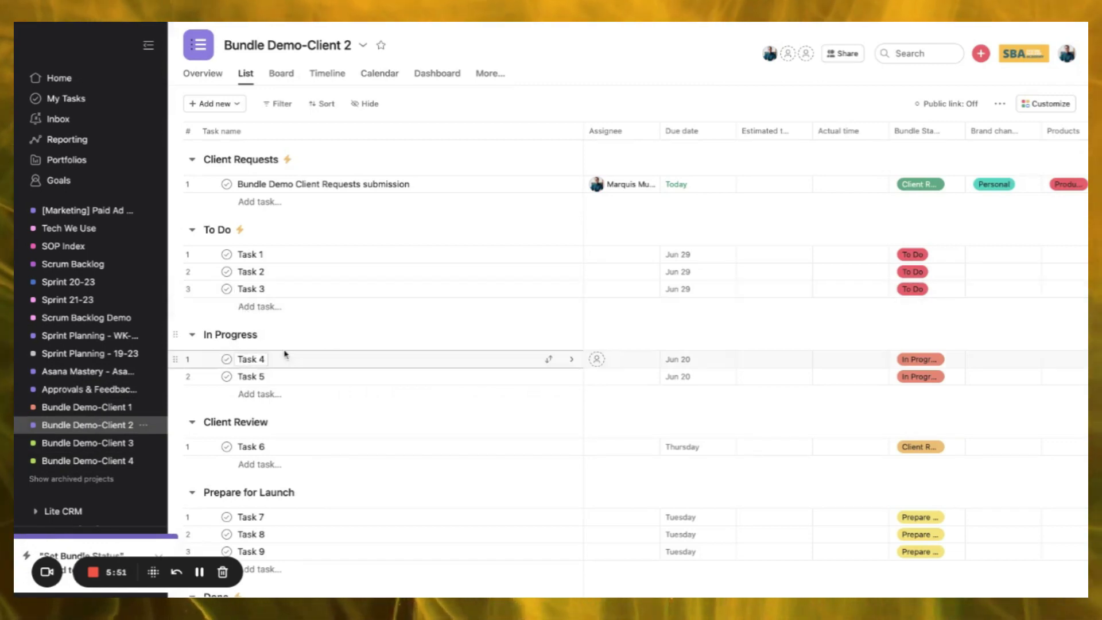
{"action": "scroll", "coordinate": [286, 354], "scroll_direction": "down", "scroll_amount": 2}
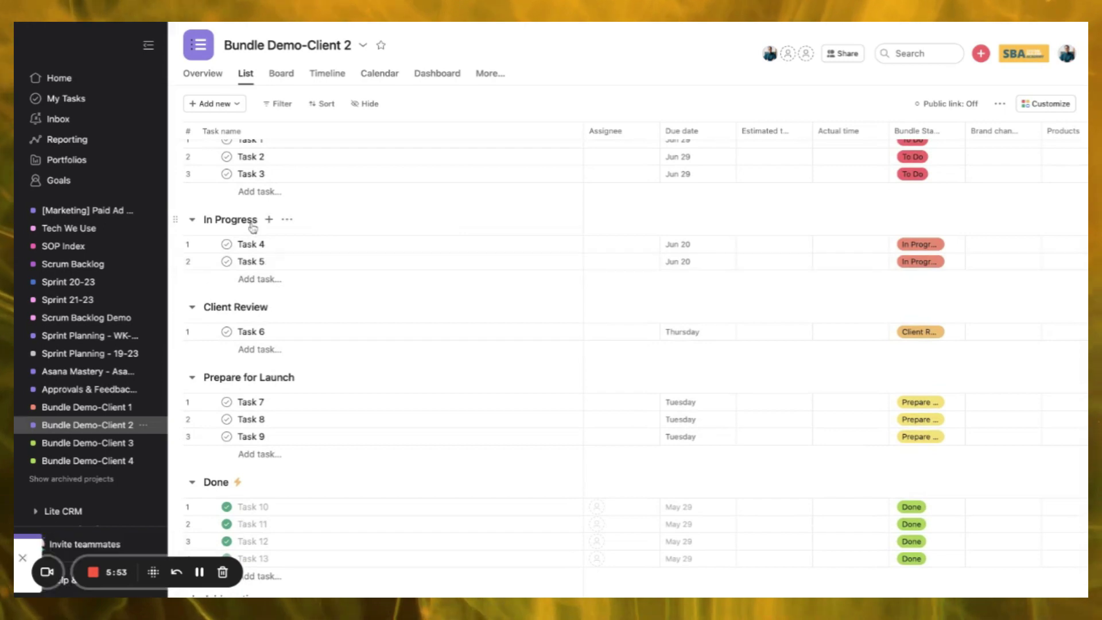
{"action": "left_click", "coordinate": [115, 407]}
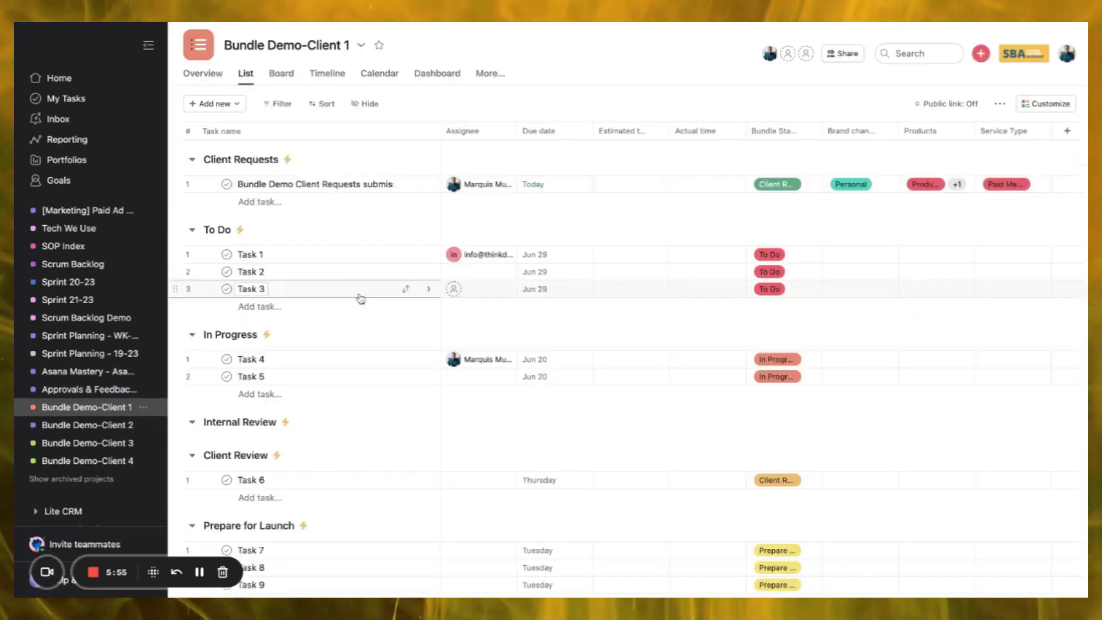
{"action": "scroll", "coordinate": [358, 298], "scroll_direction": "down", "scroll_amount": 3}
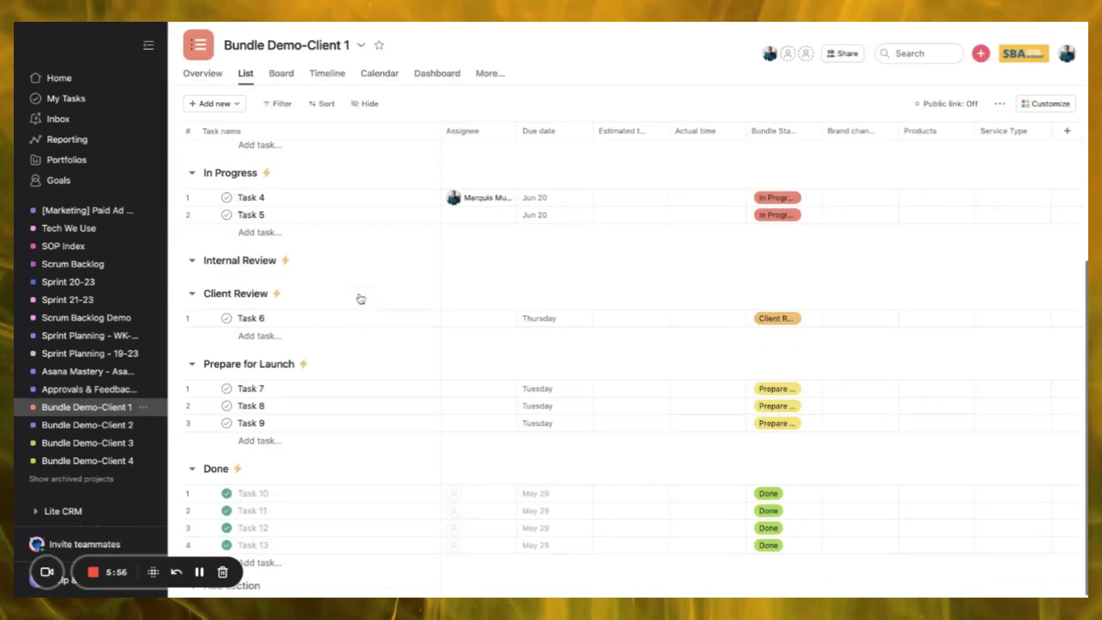
{"action": "left_click", "coordinate": [127, 443]}
{"action": "scroll", "coordinate": [369, 287], "scroll_direction": "down", "scroll_amount": 2}
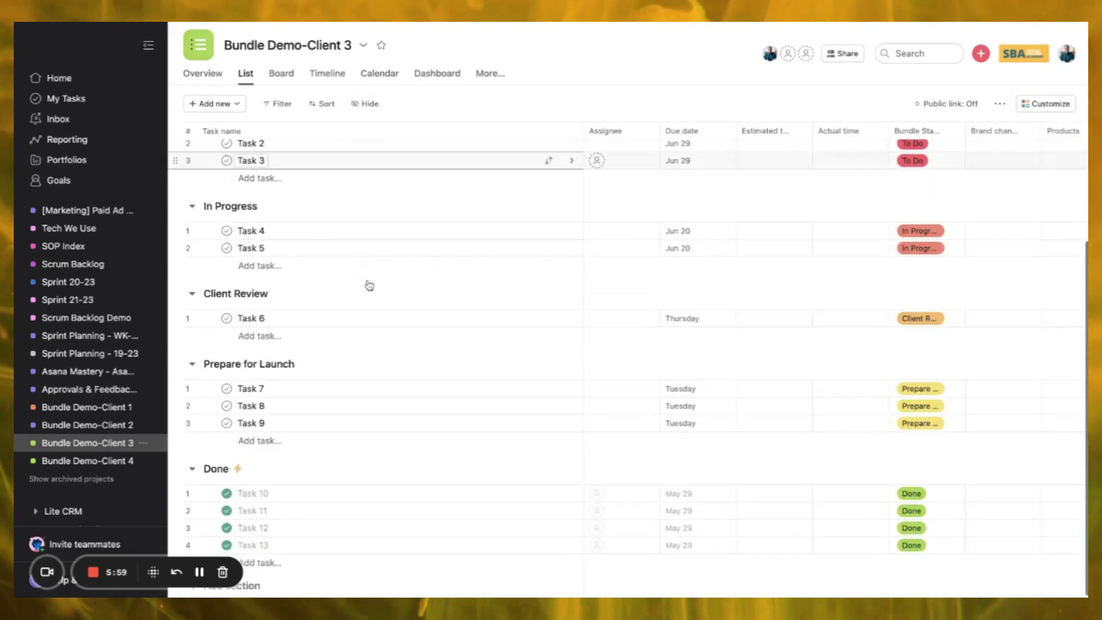
{"action": "left_click", "coordinate": [101, 461]}
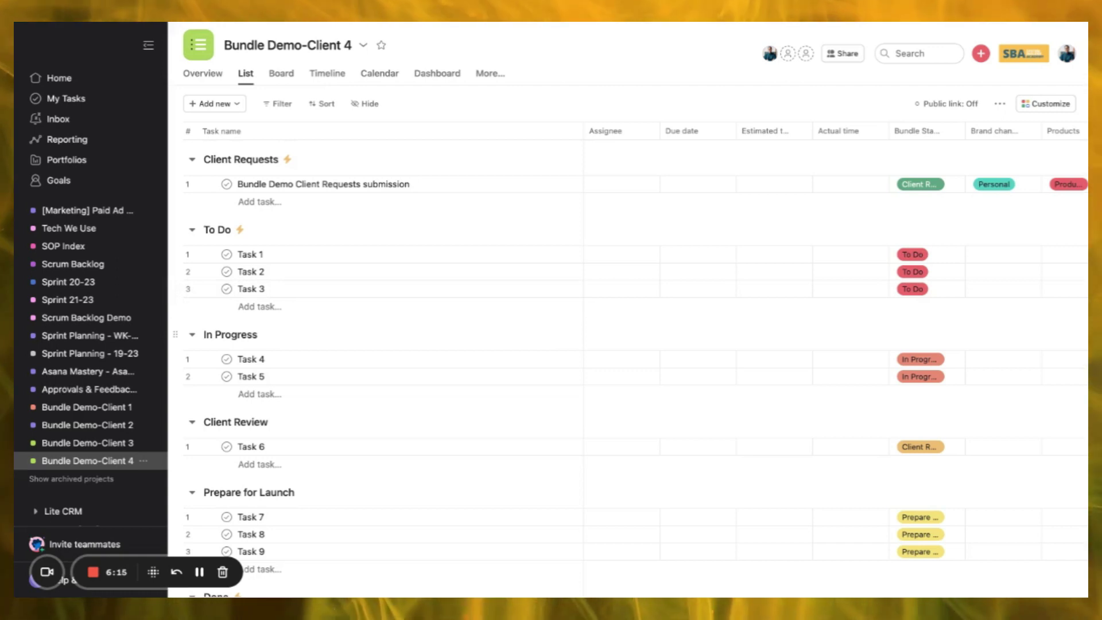
{"action": "left_click", "coordinate": [108, 408]}
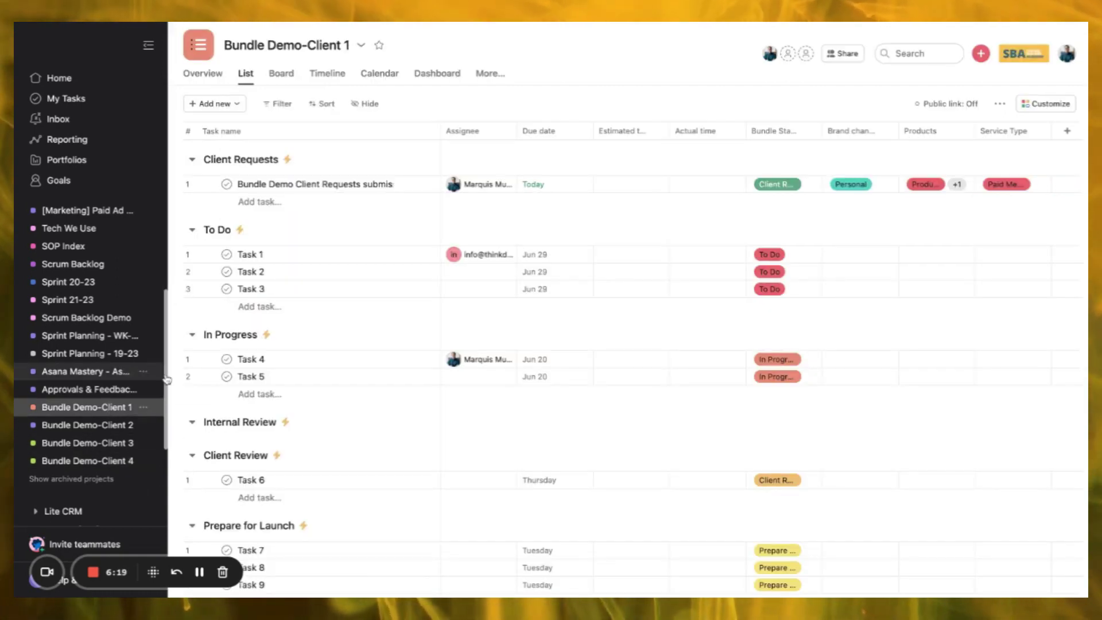
{"action": "left_click", "coordinate": [1038, 109]}
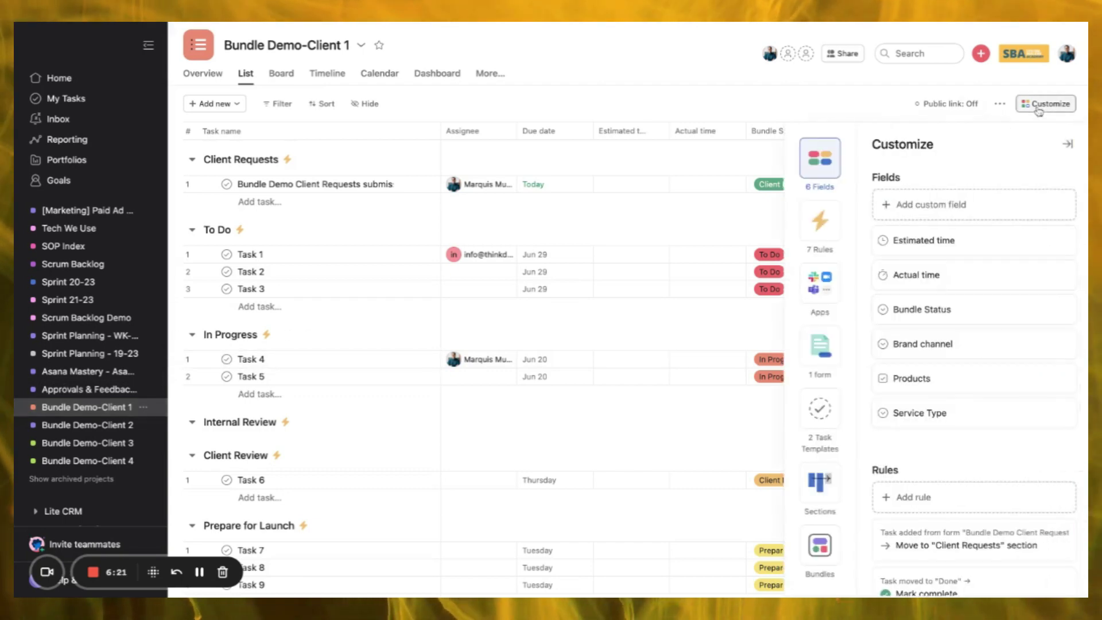
{"action": "scroll", "coordinate": [1040, 381], "scroll_direction": "down", "scroll_amount": 15}
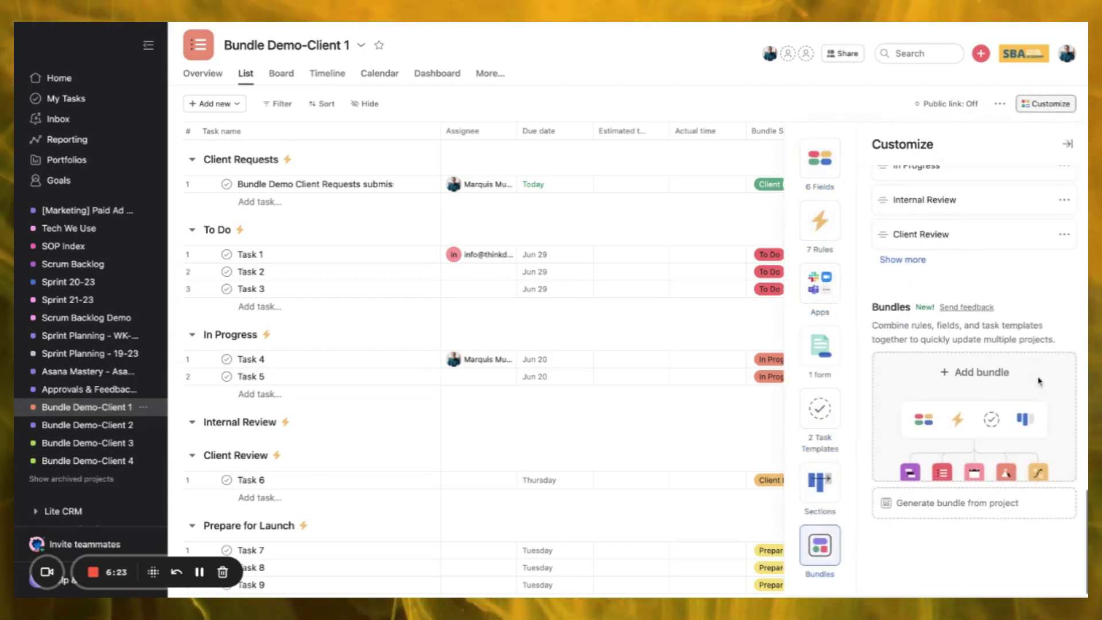
{"action": "left_click", "coordinate": [957, 513]}
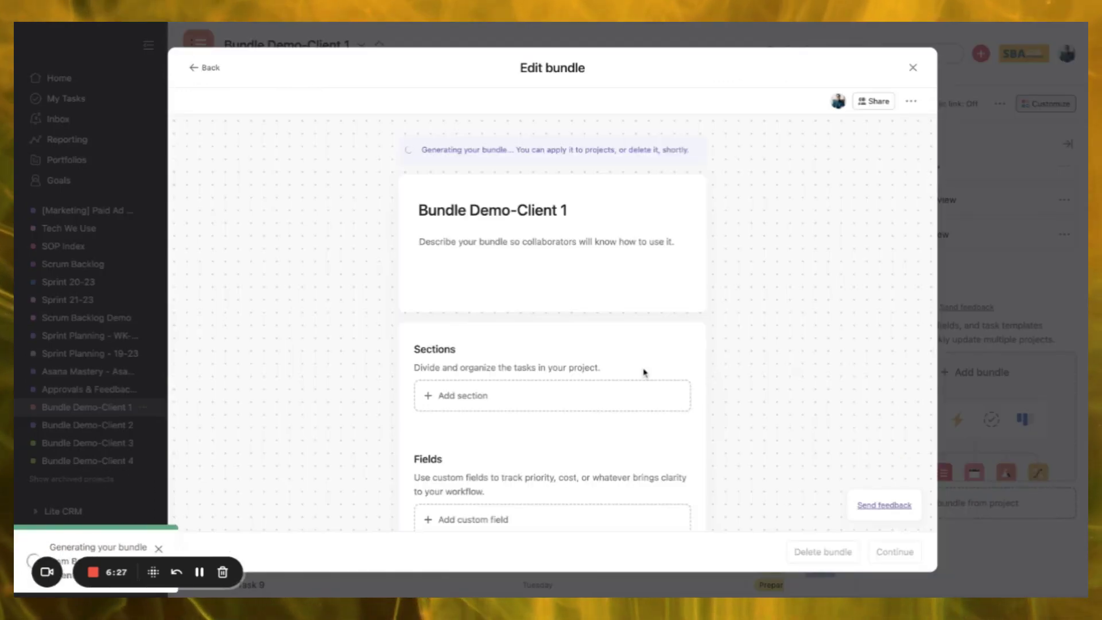
{"action": "scroll", "coordinate": [520, 315], "scroll_direction": "down", "scroll_amount": 2}
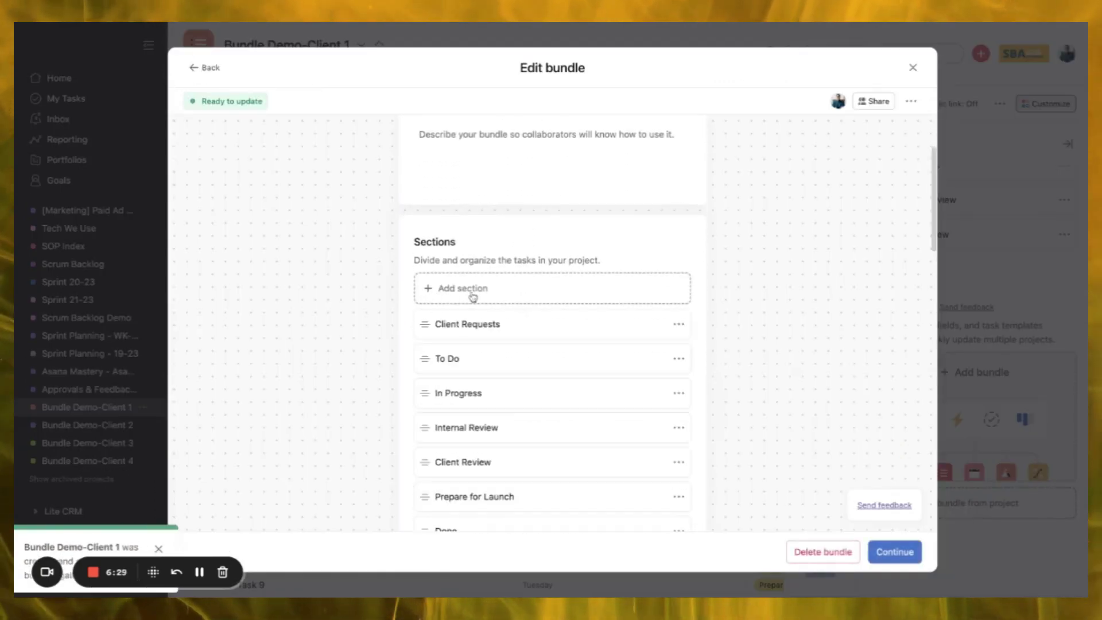
{"action": "scroll", "coordinate": [476, 324], "scroll_direction": "down", "scroll_amount": 2}
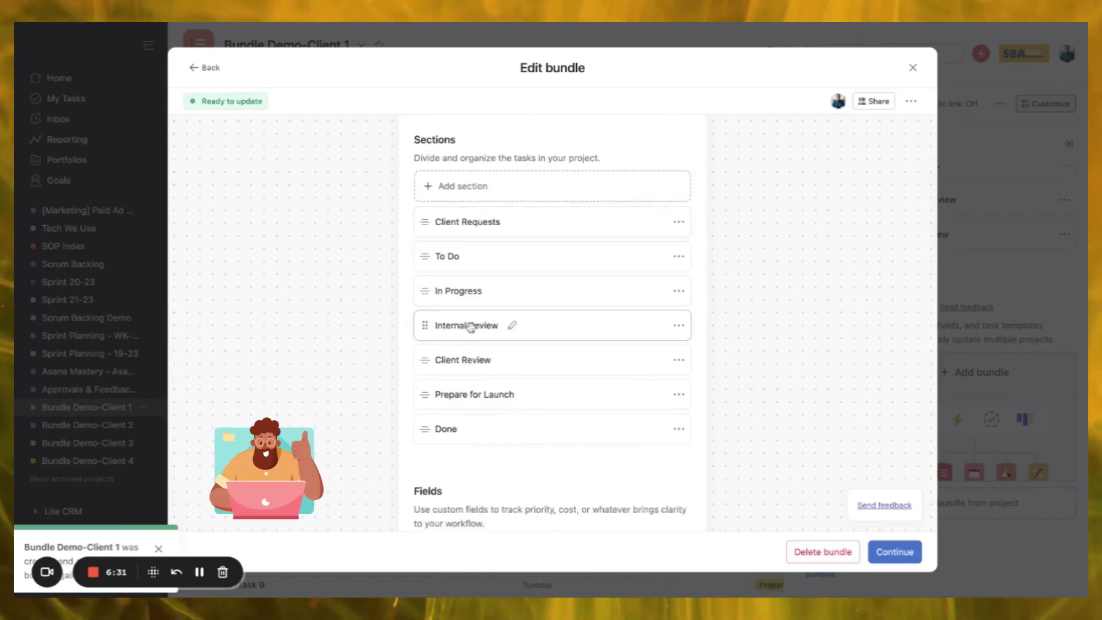
{"action": "scroll", "coordinate": [472, 330], "scroll_direction": "down", "scroll_amount": 6}
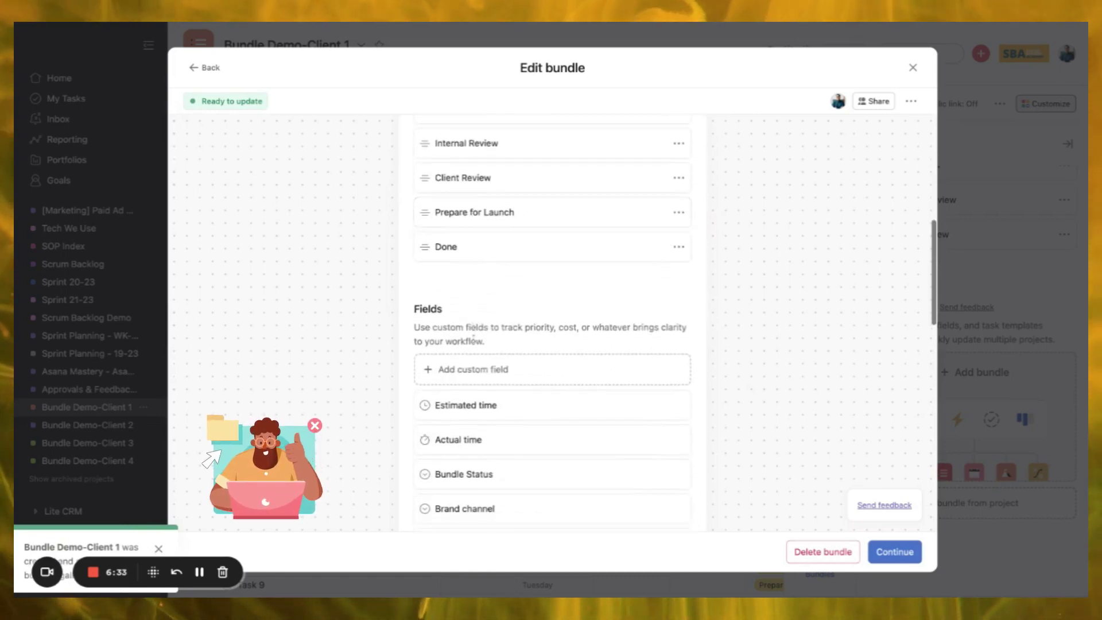
{"action": "scroll", "coordinate": [459, 447], "scroll_direction": "down", "scroll_amount": 5}
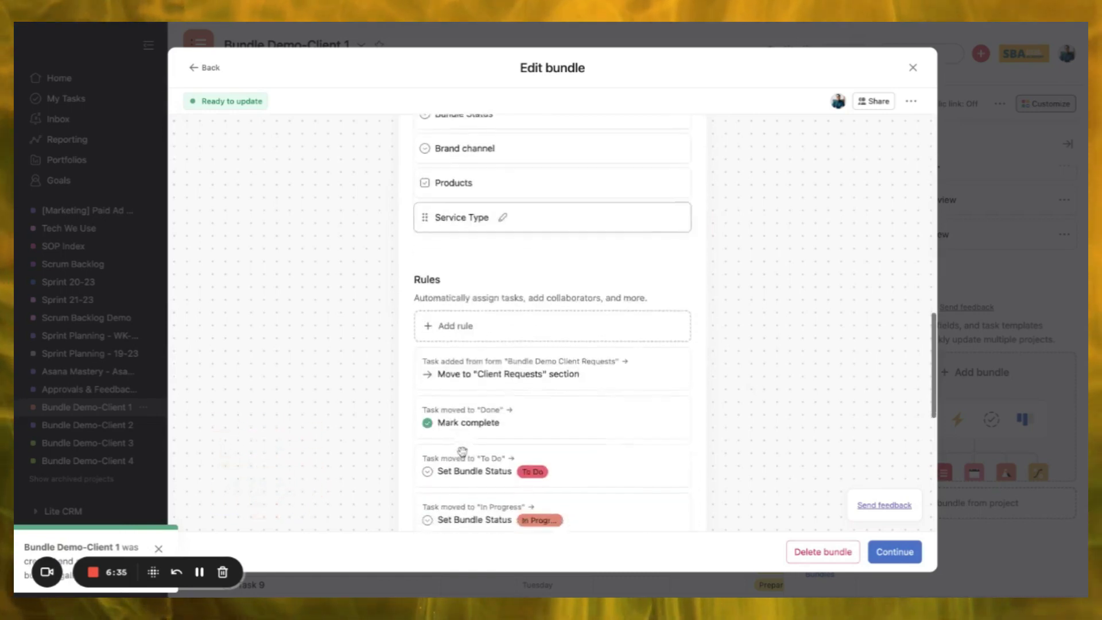
{"action": "scroll", "coordinate": [499, 342], "scroll_direction": "down", "scroll_amount": 3}
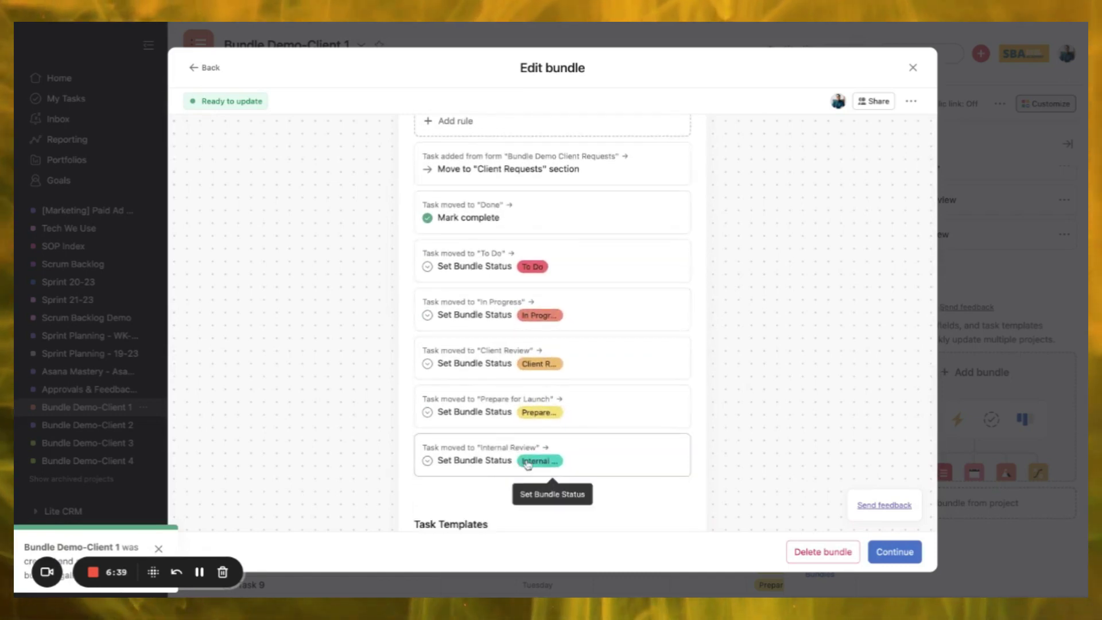
{"action": "scroll", "coordinate": [527, 465], "scroll_direction": "down", "scroll_amount": 4}
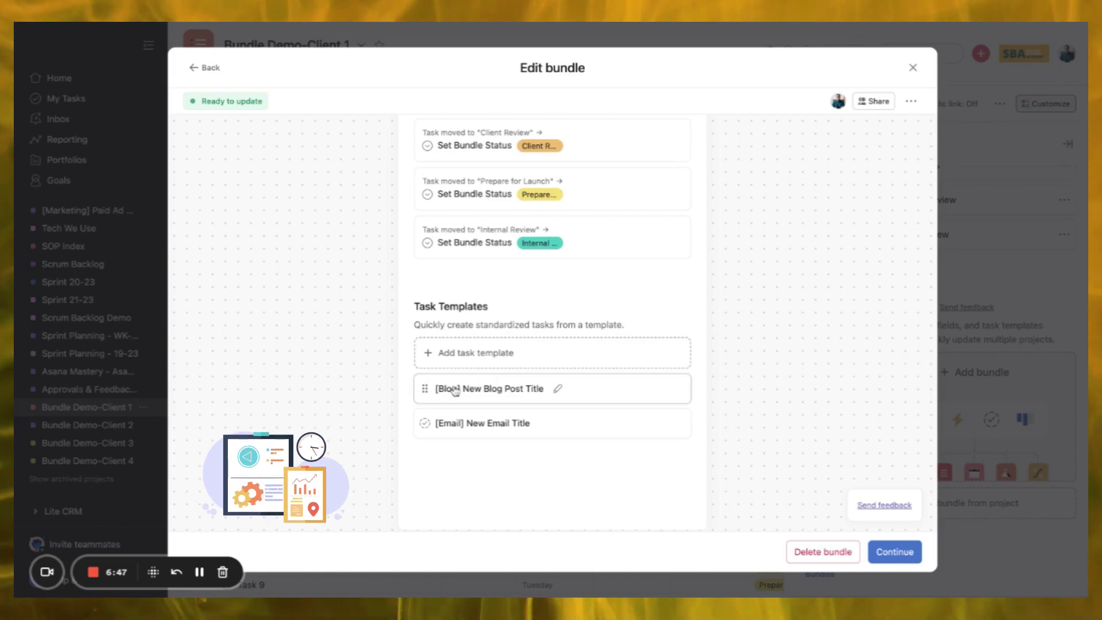
Add a new task template named '[Social] Social Media Post Title'
{"action": "left_click", "coordinate": [467, 353]}
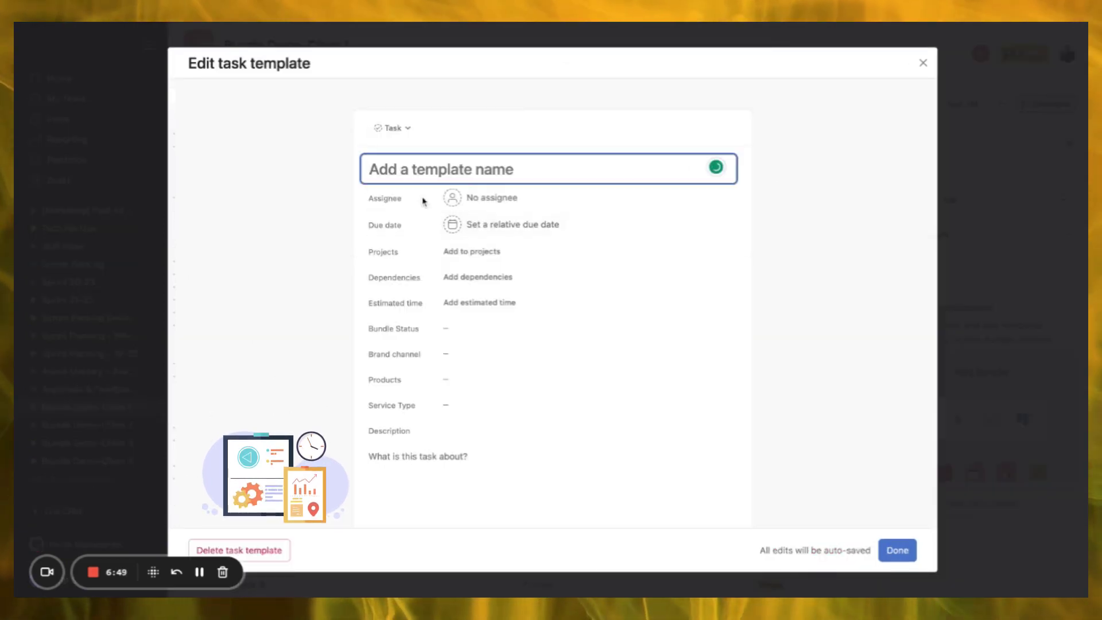
{"action": "type", "text": "Social]"}
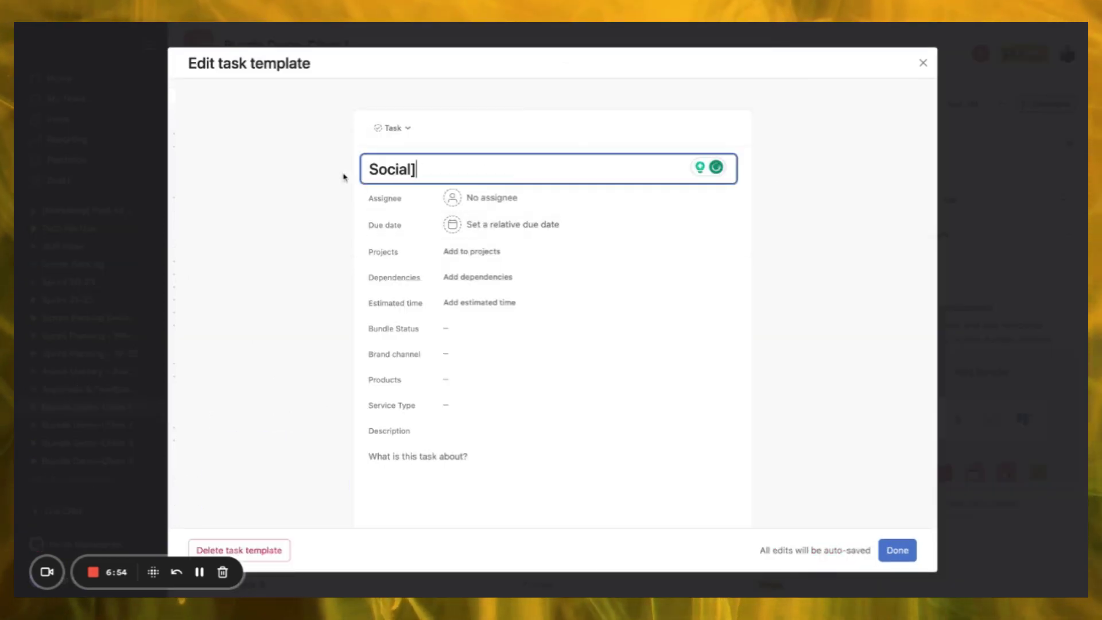
{"action": "left_click", "coordinate": [370, 169]}
{"action": "type", "text": "["}
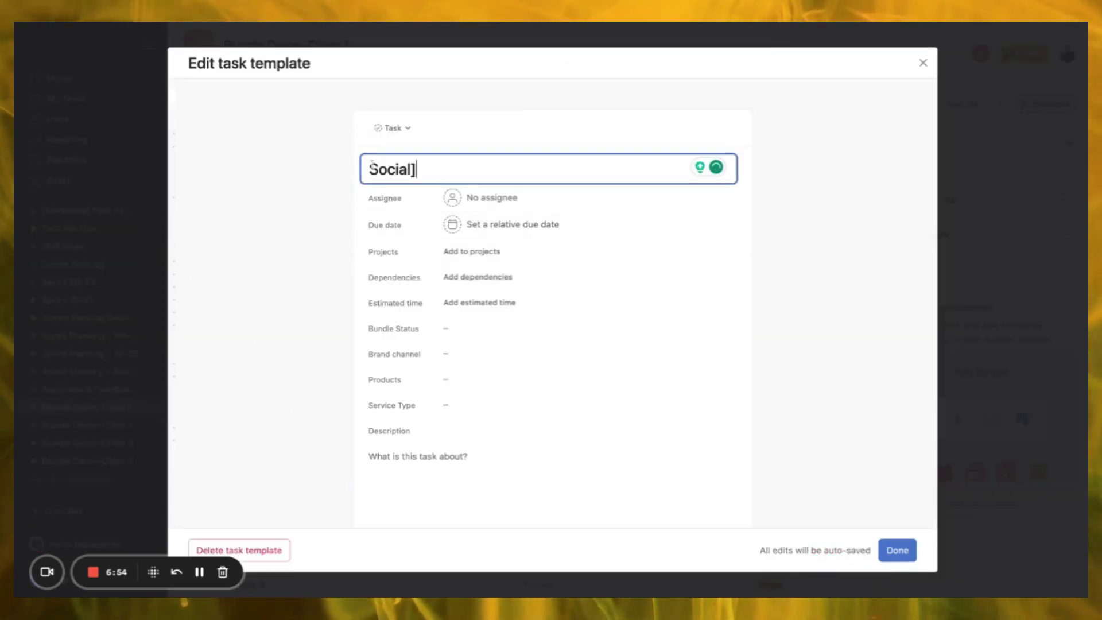
{"action": "left_click", "coordinate": [467, 169]}
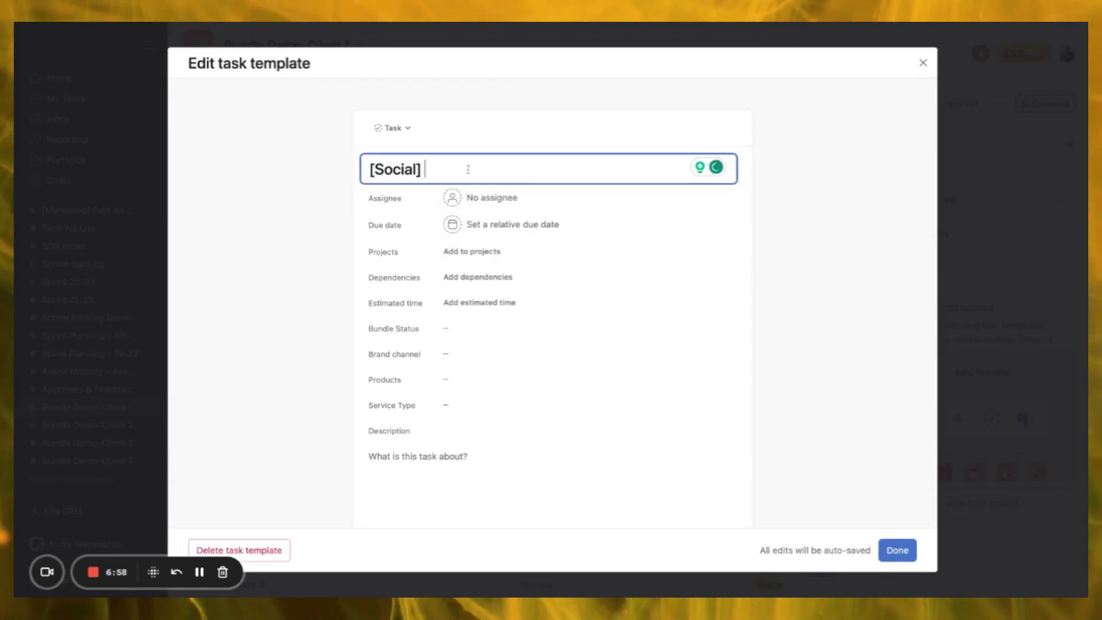
{"action": "type", "text": "Social Media "}
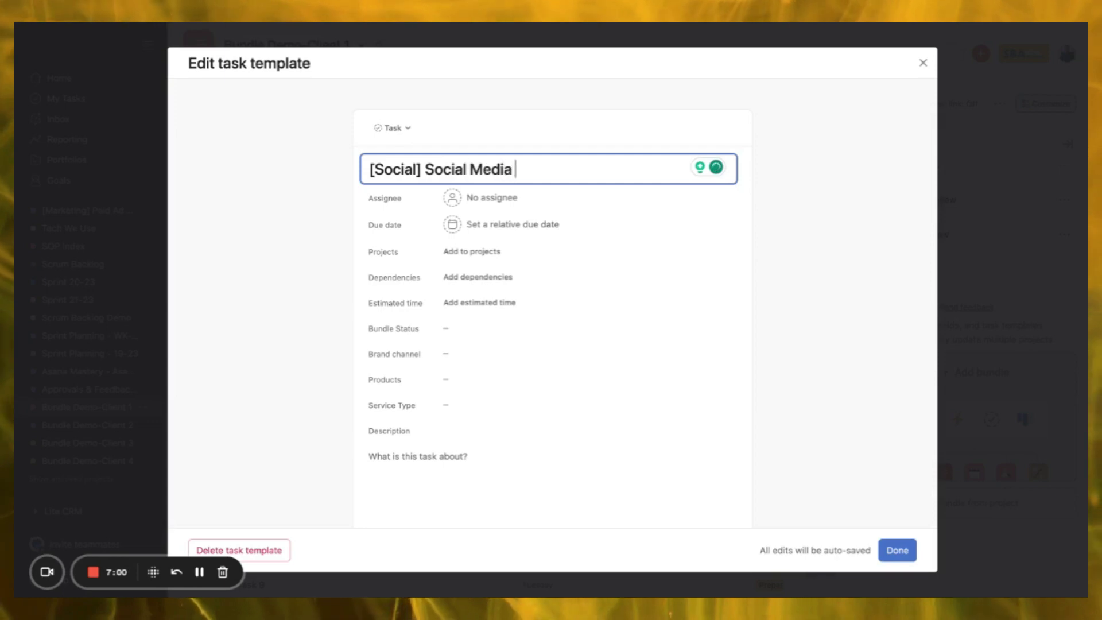
{"action": "type", "text": "Po"}
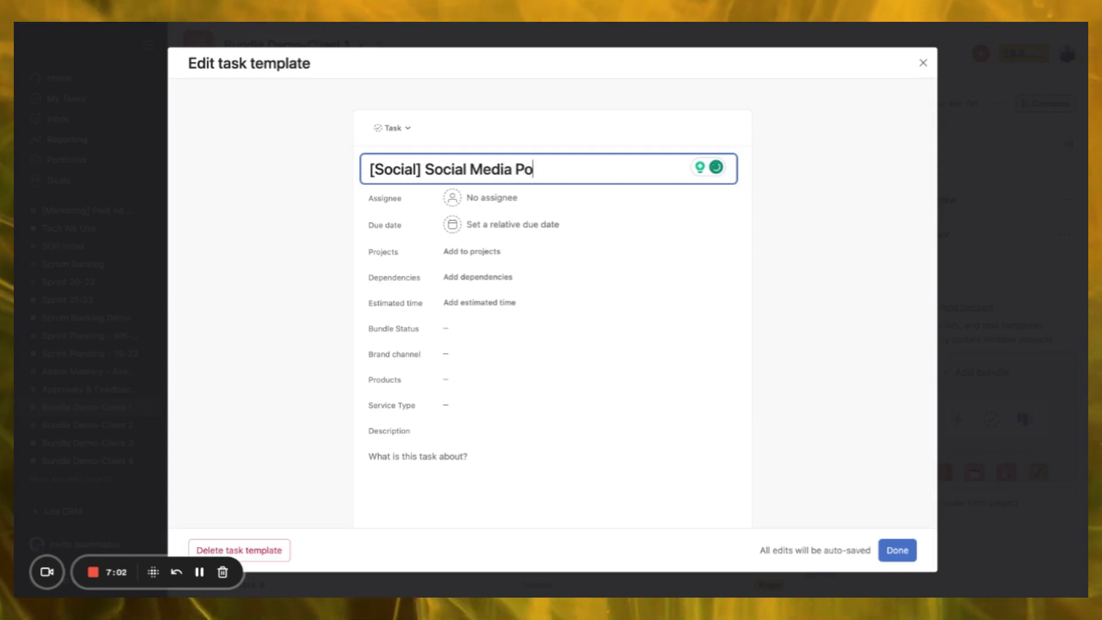
{"action": "type", "text": "st Title"}
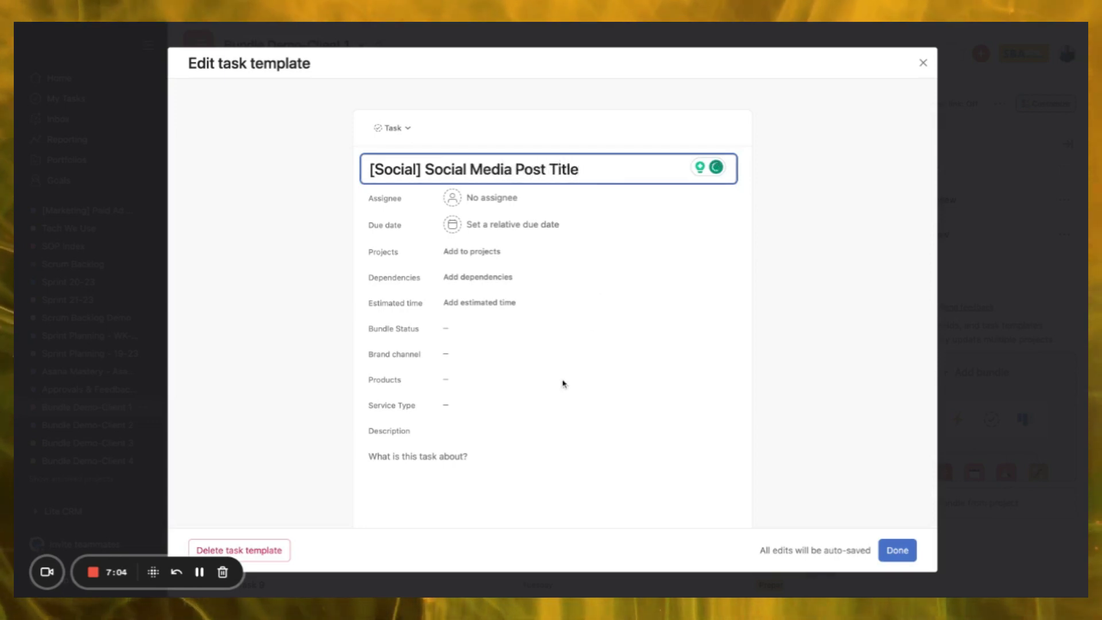
Add a suggested collaborator to the template and finish it
{"action": "scroll", "coordinate": [559, 373], "scroll_direction": "down", "scroll_amount": 3}
{"action": "left_click", "coordinate": [469, 407]}
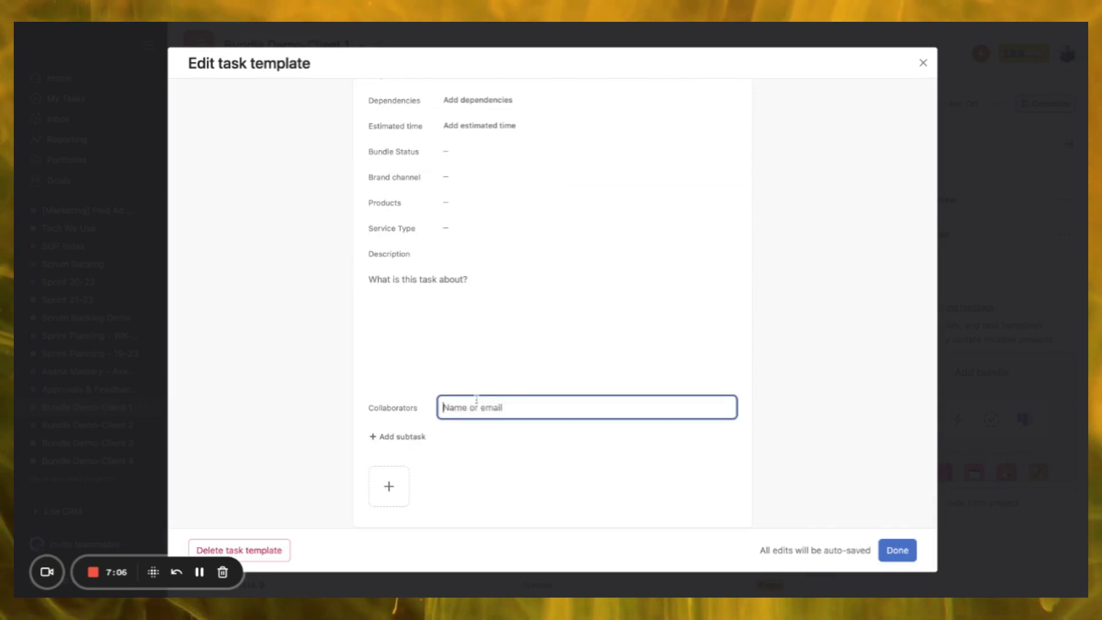
{"action": "type", "text": "in"}
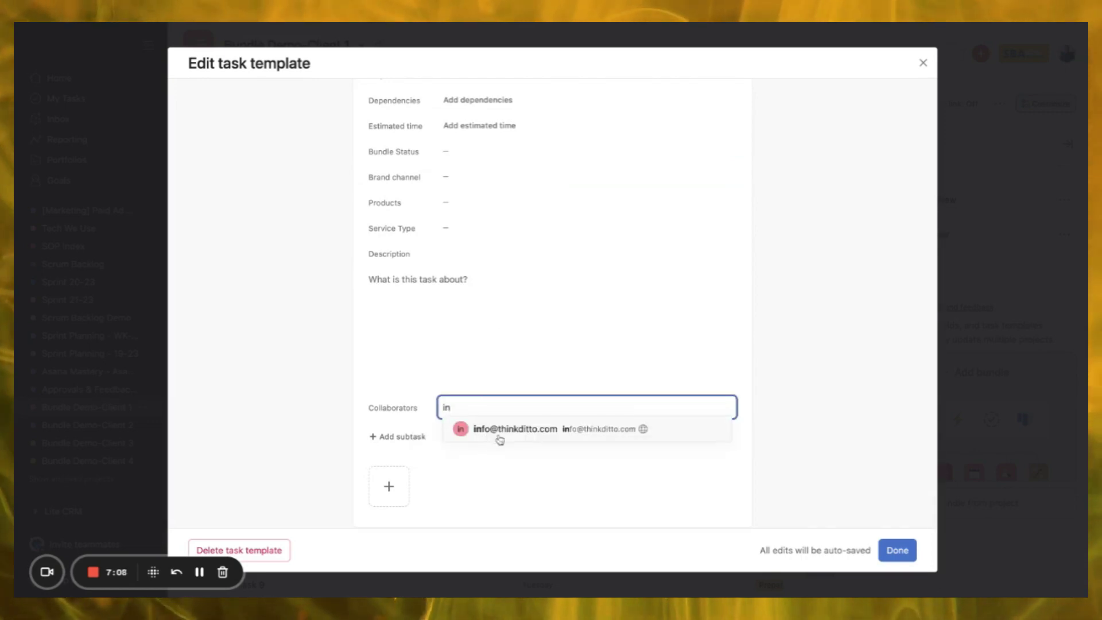
{"action": "left_click", "coordinate": [536, 432]}
{"action": "left_click", "coordinate": [897, 549]}
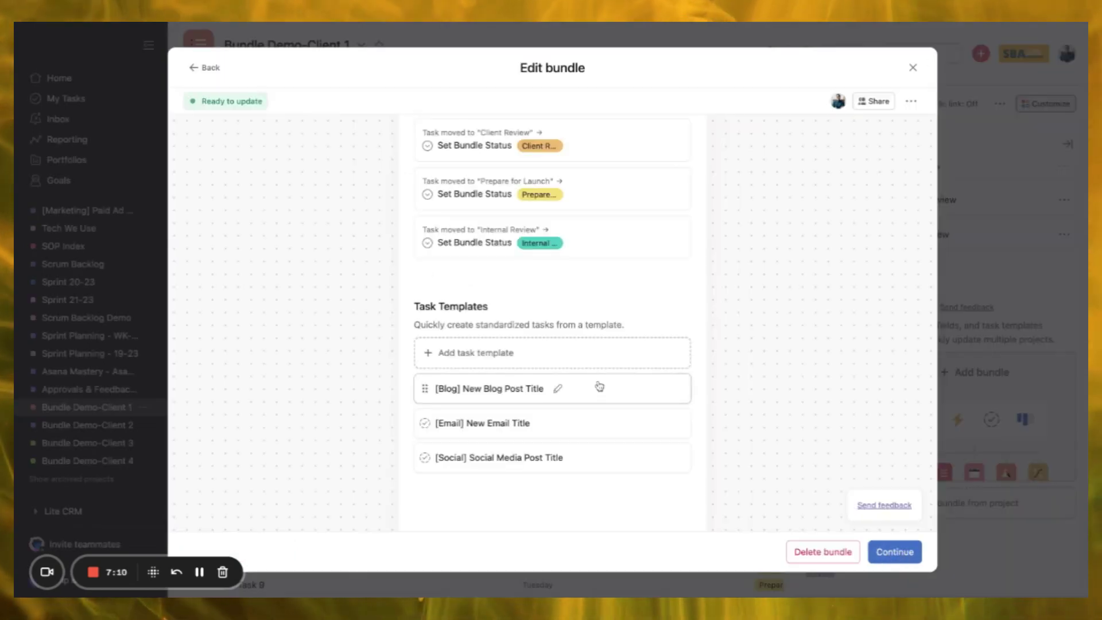
Save the bundle edits and add the bundle to Bundle Demo-Client 2, 3 and 4
{"action": "scroll", "coordinate": [599, 386], "scroll_direction": "down", "scroll_amount": 1}
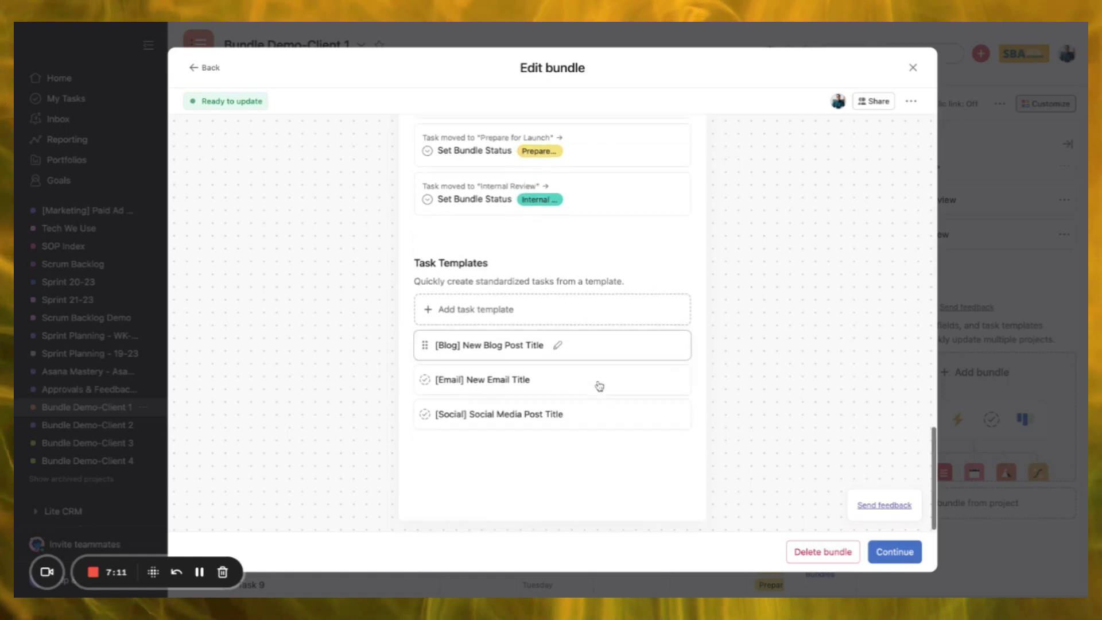
{"action": "left_click", "coordinate": [897, 551]}
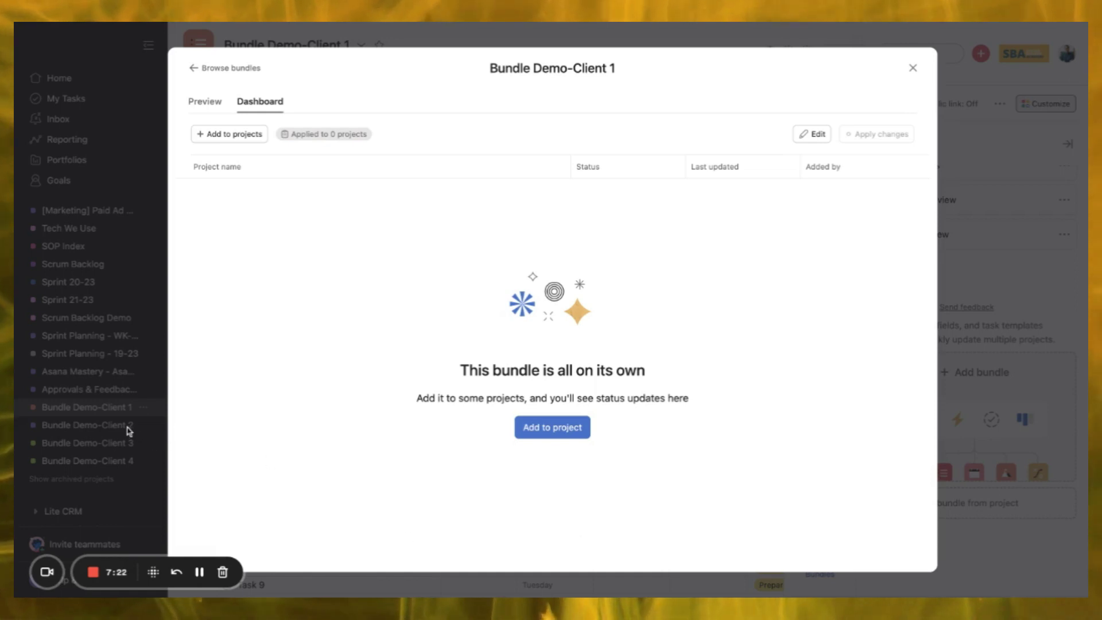
{"action": "left_click", "coordinate": [545, 428]}
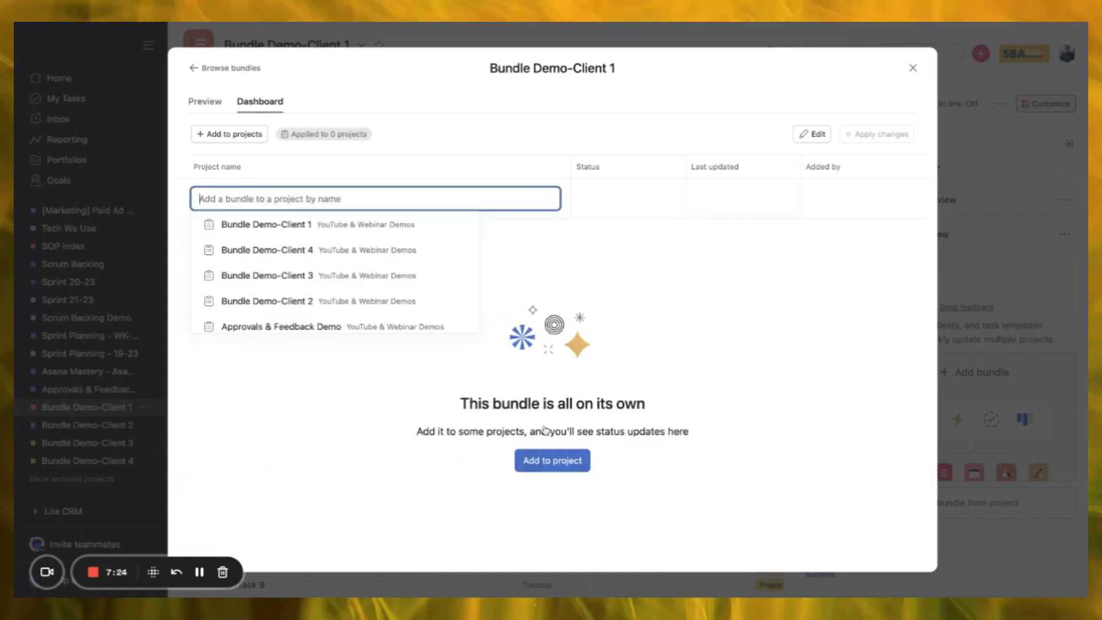
{"action": "left_click", "coordinate": [316, 302]}
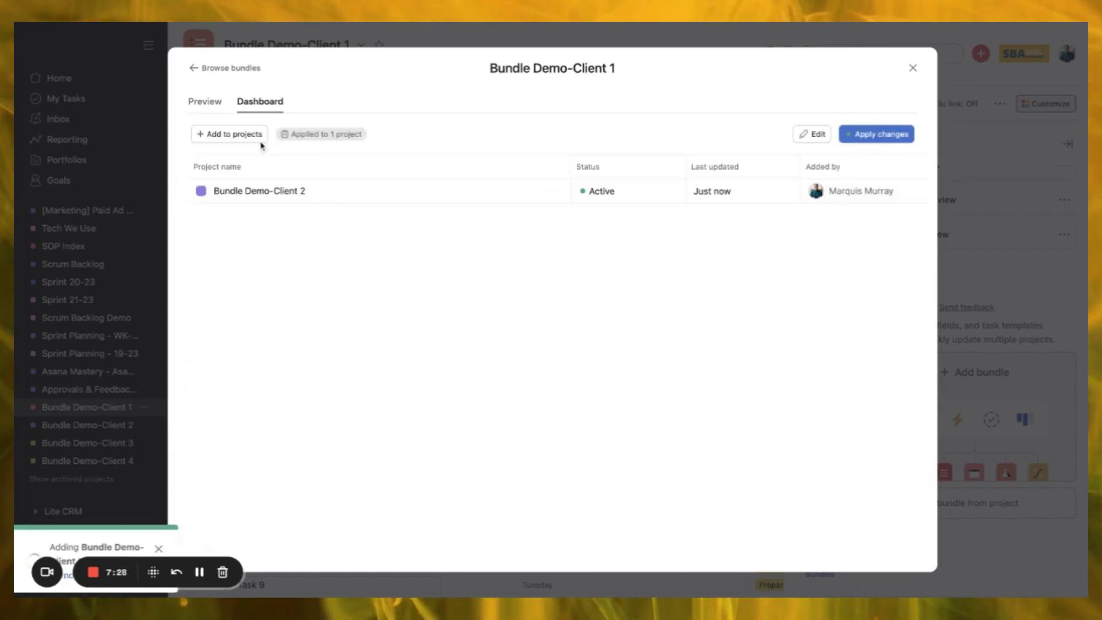
{"action": "left_click", "coordinate": [229, 134]}
{"action": "left_click", "coordinate": [327, 276]}
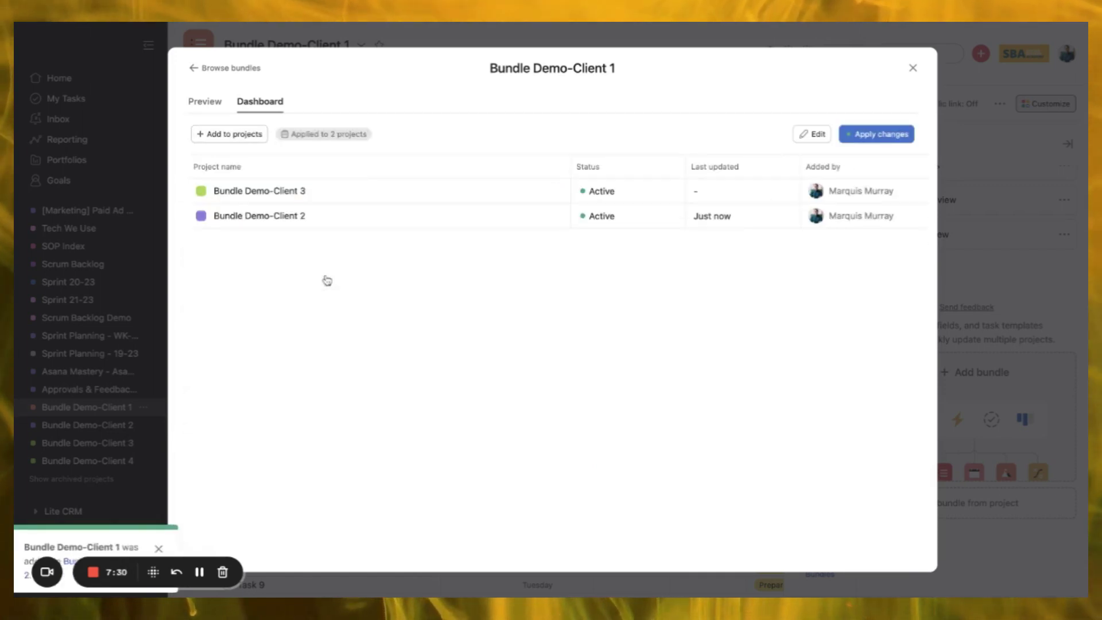
{"action": "left_click", "coordinate": [225, 136]}
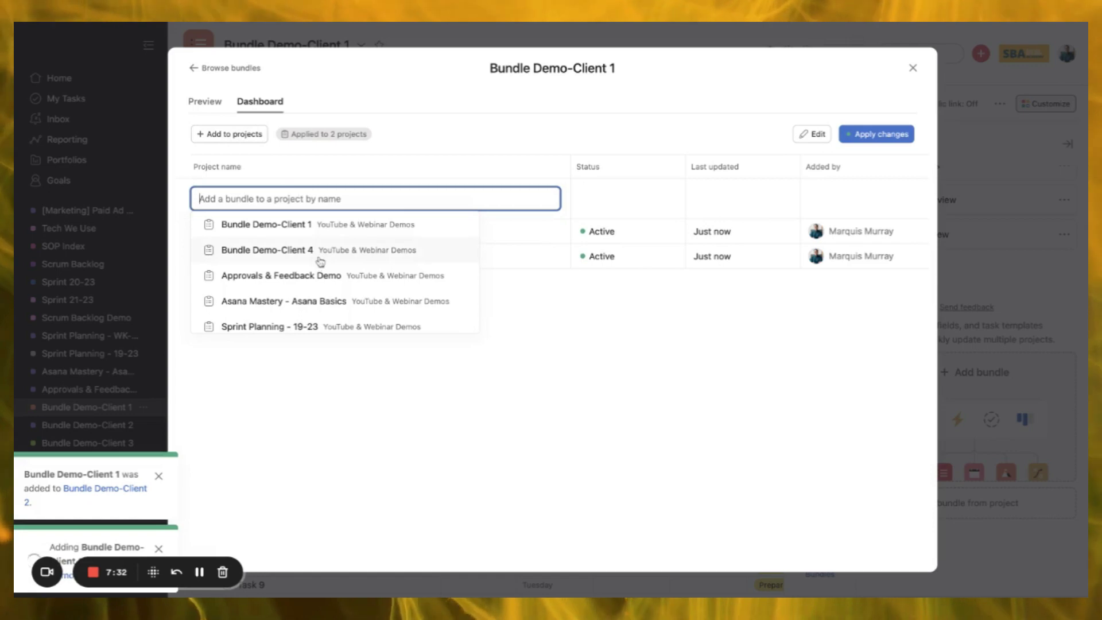
{"action": "left_click", "coordinate": [320, 256]}
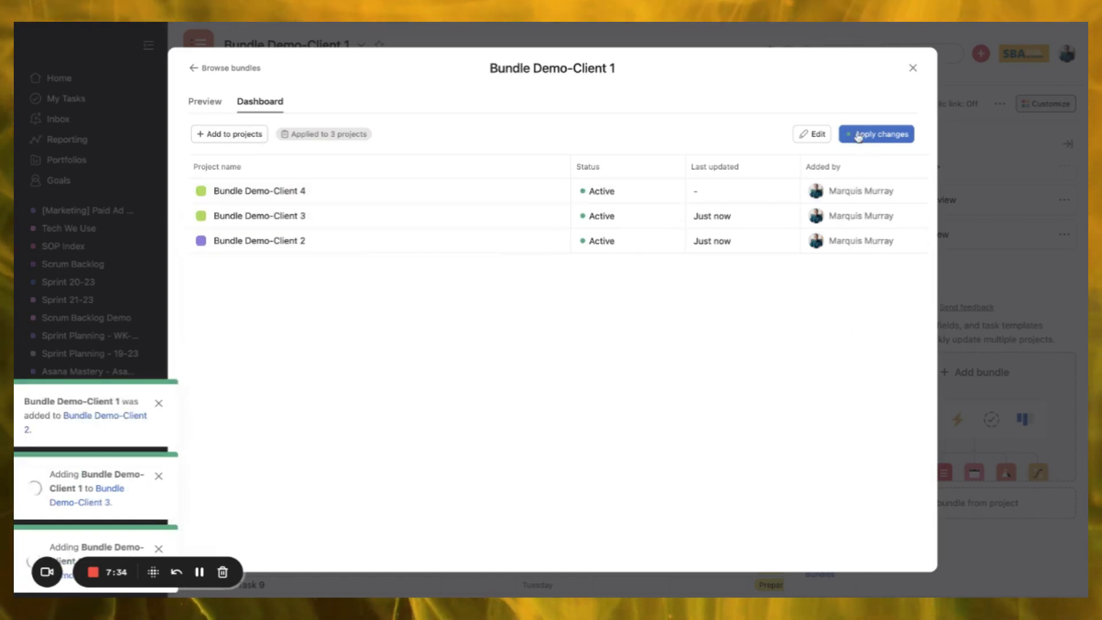
Apply the bundle changes to all three projects, confirm, and close the bundle window
{"action": "left_click", "coordinate": [858, 136]}
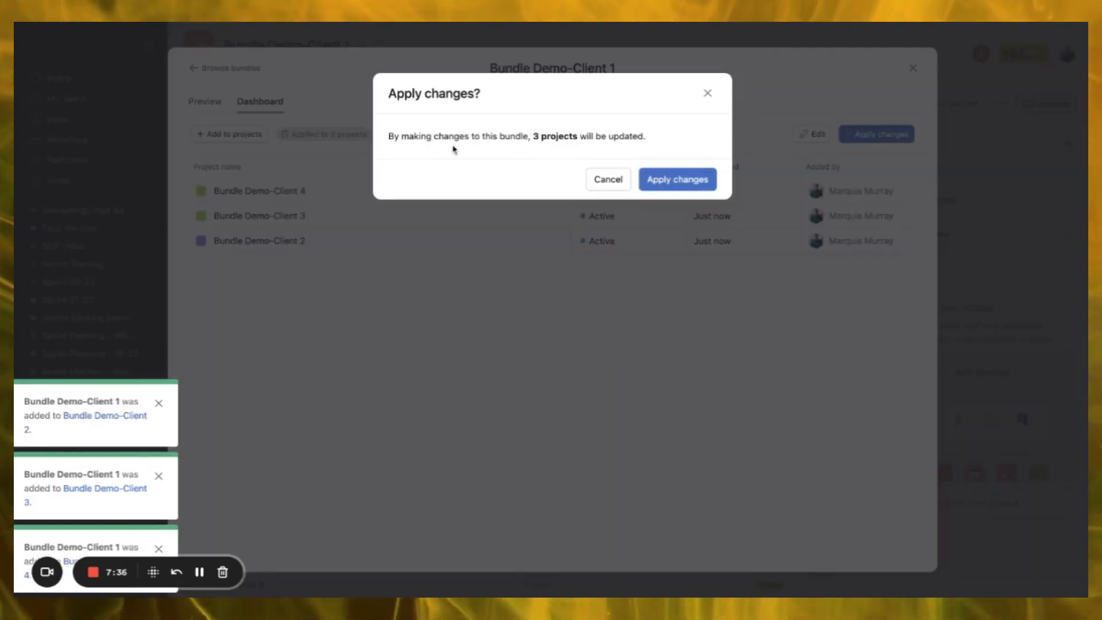
{"action": "left_click", "coordinate": [674, 177]}
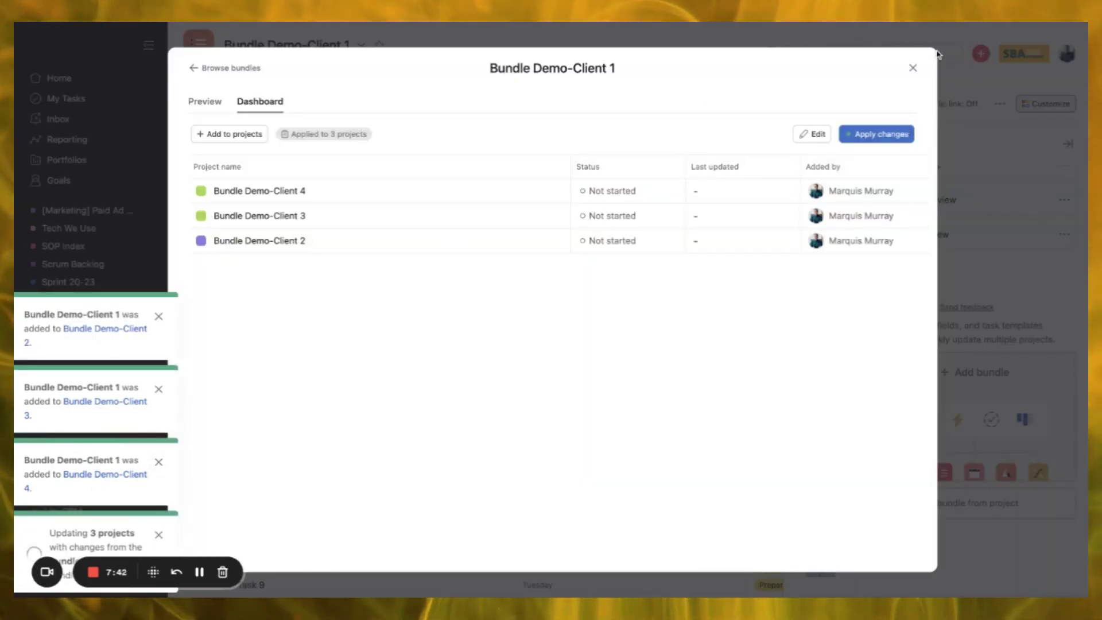
{"action": "key", "text": "Escape"}
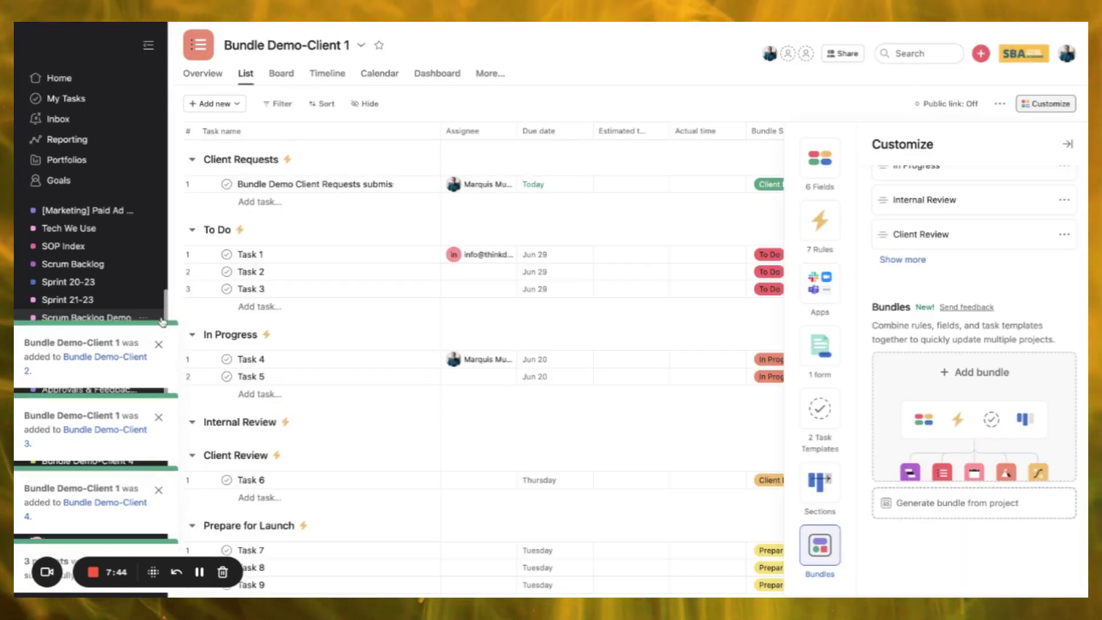
Go to the Bundle Demo-Client 2 project, dismissing a notification on the way
{"action": "left_click", "coordinate": [104, 317]}
{"action": "scroll", "coordinate": [158, 349], "scroll_direction": "down", "scroll_amount": 3}
{"action": "left_click", "coordinate": [159, 420]}
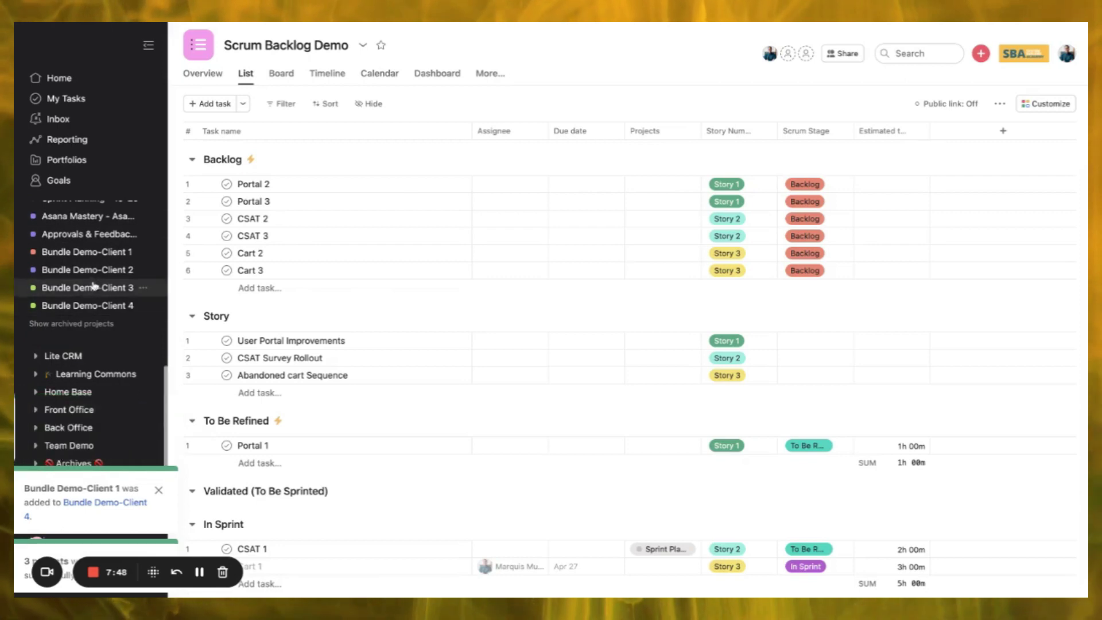
{"action": "left_click", "coordinate": [97, 269]}
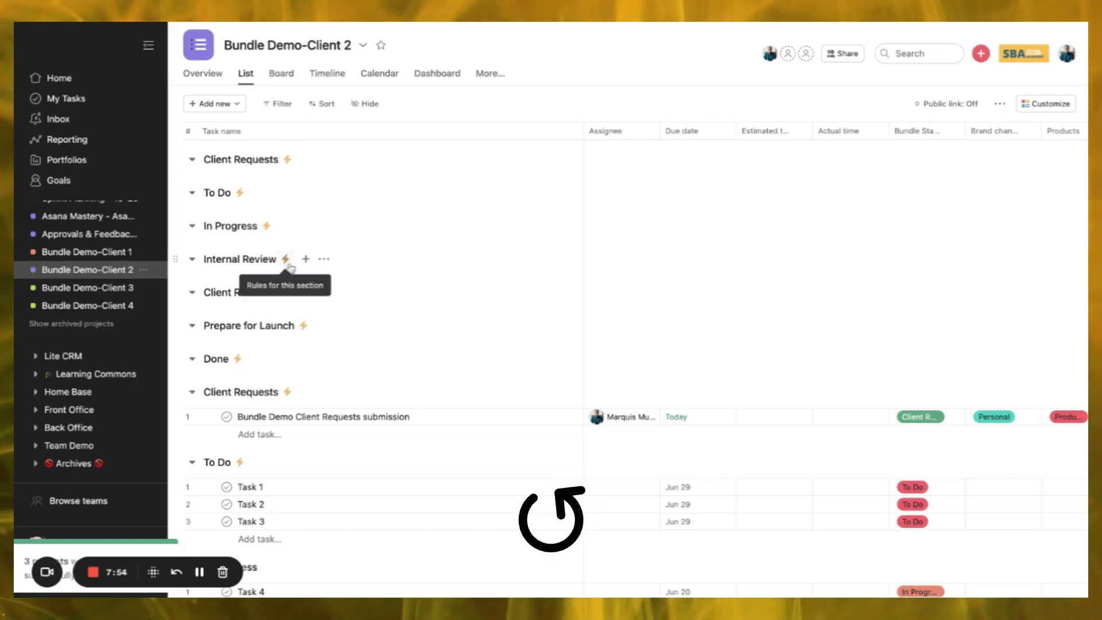
Review Client 2's task templates in its customization panel
{"action": "left_click", "coordinate": [1054, 104]}
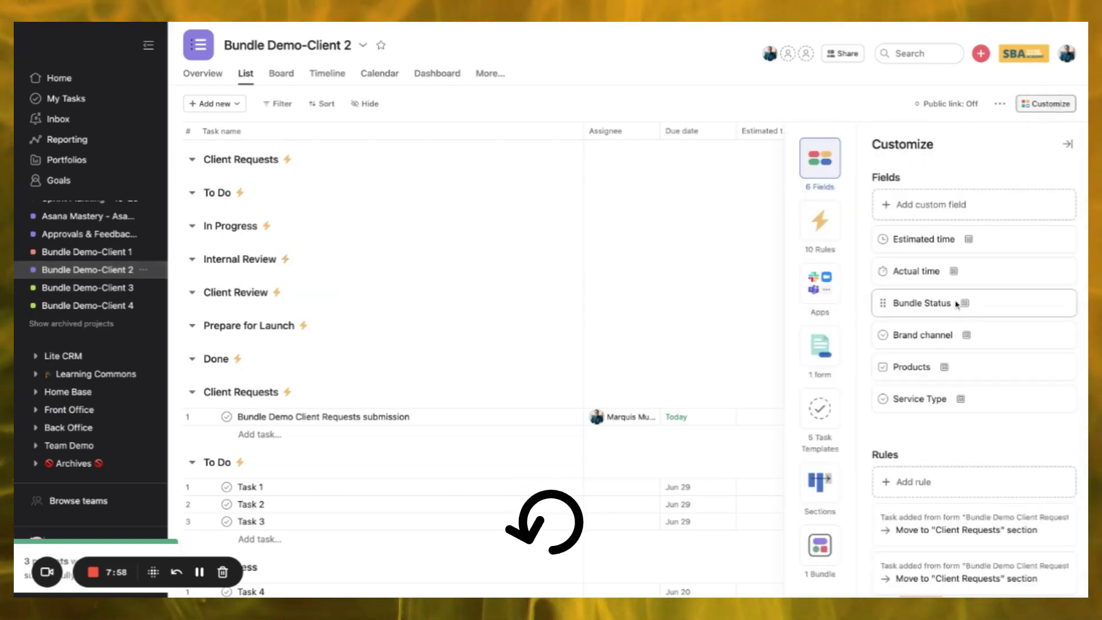
{"action": "left_click", "coordinate": [821, 414]}
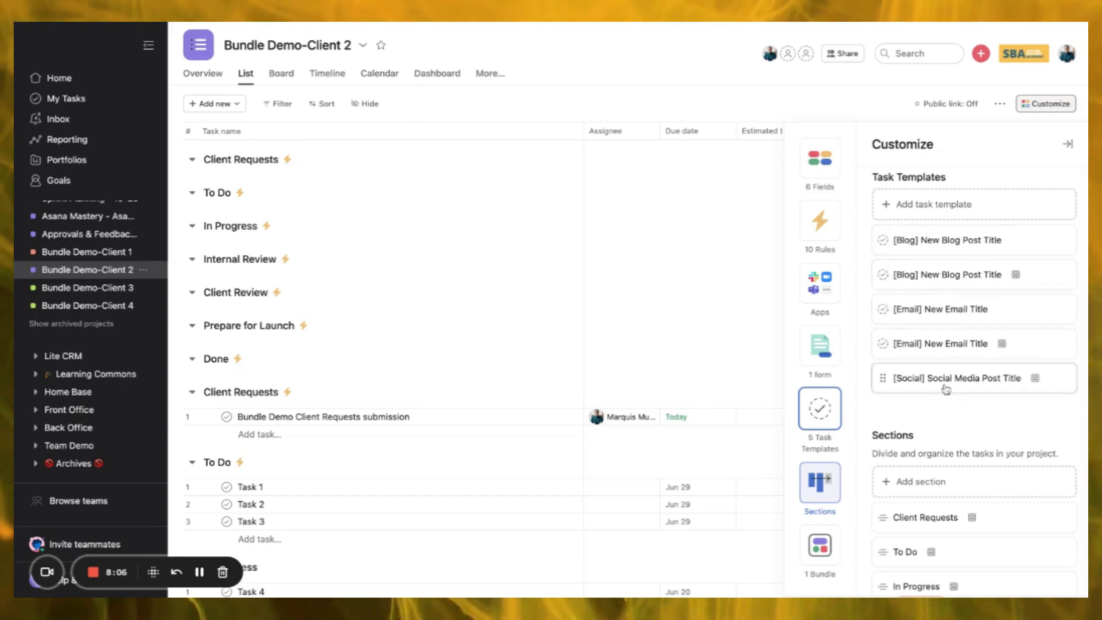
{"action": "scroll", "coordinate": [945, 389], "scroll_direction": "down", "scroll_amount": 5}
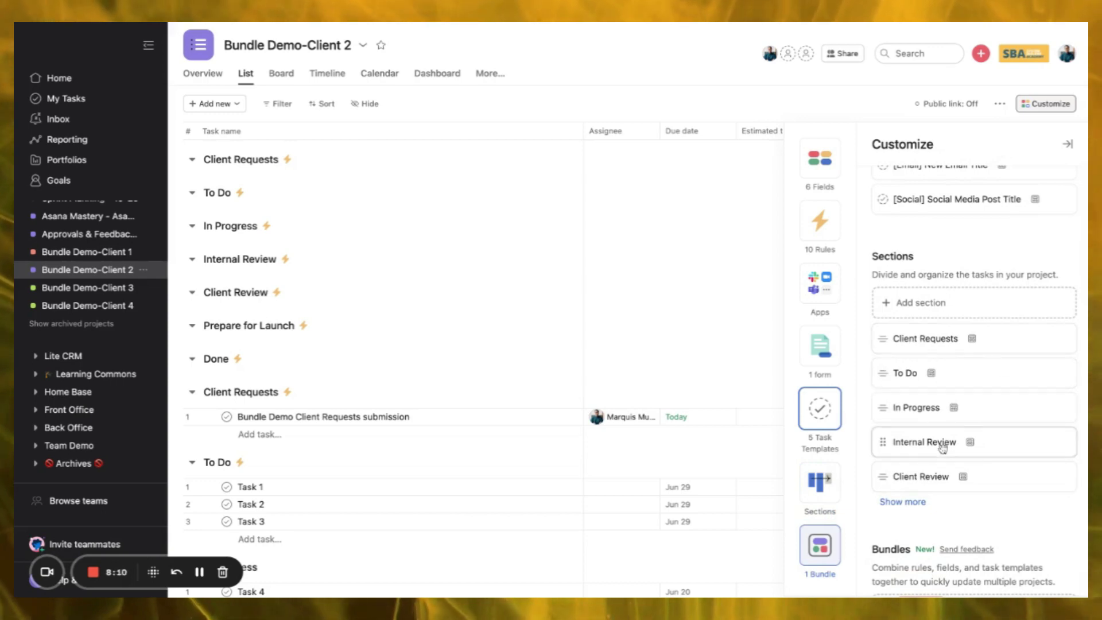
{"action": "scroll", "coordinate": [941, 446], "scroll_direction": "down", "scroll_amount": 3}
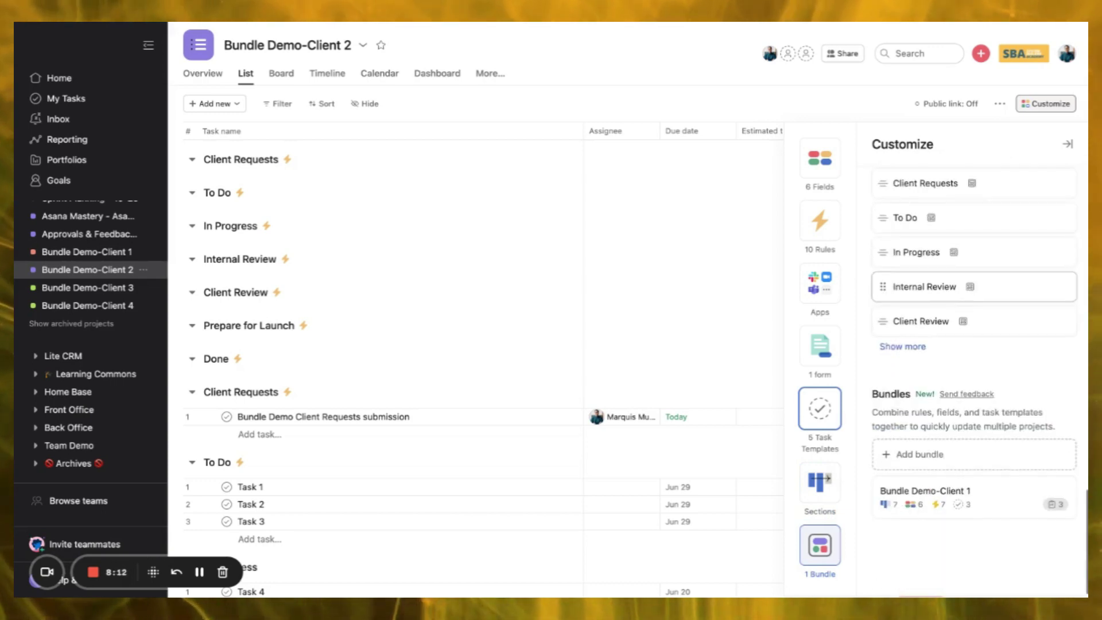
{"action": "left_click", "coordinate": [819, 408]}
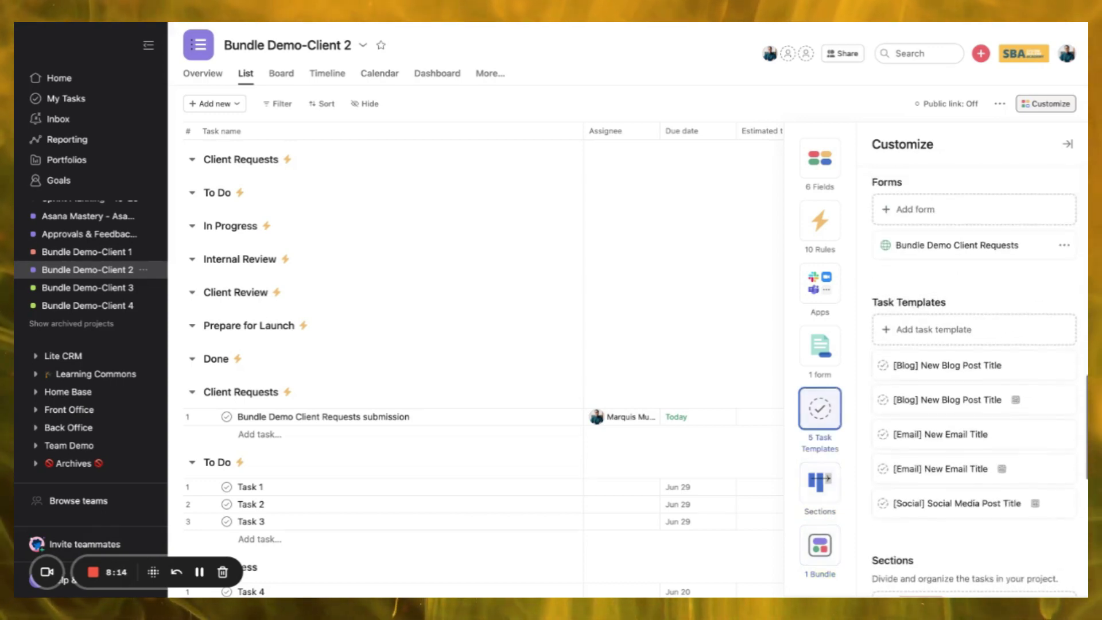
{"action": "scroll", "coordinate": [485, 367], "scroll_direction": "down", "scroll_amount": 6}
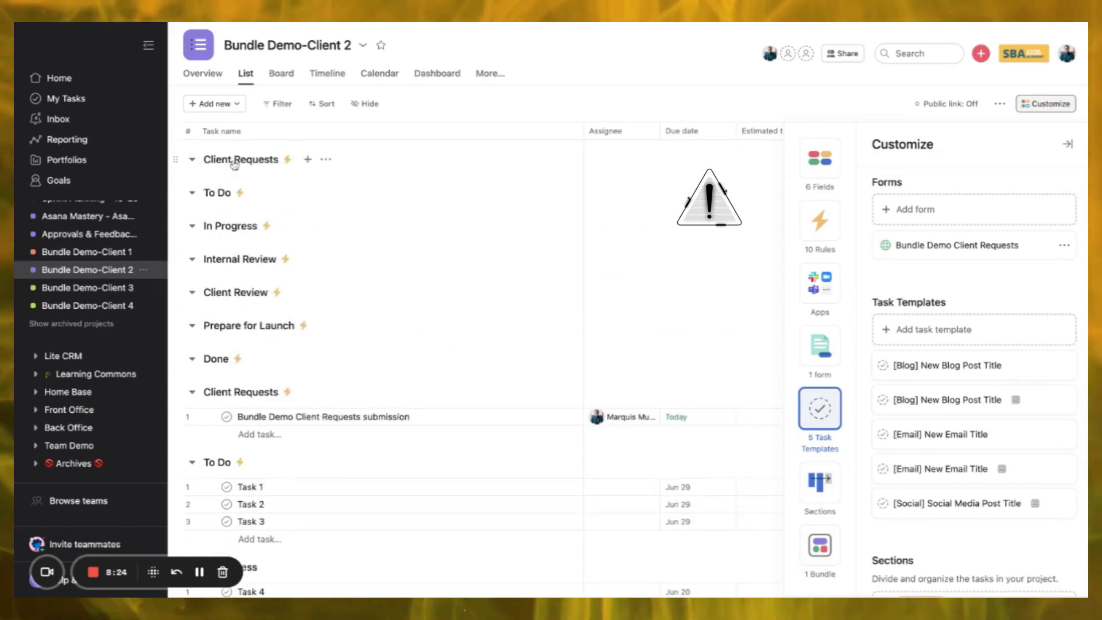
Open the Bundle Demo-Client 1 bundle details from Client 2's customization panel
{"action": "left_click", "coordinate": [325, 161]}
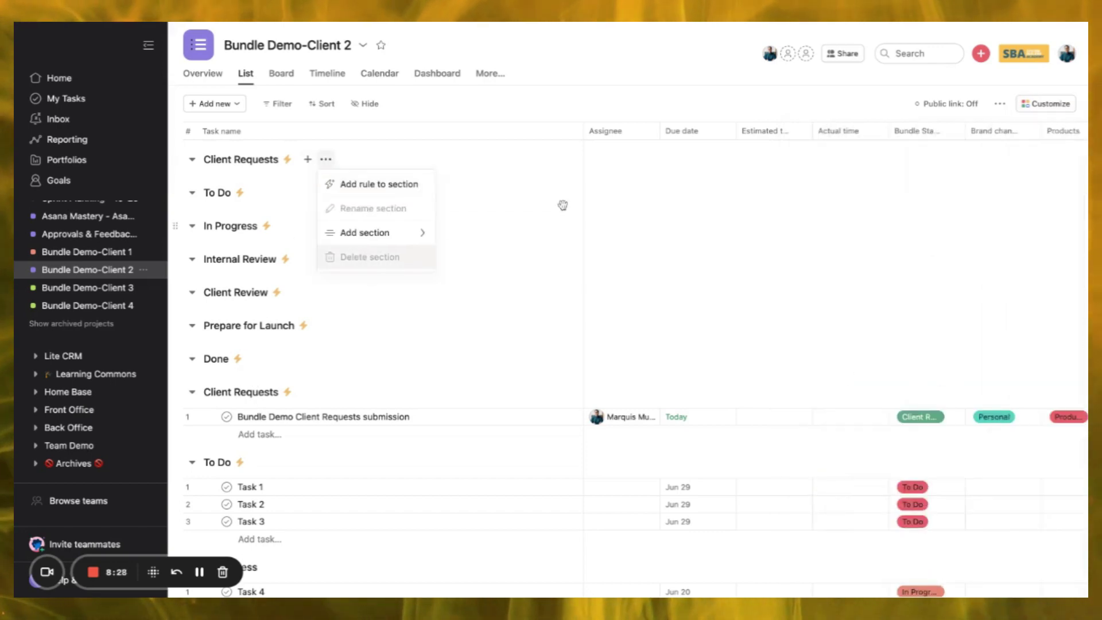
{"action": "left_click", "coordinate": [754, 216]}
{"action": "left_click", "coordinate": [1047, 109]}
{"action": "scroll", "coordinate": [971, 412], "scroll_direction": "down", "scroll_amount": 10}
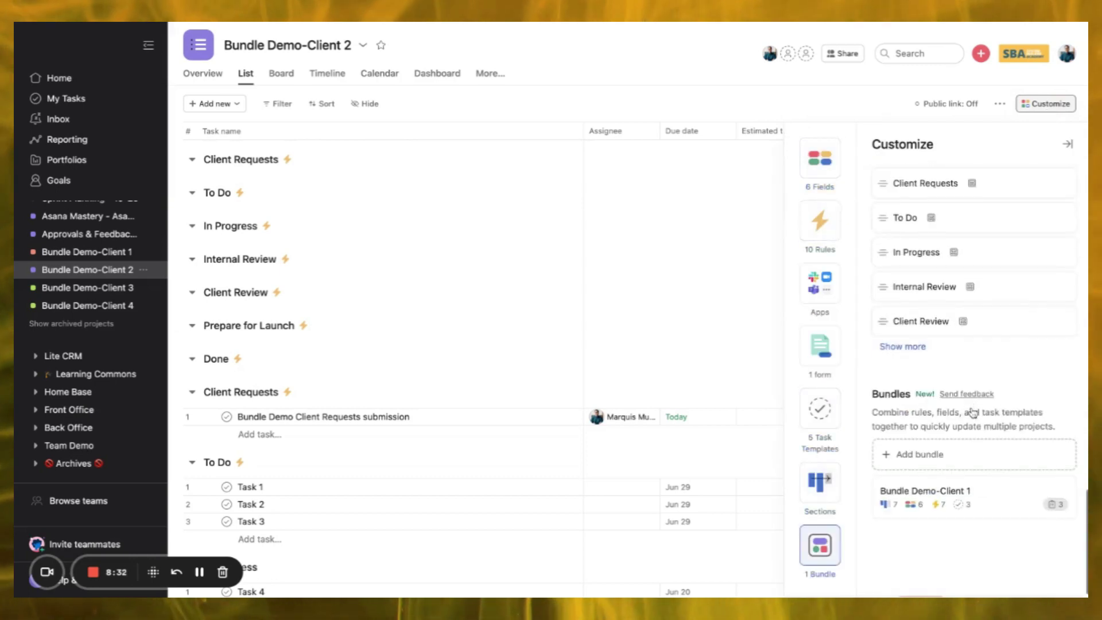
{"action": "left_click", "coordinate": [998, 497]}
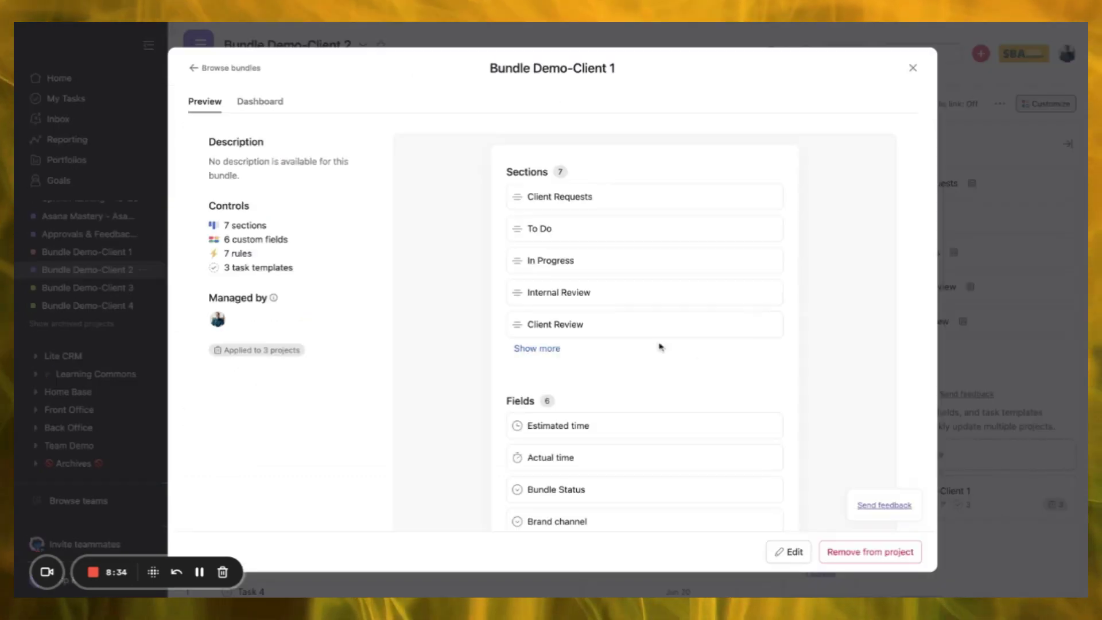
Remove the Bundle Demo-Client 1 bundle from Client 2 and confirm Remove bundle
{"action": "scroll", "coordinate": [666, 351], "scroll_direction": "down", "scroll_amount": 10}
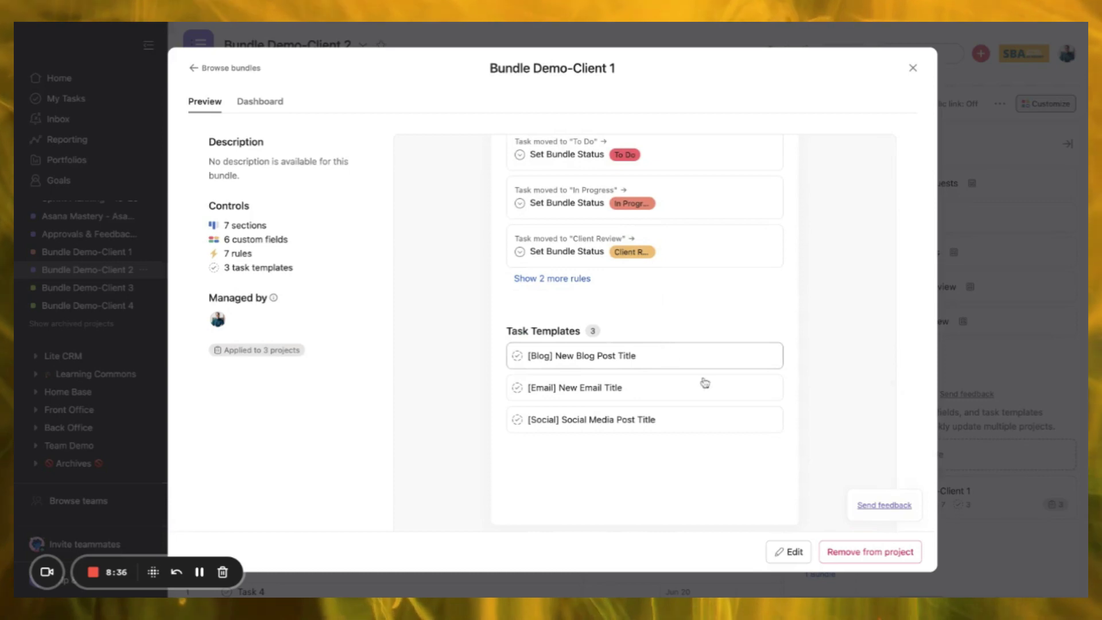
{"action": "left_click", "coordinate": [866, 552]}
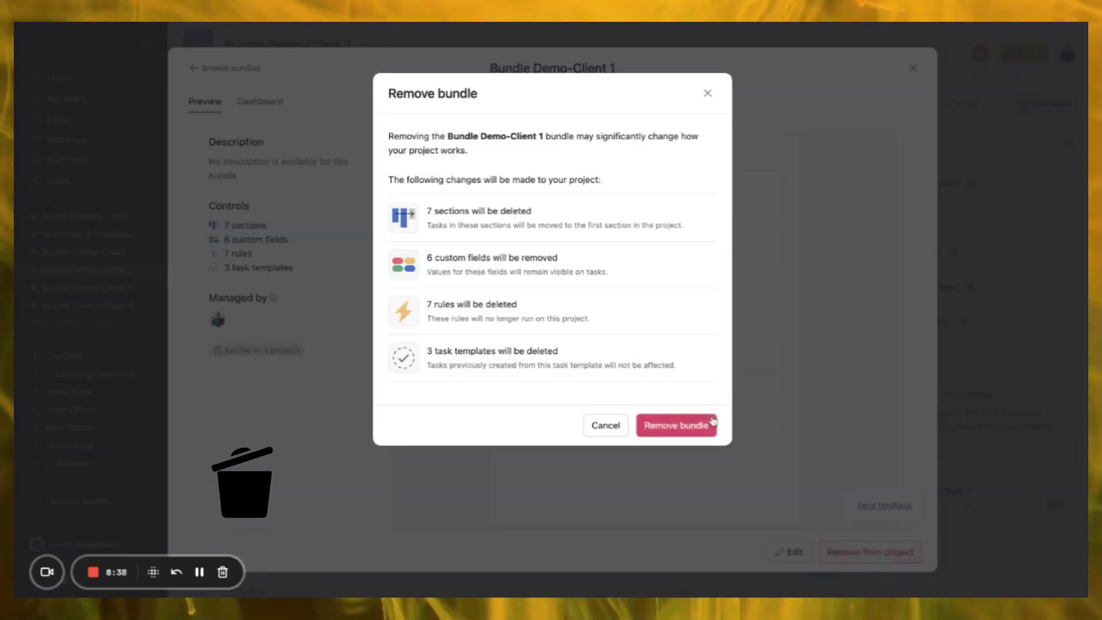
{"action": "left_click", "coordinate": [669, 426]}
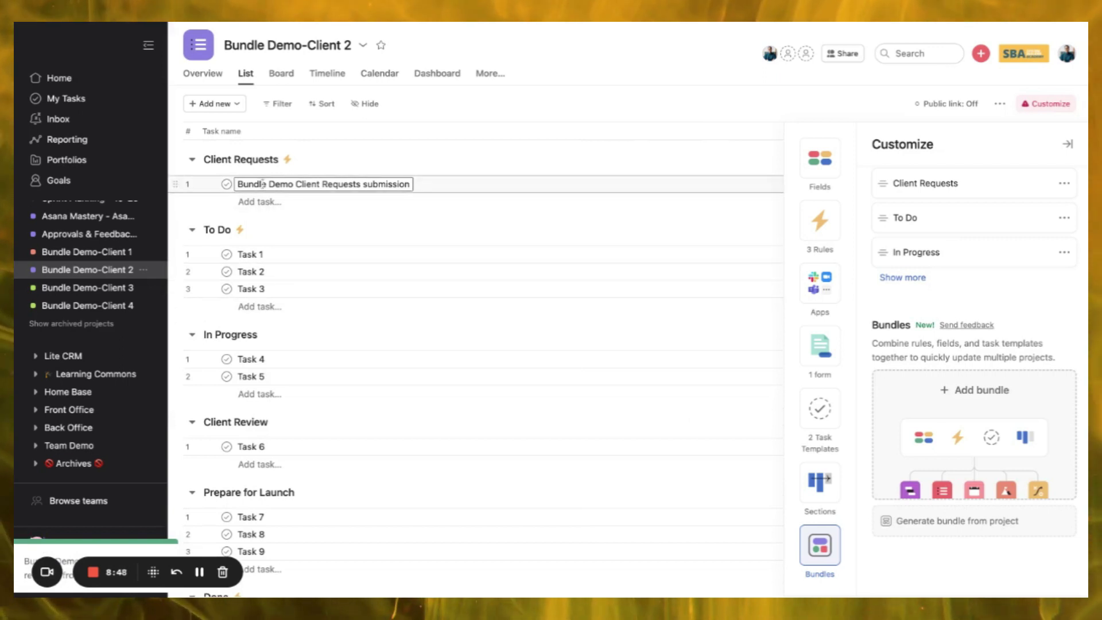
Narrow Client 2's Task name column, check its remaining fields and rules, then go to Client 1
{"action": "scroll", "coordinate": [242, 279], "scroll_direction": "down", "scroll_amount": 2}
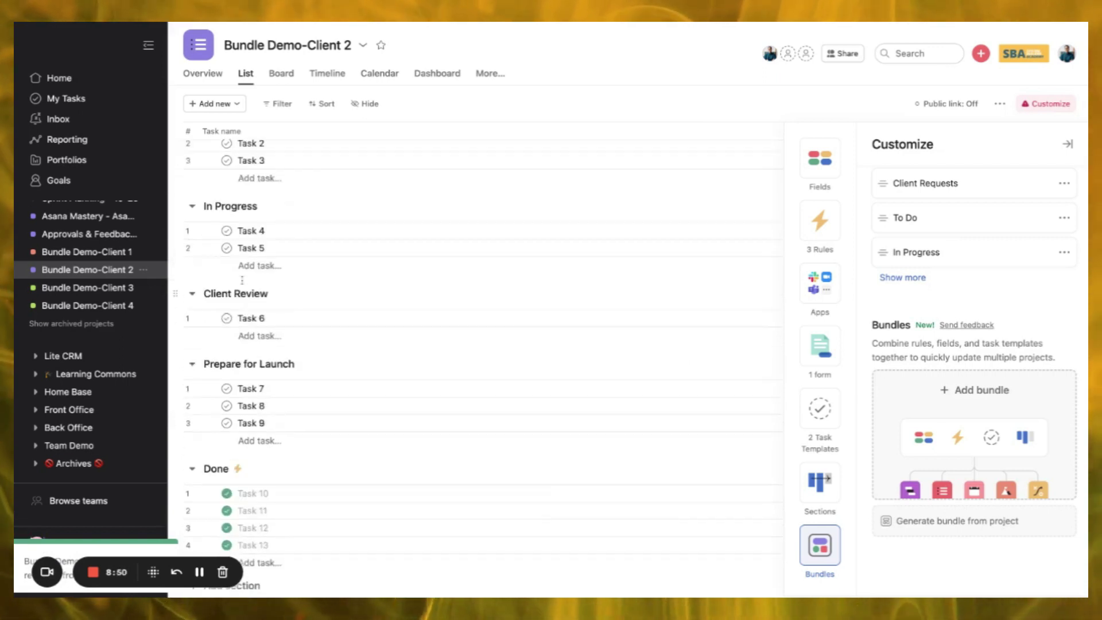
{"action": "scroll", "coordinate": [241, 279], "scroll_direction": "up", "scroll_amount": 2}
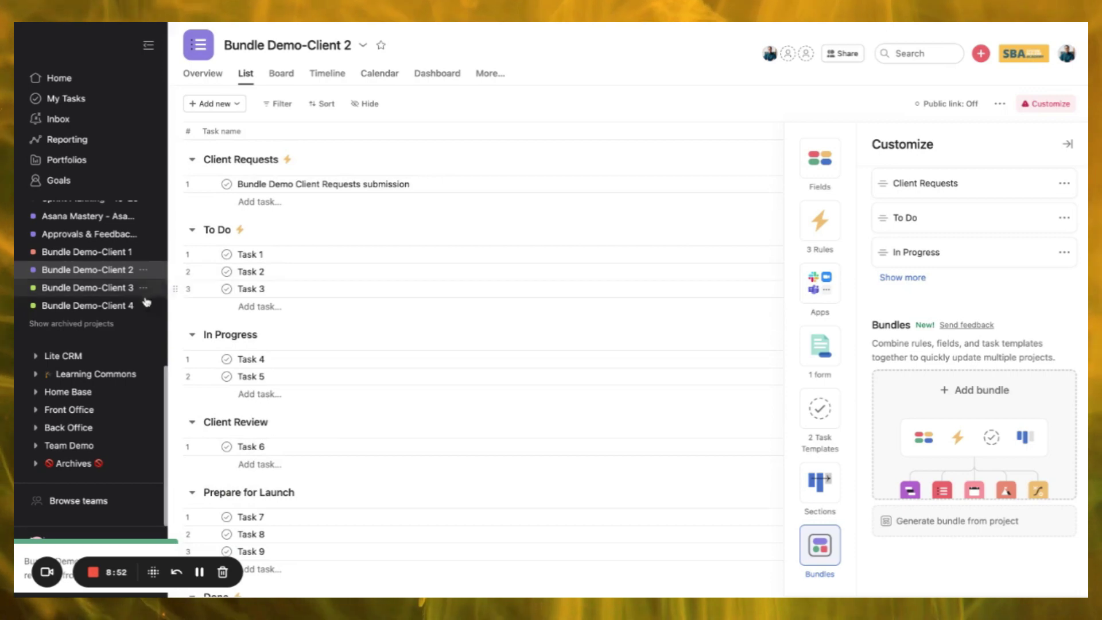
{"action": "left_click", "coordinate": [95, 254]}
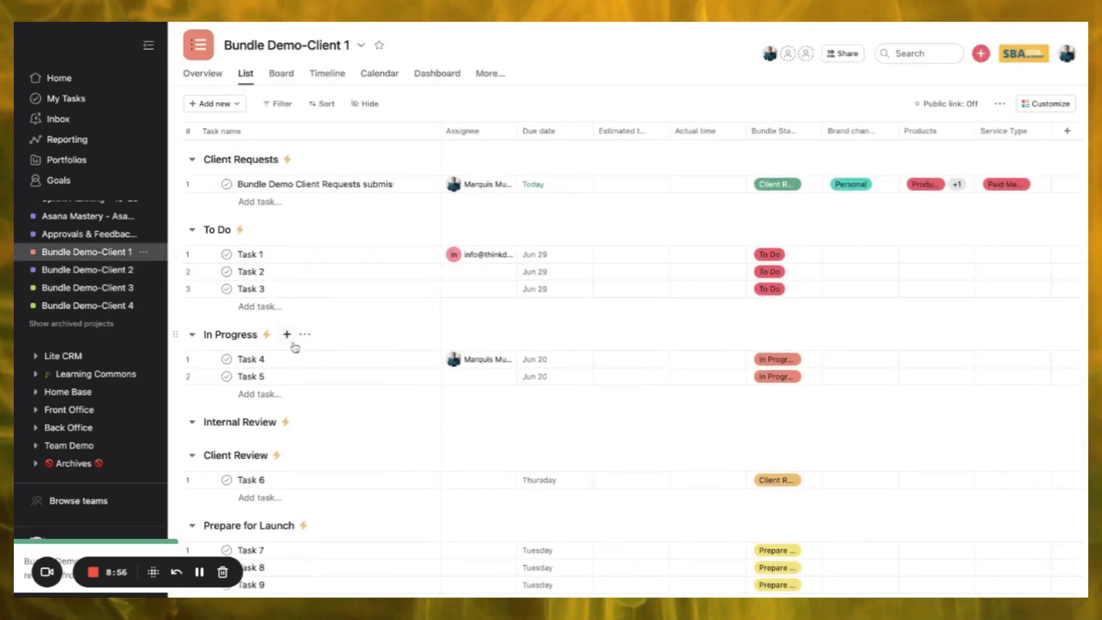
{"action": "left_click", "coordinate": [114, 271]}
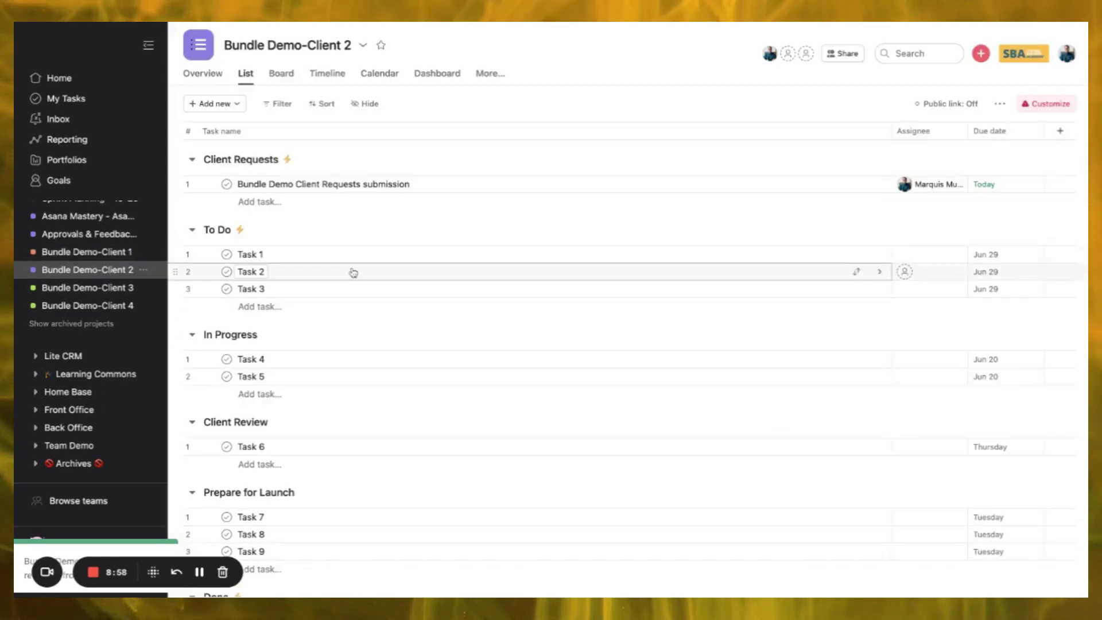
{"action": "scroll", "coordinate": [353, 271], "scroll_direction": "down", "scroll_amount": 3}
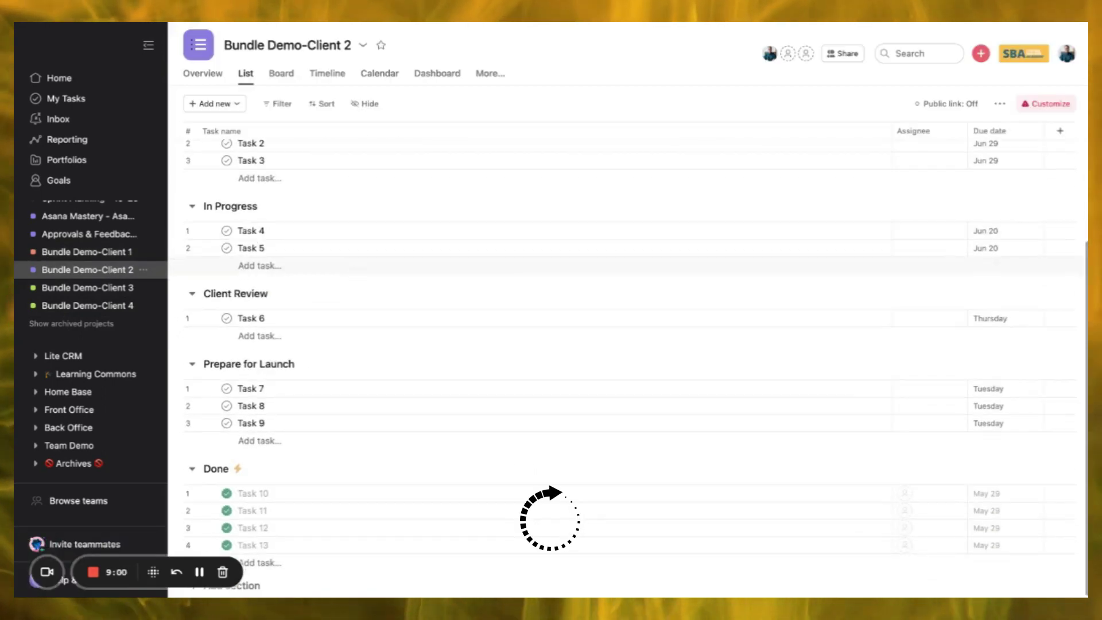
{"action": "left_click_drag", "start_coordinate": [885, 128], "coordinate": [530, 128]}
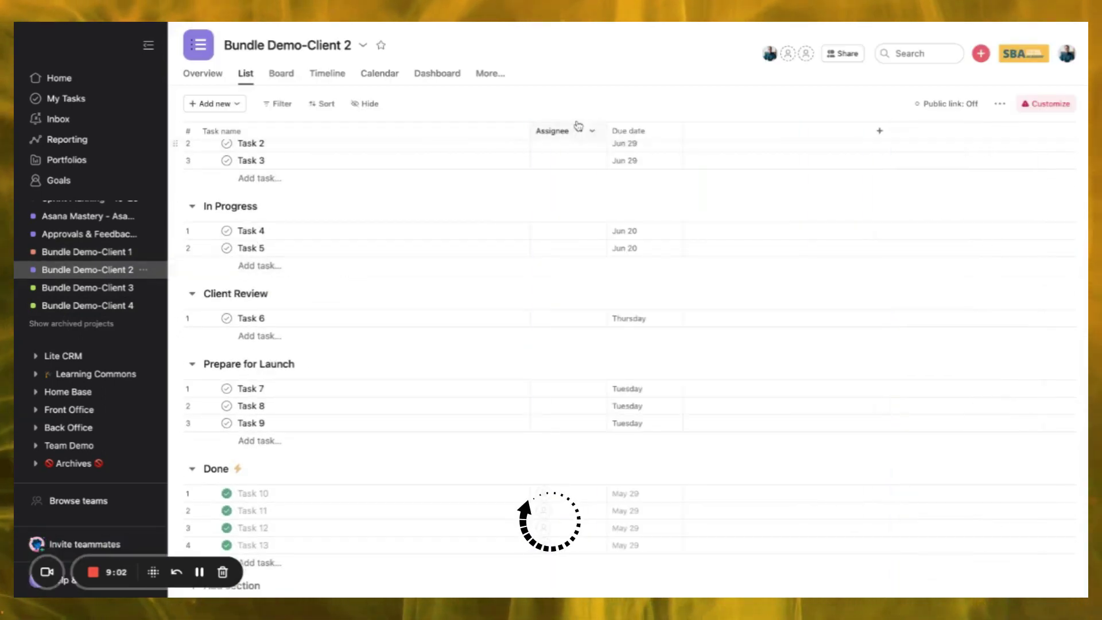
{"action": "left_click", "coordinate": [1050, 104]}
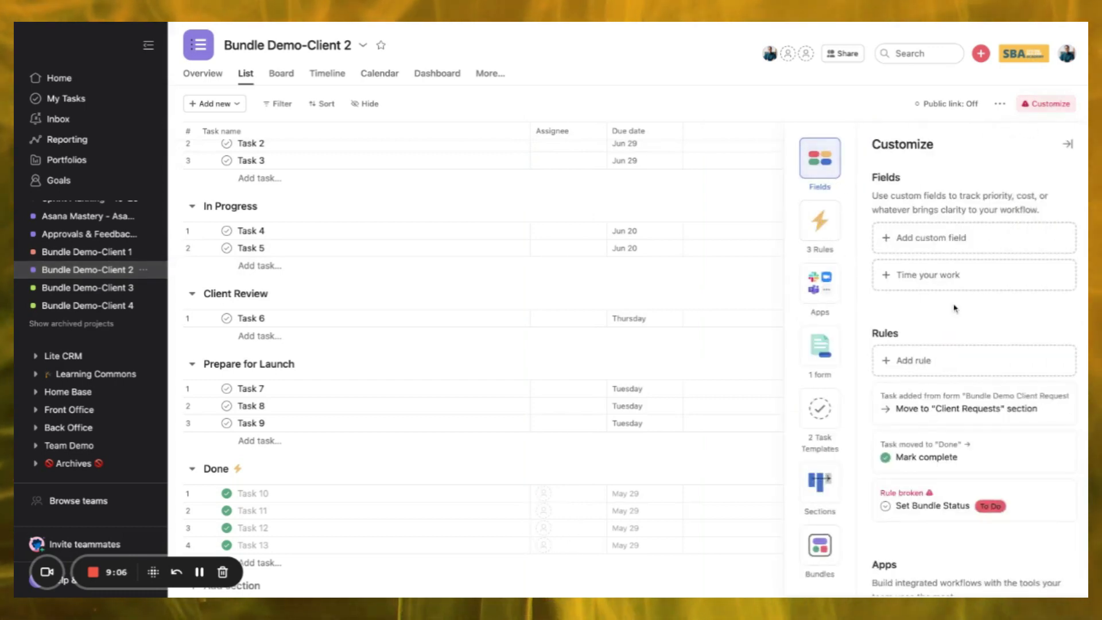
{"action": "left_click", "coordinate": [80, 254]}
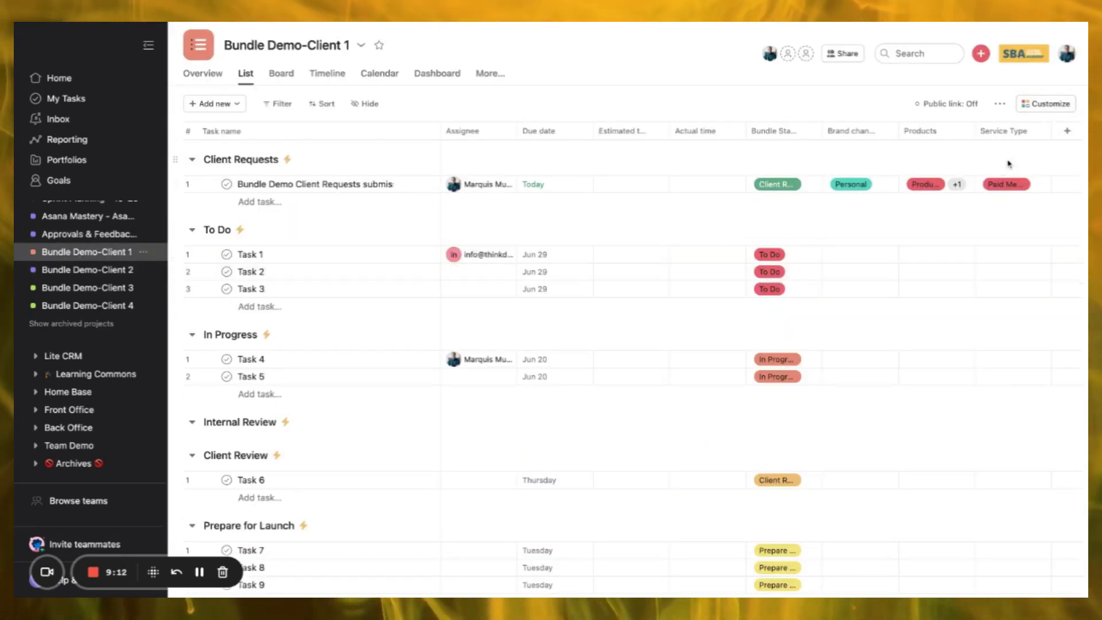
From Client 1's customization panel, open the Bundles gallery via Add bundle
{"action": "left_click", "coordinate": [1045, 104]}
{"action": "scroll", "coordinate": [963, 386], "scroll_direction": "down", "scroll_amount": 10}
{"action": "scroll", "coordinate": [963, 386], "scroll_direction": "down", "scroll_amount": 4}
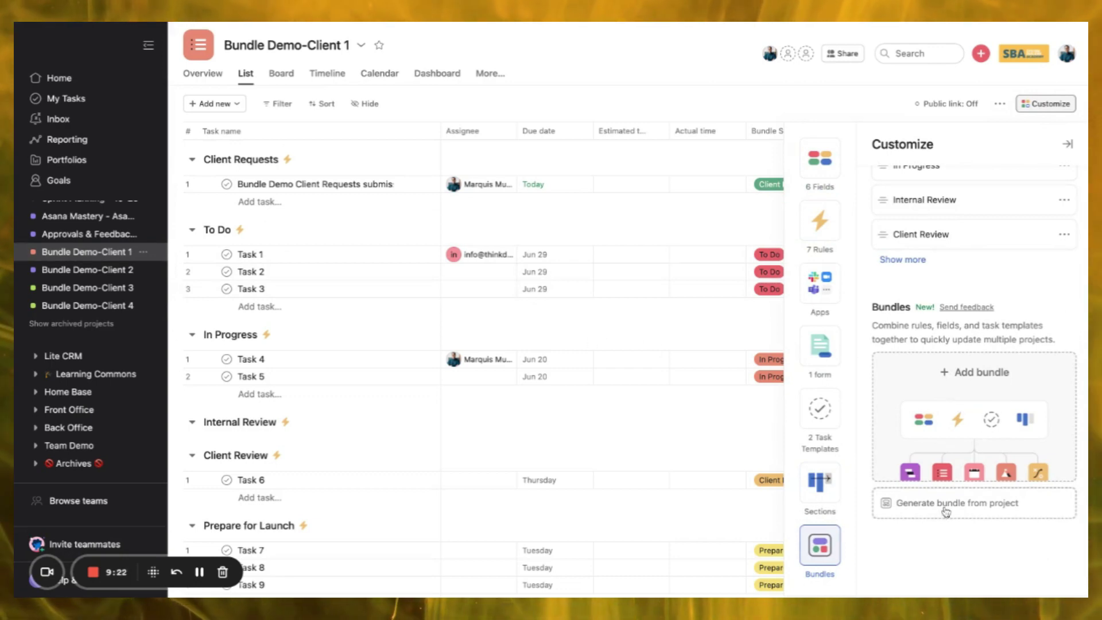
{"action": "left_click", "coordinate": [980, 460]}
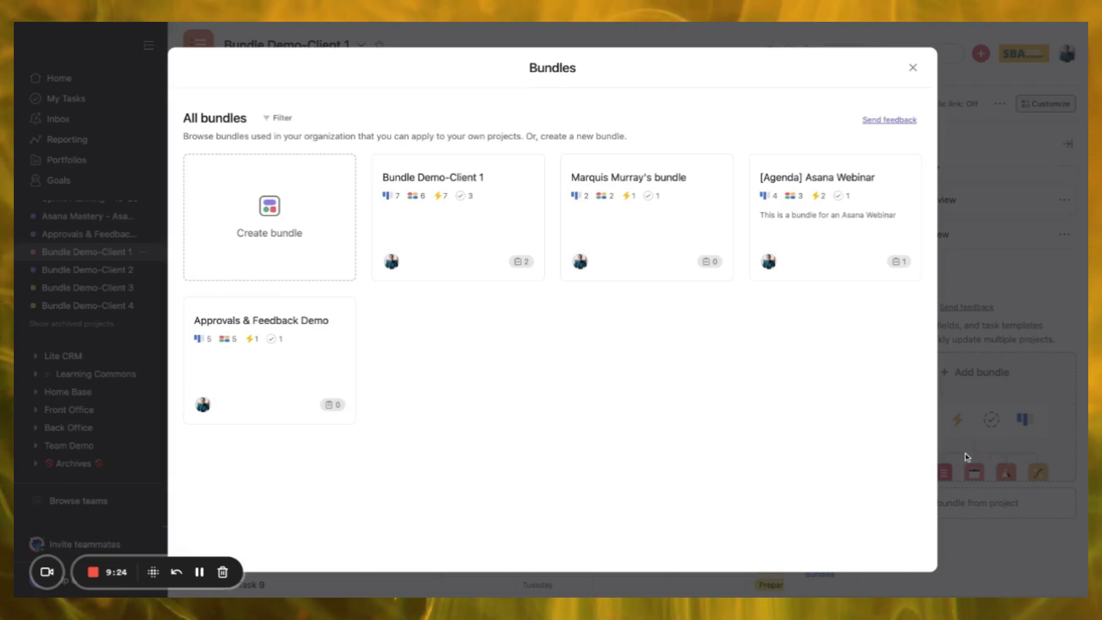
Edit the Bundle Demo-Client 1 bundle and delete its Client Requests and To Do sections
{"action": "left_click", "coordinate": [468, 234]}
{"action": "left_click", "coordinate": [833, 550]}
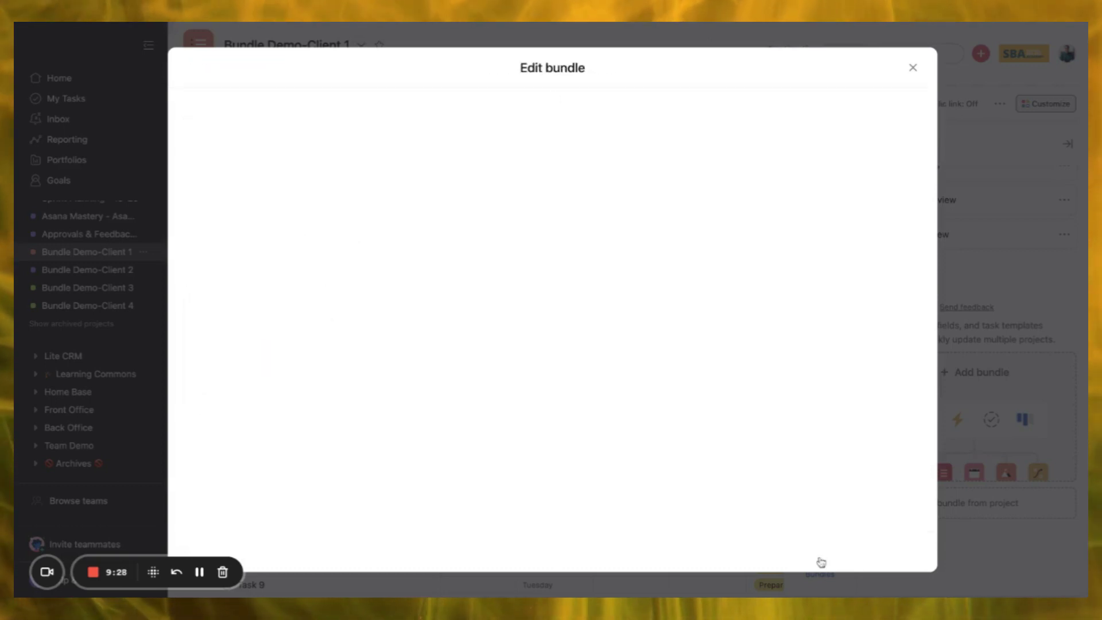
{"action": "scroll", "coordinate": [589, 319], "scroll_direction": "down", "scroll_amount": 3}
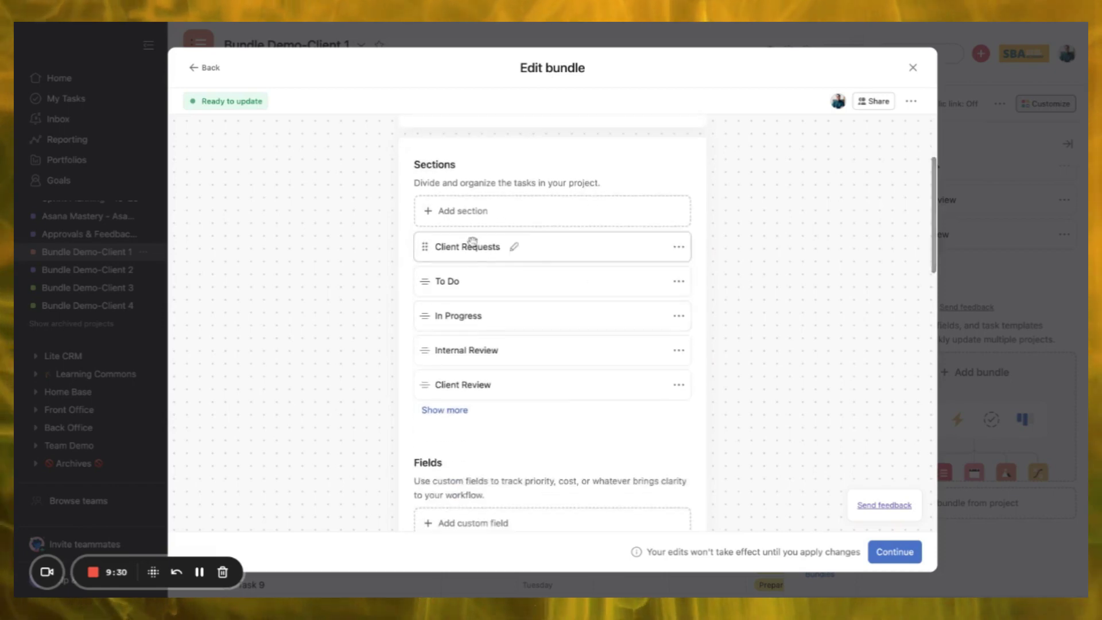
{"action": "left_click", "coordinate": [679, 247]}
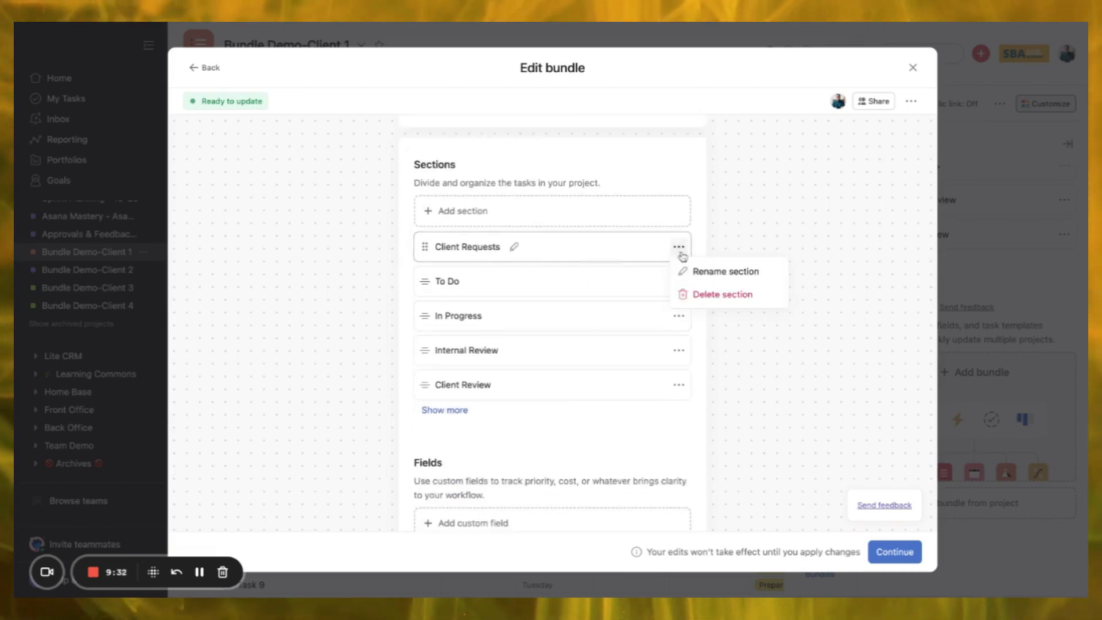
{"action": "left_click", "coordinate": [715, 296]}
{"action": "left_click", "coordinate": [683, 194]}
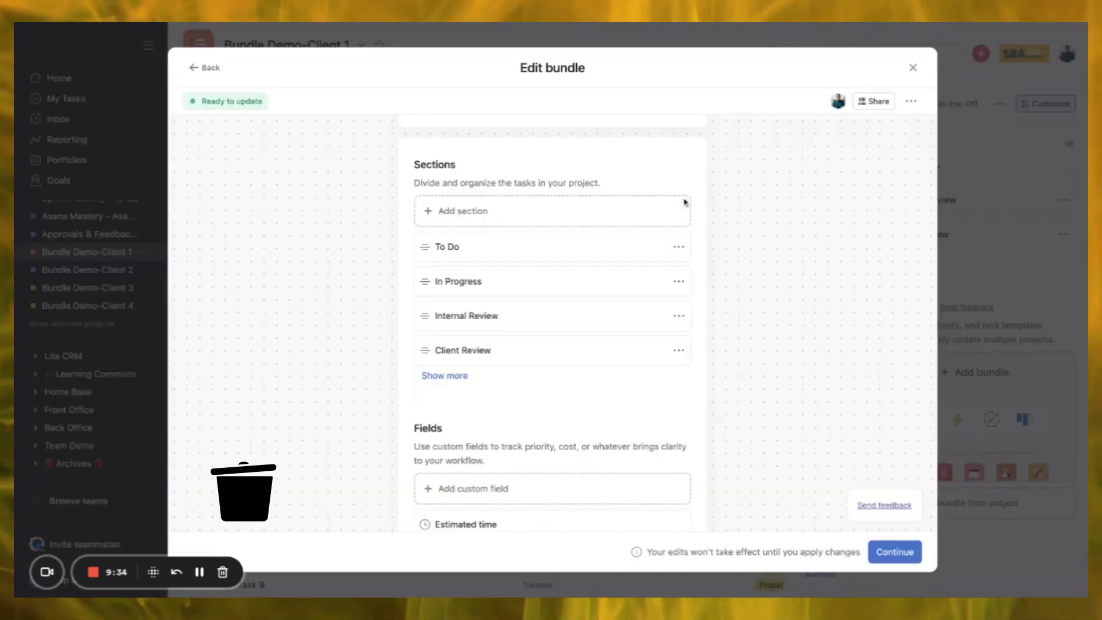
{"action": "left_click", "coordinate": [679, 247]}
{"action": "left_click", "coordinate": [699, 295]}
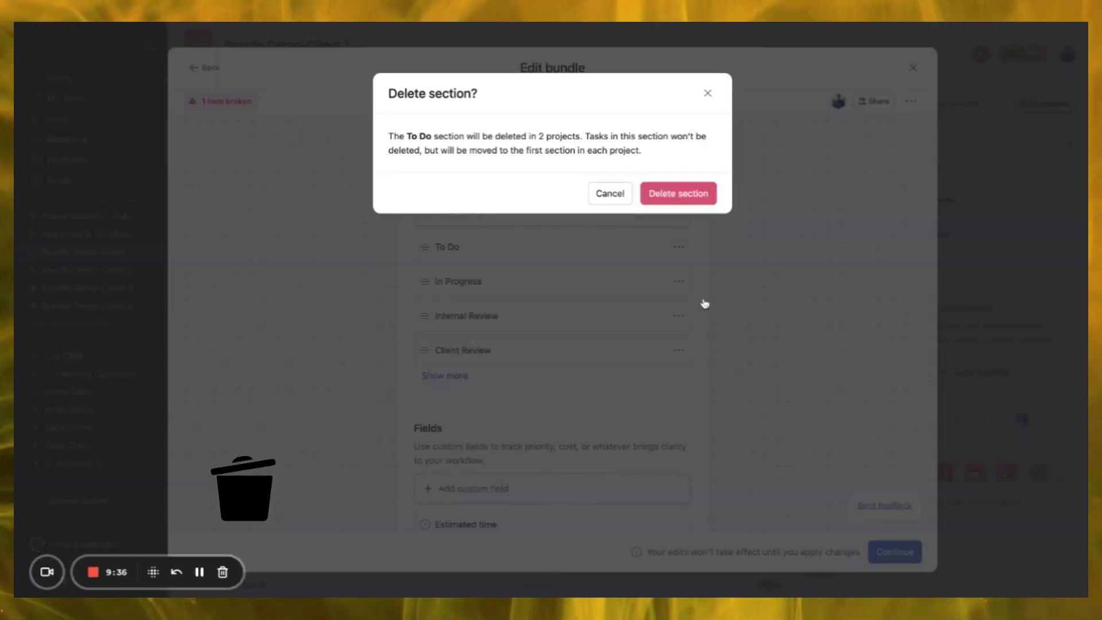
{"action": "left_click", "coordinate": [681, 193]}
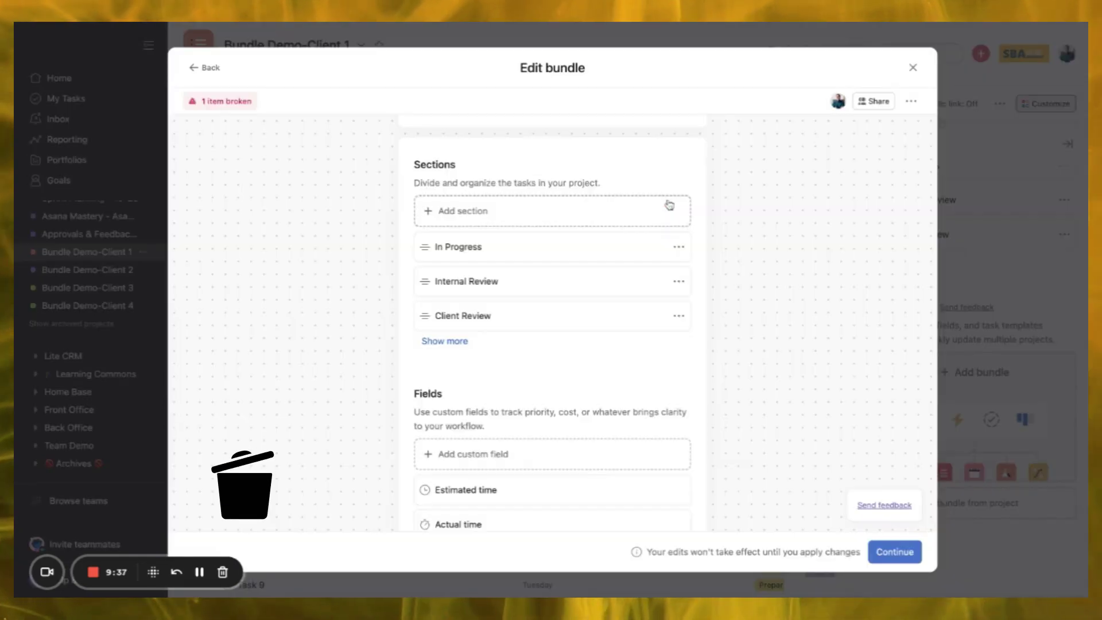
Delete the In Progress and Client Review sections and reveal the remaining sections
{"action": "left_click", "coordinate": [679, 246]}
{"action": "left_click", "coordinate": [699, 296]}
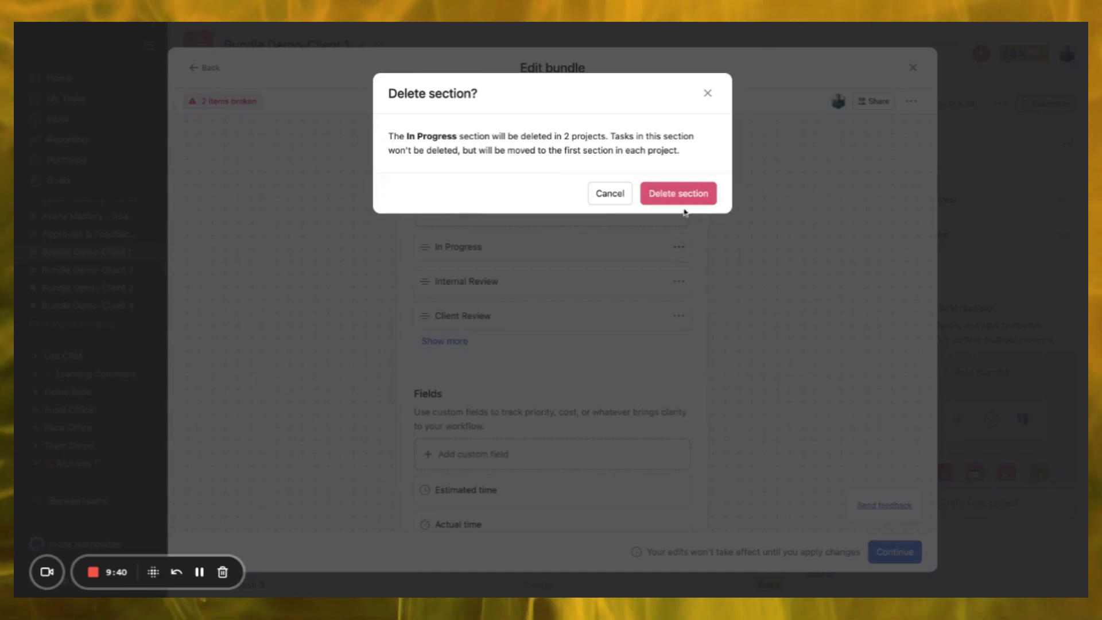
{"action": "left_click", "coordinate": [672, 195]}
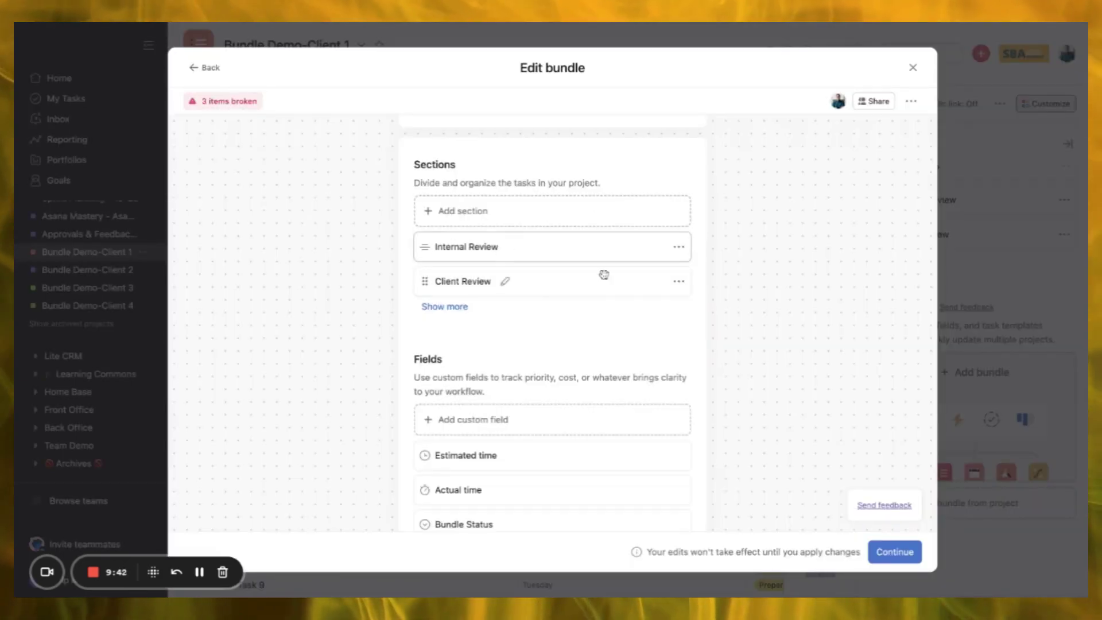
{"action": "left_click", "coordinate": [679, 281]}
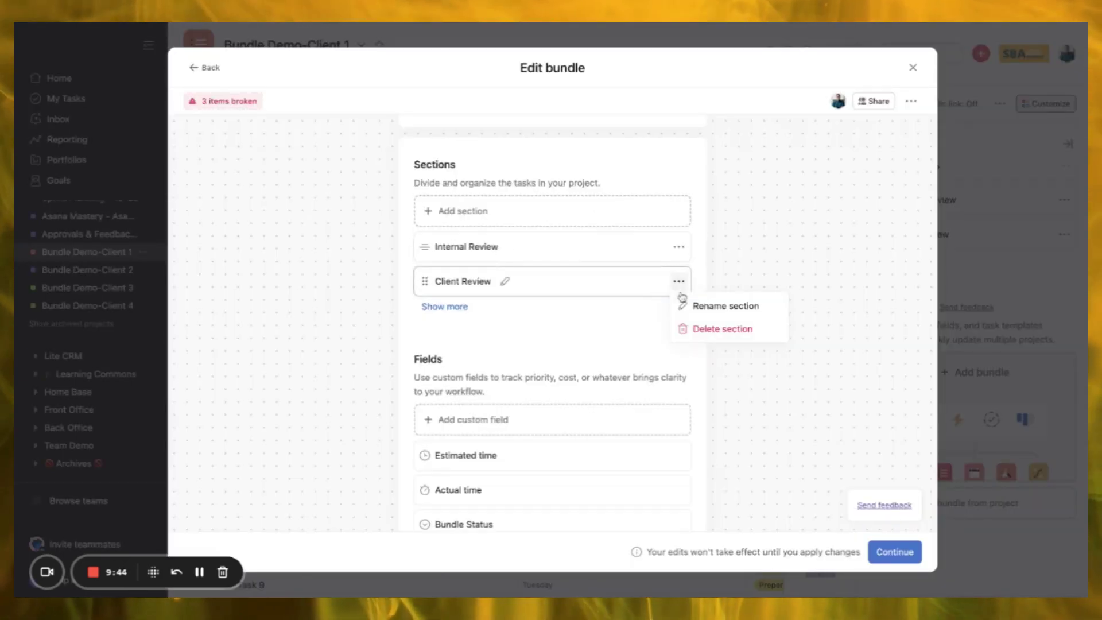
{"action": "left_click", "coordinate": [704, 328]}
{"action": "left_click", "coordinate": [704, 195]}
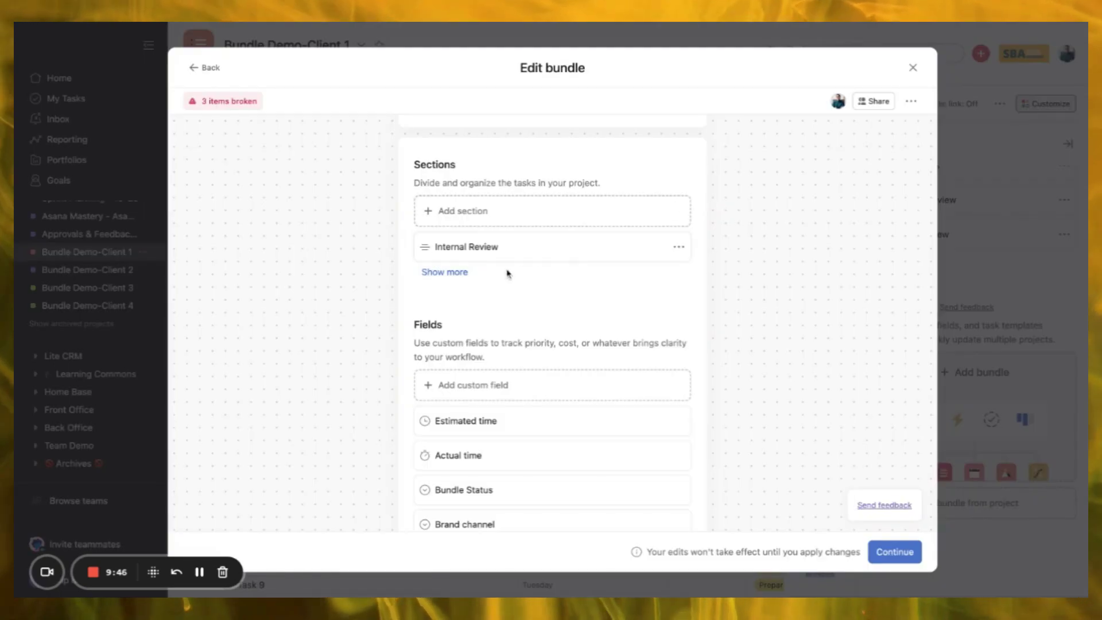
{"action": "left_click", "coordinate": [445, 273]}
Inspect the broken To Do status rule without changes and reveal the remaining rules
{"action": "scroll", "coordinate": [622, 296], "scroll_direction": "down", "scroll_amount": 3}
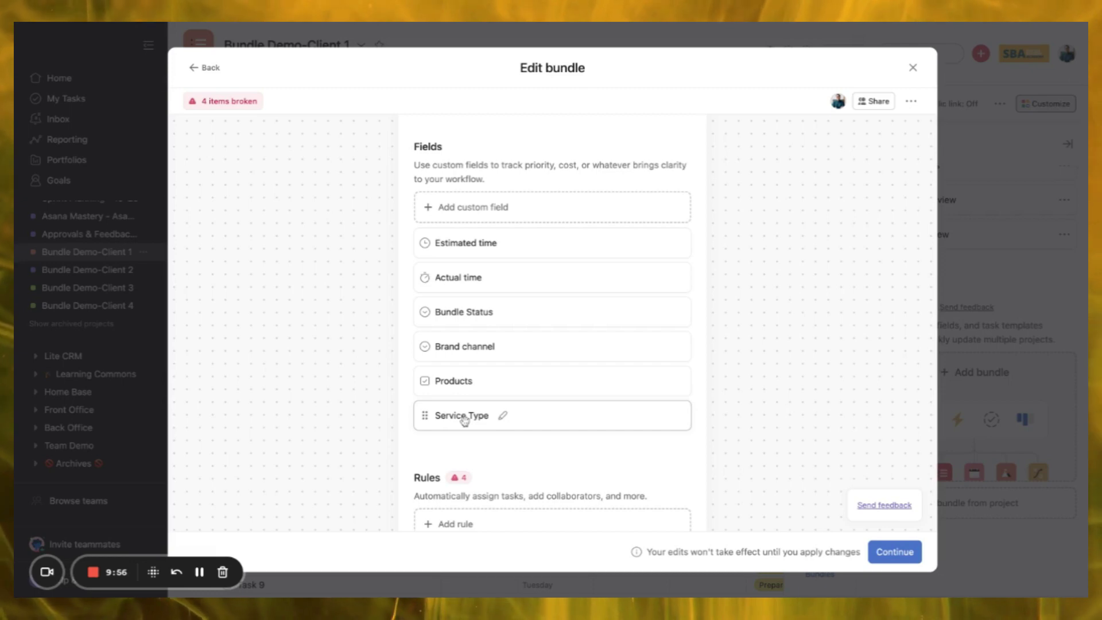
{"action": "scroll", "coordinate": [464, 420], "scroll_direction": "down", "scroll_amount": 5}
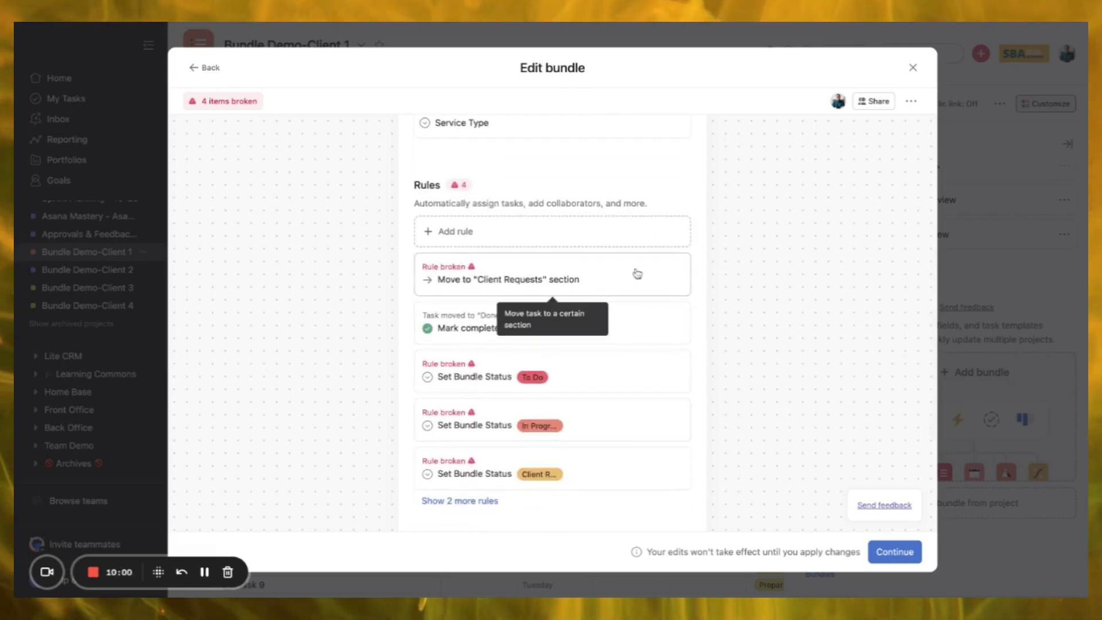
{"action": "left_click", "coordinate": [622, 379]}
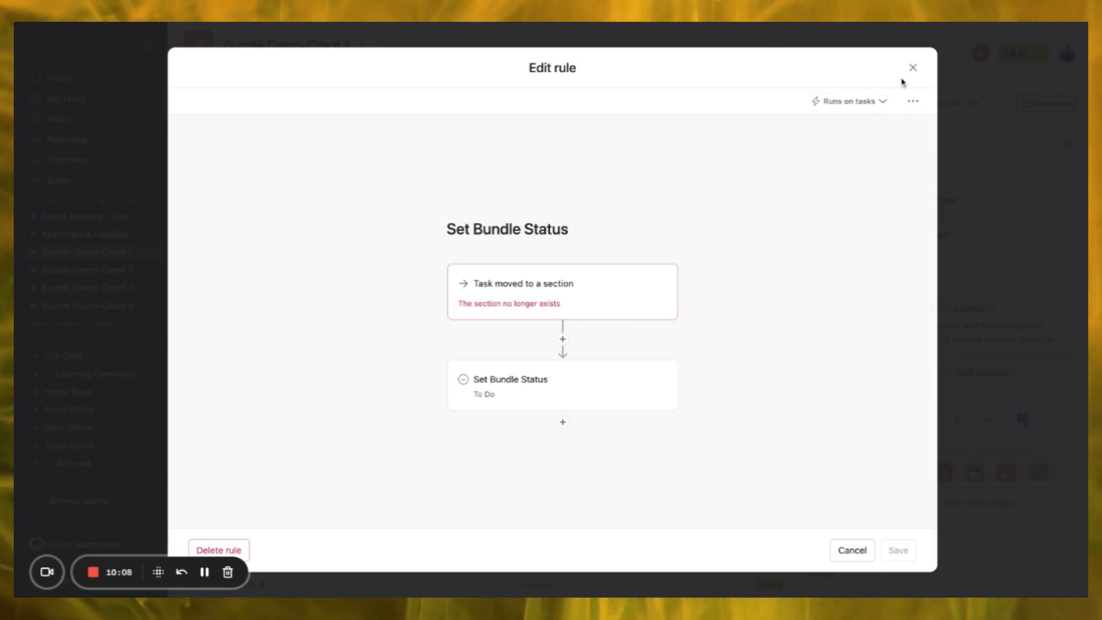
{"action": "left_click", "coordinate": [850, 548]}
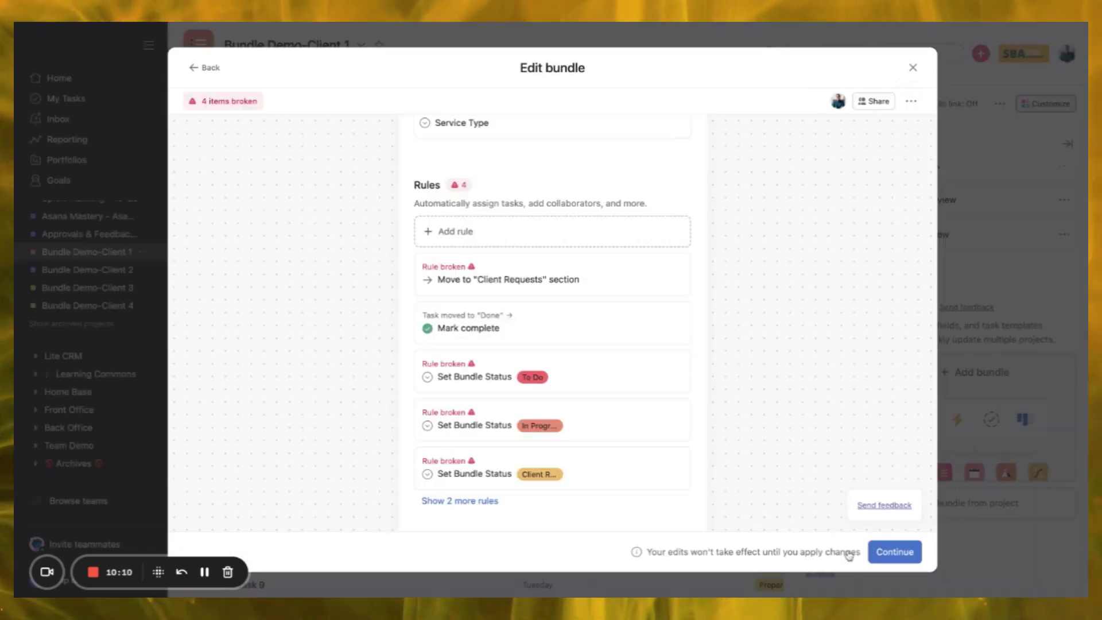
{"action": "scroll", "coordinate": [603, 403], "scroll_direction": "down", "scroll_amount": 2}
{"action": "left_click", "coordinate": [476, 438]}
{"action": "scroll", "coordinate": [476, 439], "scroll_direction": "down", "scroll_amount": 2}
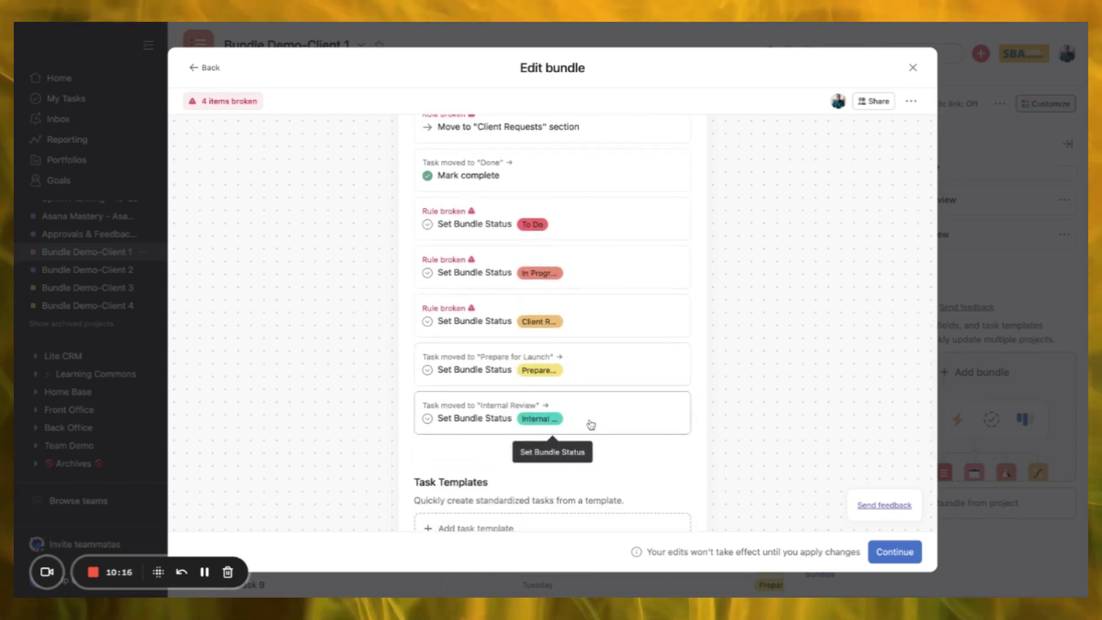
{"action": "scroll", "coordinate": [583, 421], "scroll_direction": "up", "scroll_amount": 2}
Delete the broken Client Review, In Progress, To Do and move-to-section rules
{"action": "left_click", "coordinate": [605, 376]}
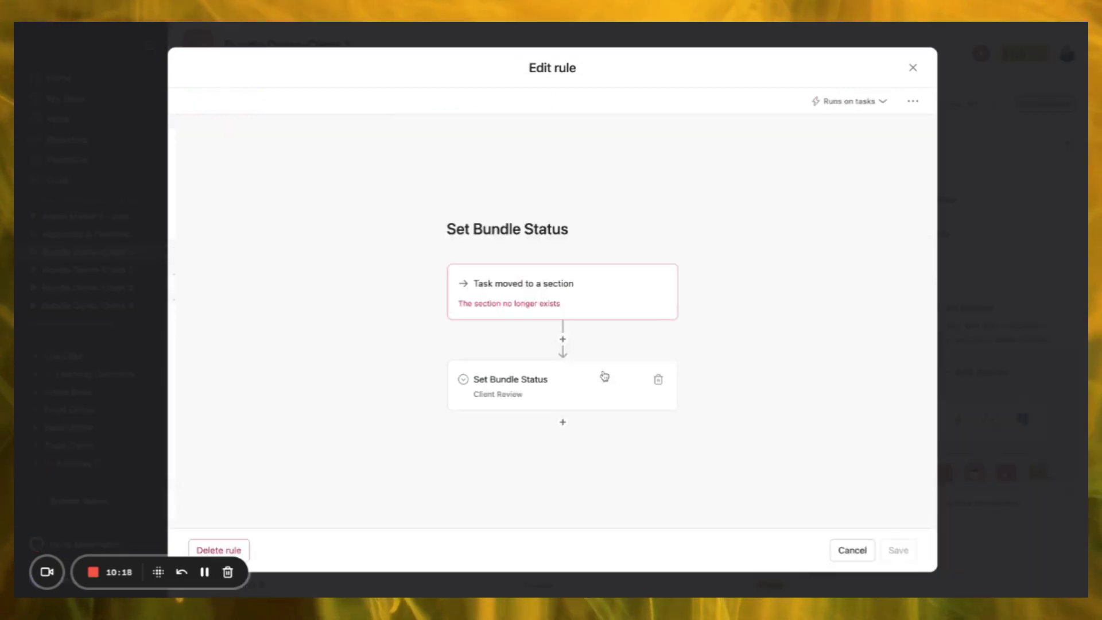
{"action": "left_click", "coordinate": [217, 546]}
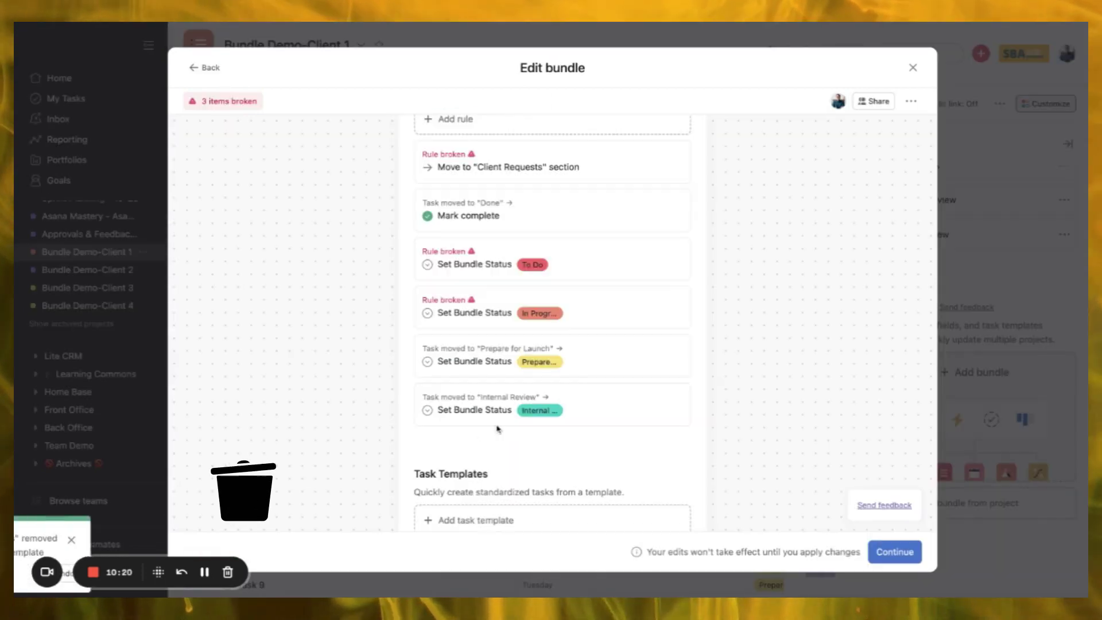
{"action": "left_click", "coordinate": [605, 312]}
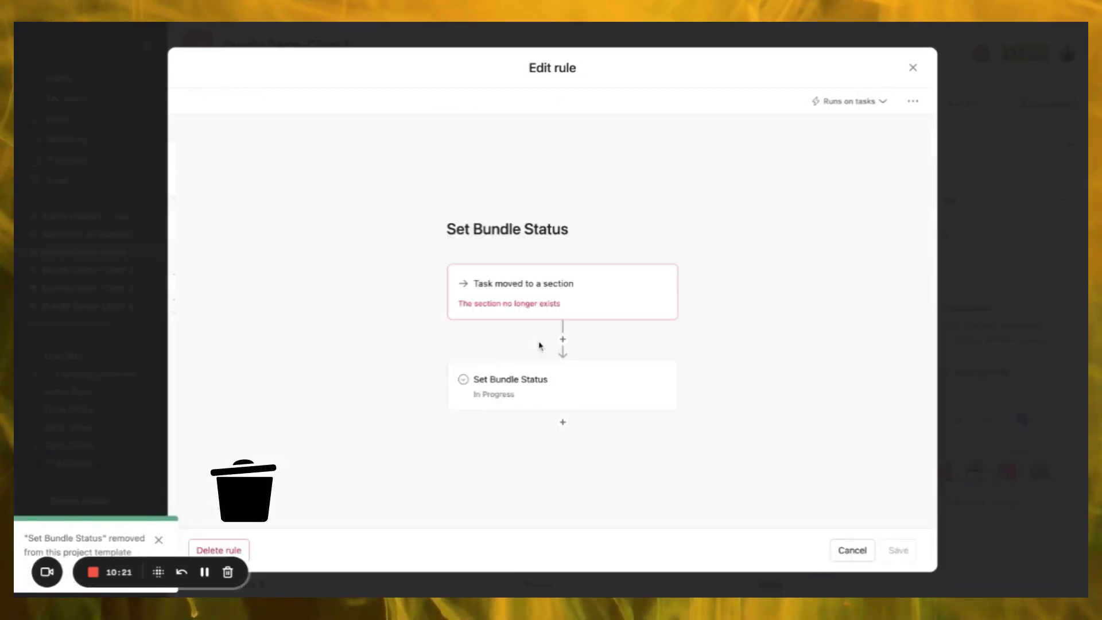
{"action": "left_click", "coordinate": [232, 551]}
{"action": "left_click", "coordinate": [595, 256]}
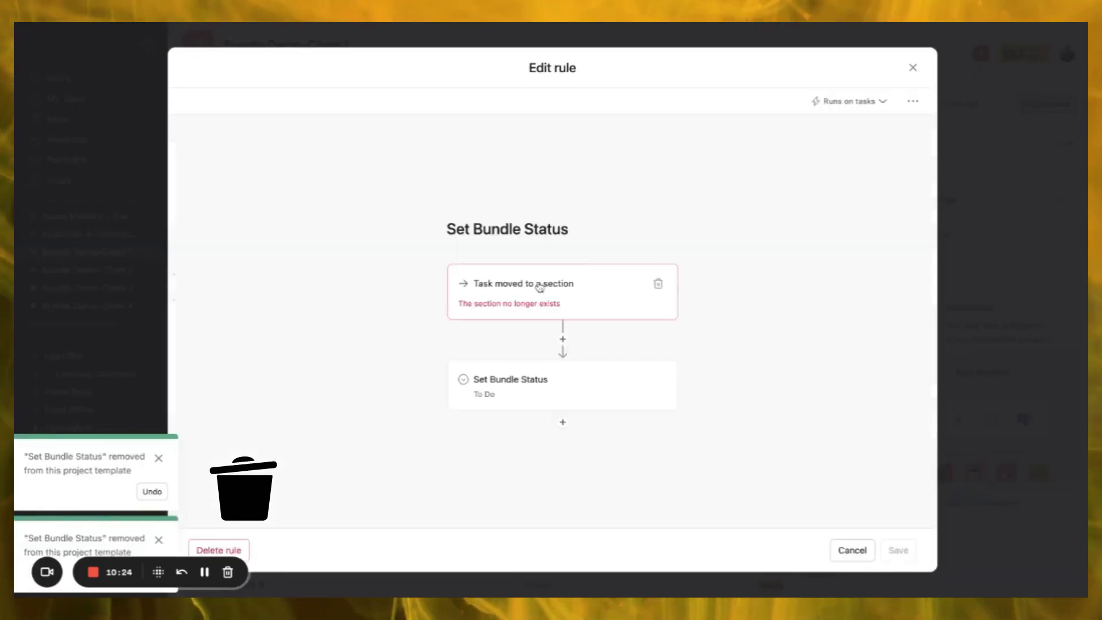
{"action": "left_click", "coordinate": [213, 546]}
{"action": "scroll", "coordinate": [593, 246], "scroll_direction": "up", "scroll_amount": 2}
{"action": "left_click", "coordinate": [625, 272]}
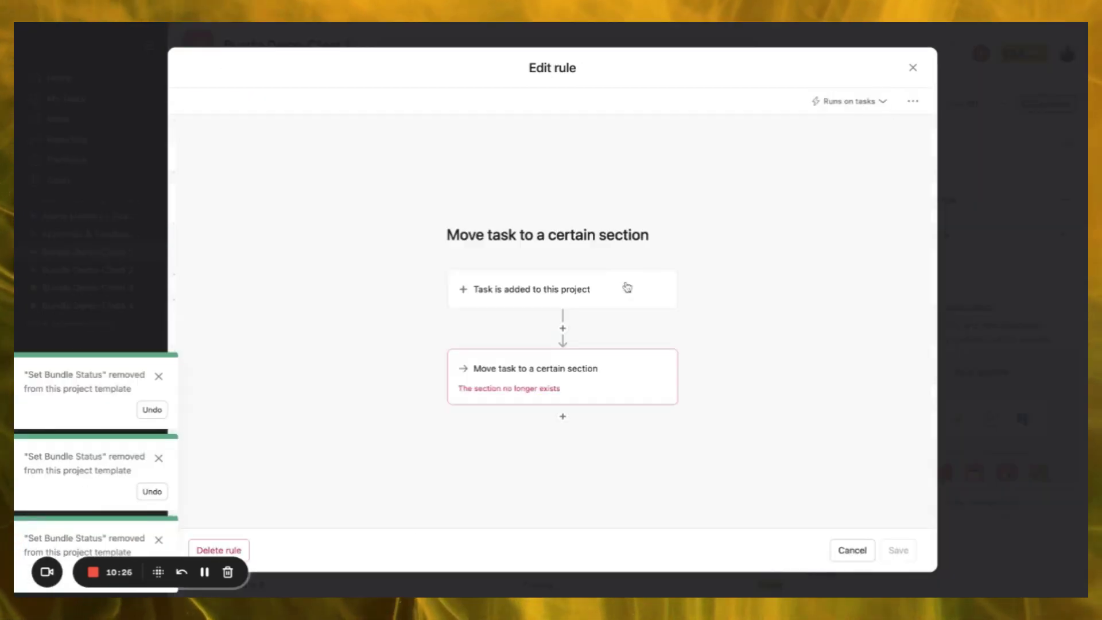
{"action": "left_click", "coordinate": [234, 549]}
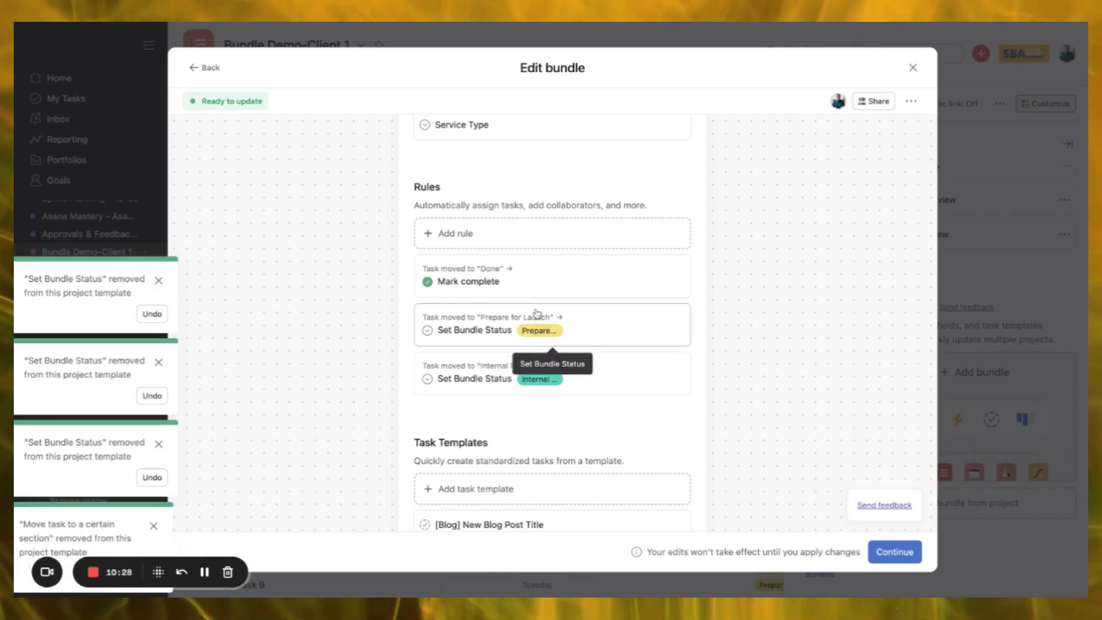
{"action": "scroll", "coordinate": [527, 344], "scroll_direction": "down", "scroll_amount": 4}
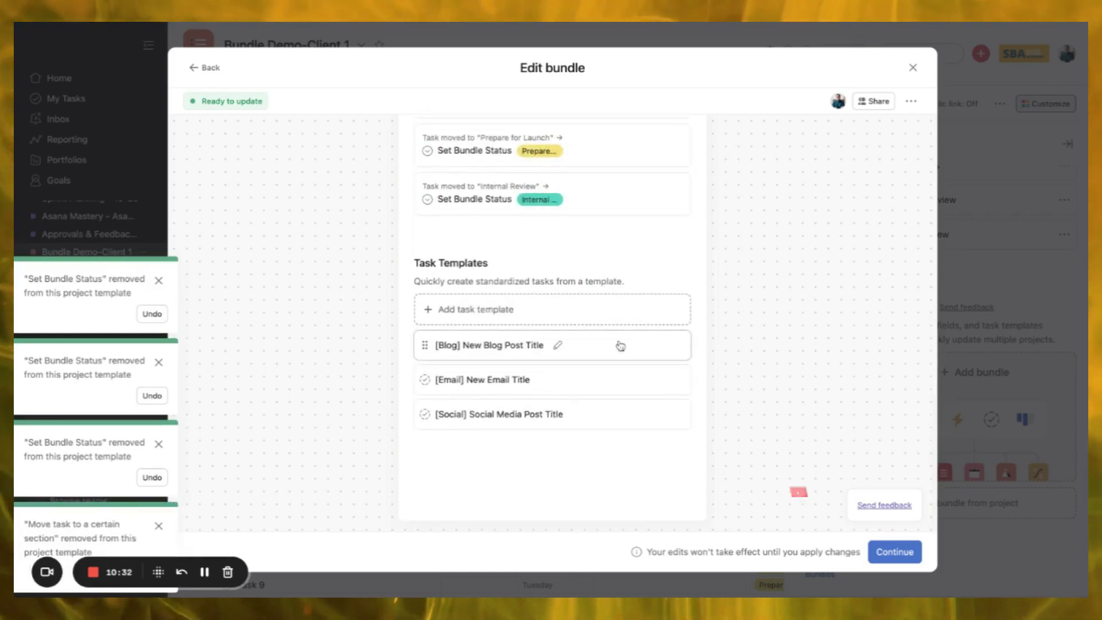
Delete the [Email] and [Blog] task templates and finish editing the bundle
{"action": "left_click", "coordinate": [610, 384]}
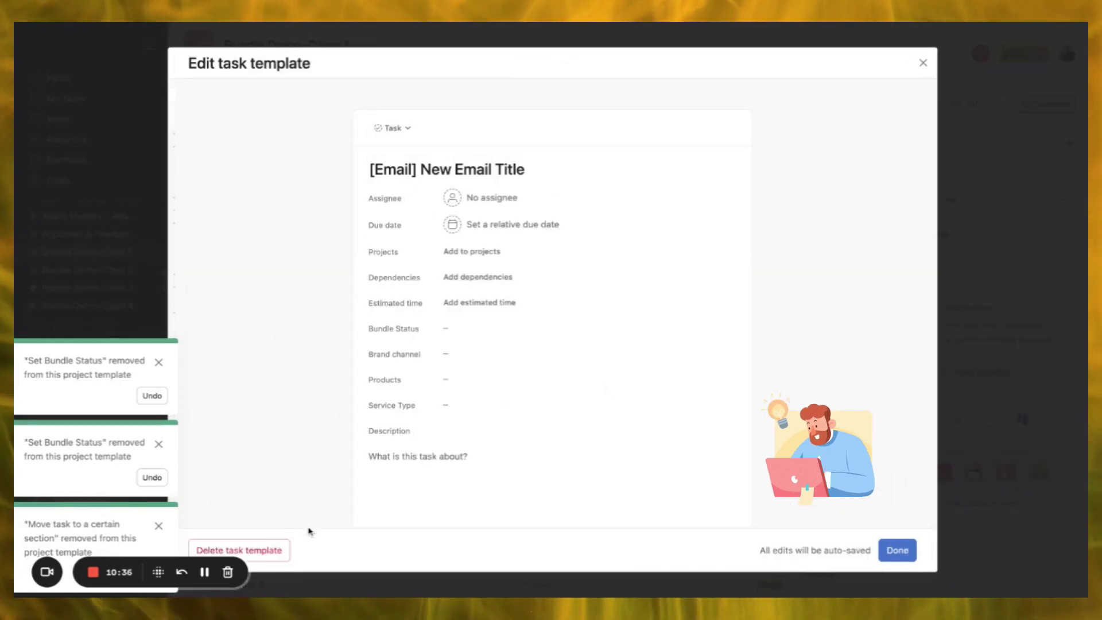
{"action": "left_click", "coordinate": [266, 554]}
{"action": "left_click", "coordinate": [615, 378]}
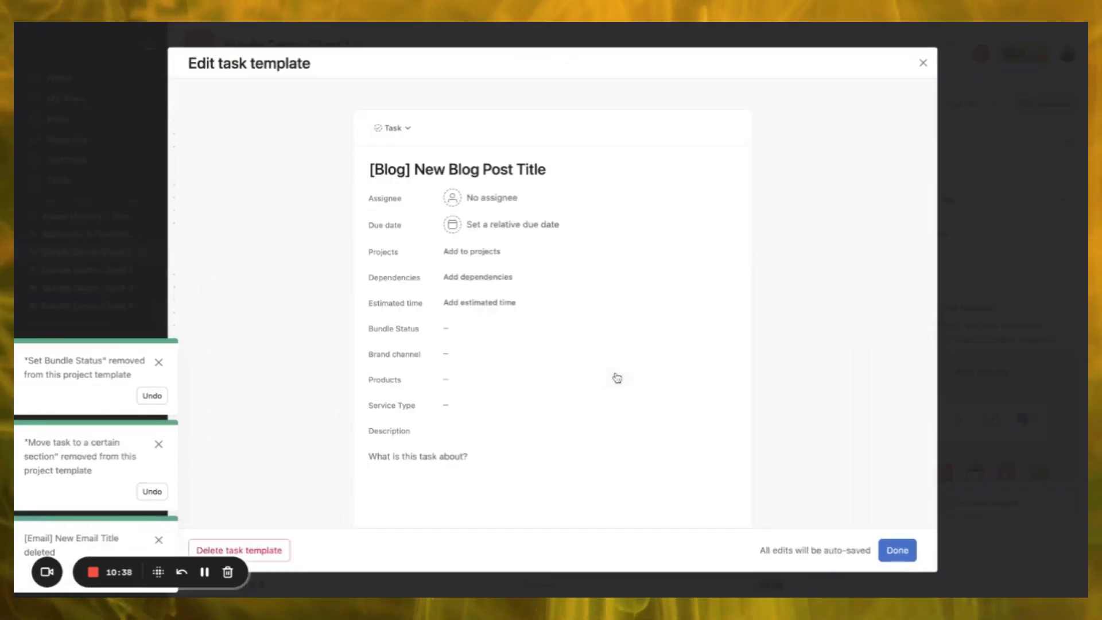
{"action": "left_click", "coordinate": [269, 551]}
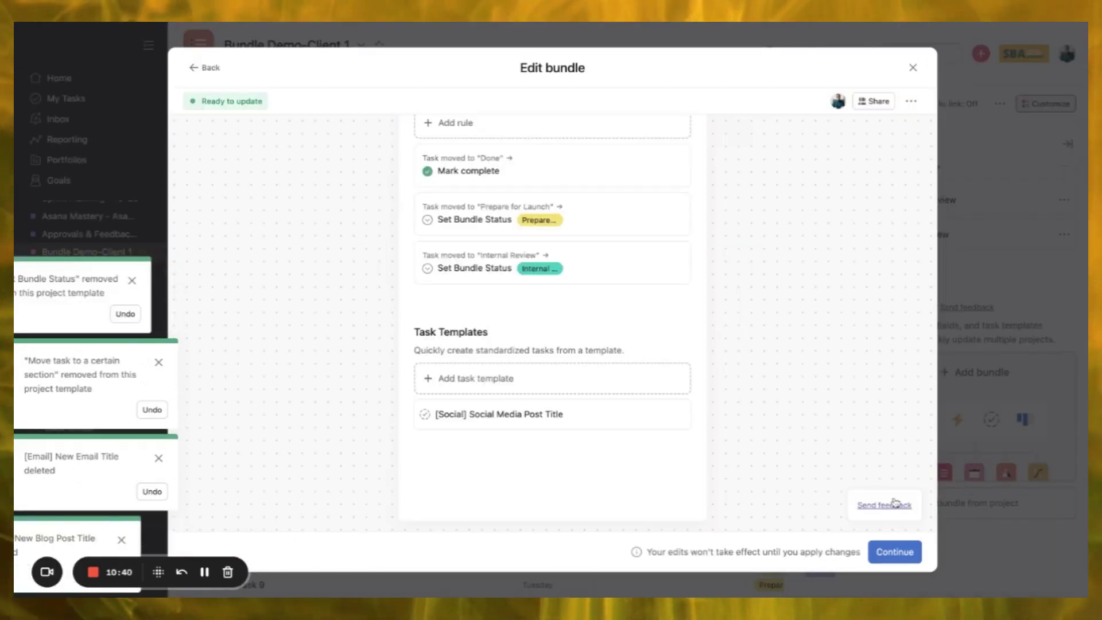
{"action": "left_click", "coordinate": [899, 554]}
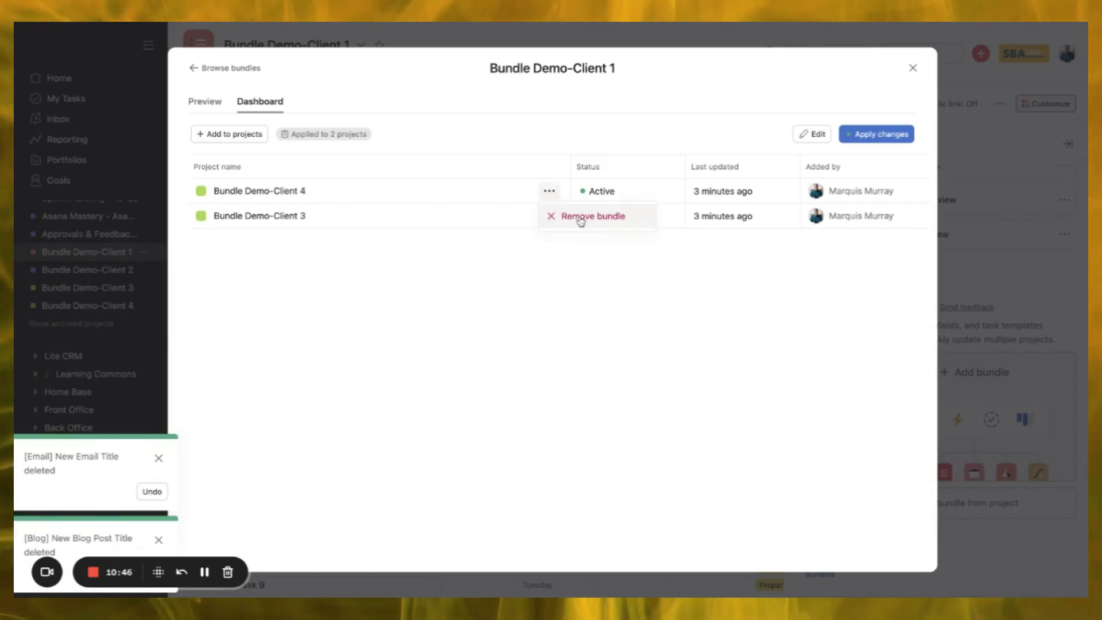
Remove the Client 1 bundle from the Bundle Demo-Client 4 and Client 3 projects
{"action": "left_click", "coordinate": [581, 221]}
{"action": "left_click", "coordinate": [675, 425]}
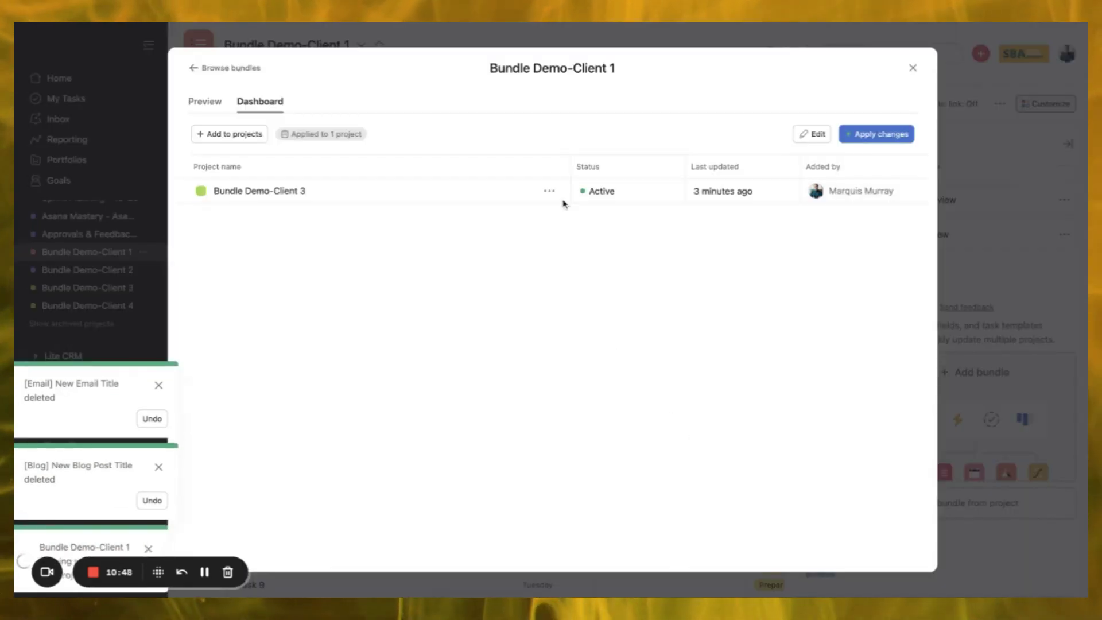
{"action": "left_click", "coordinate": [549, 191]}
{"action": "left_click", "coordinate": [575, 223]}
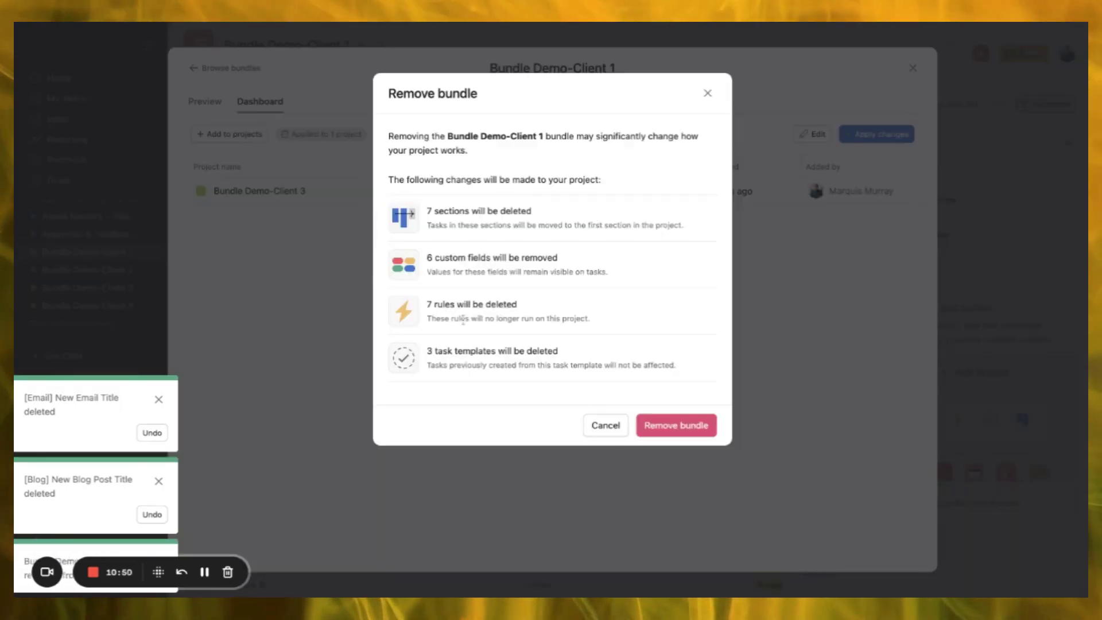
{"action": "left_click", "coordinate": [672, 427]}
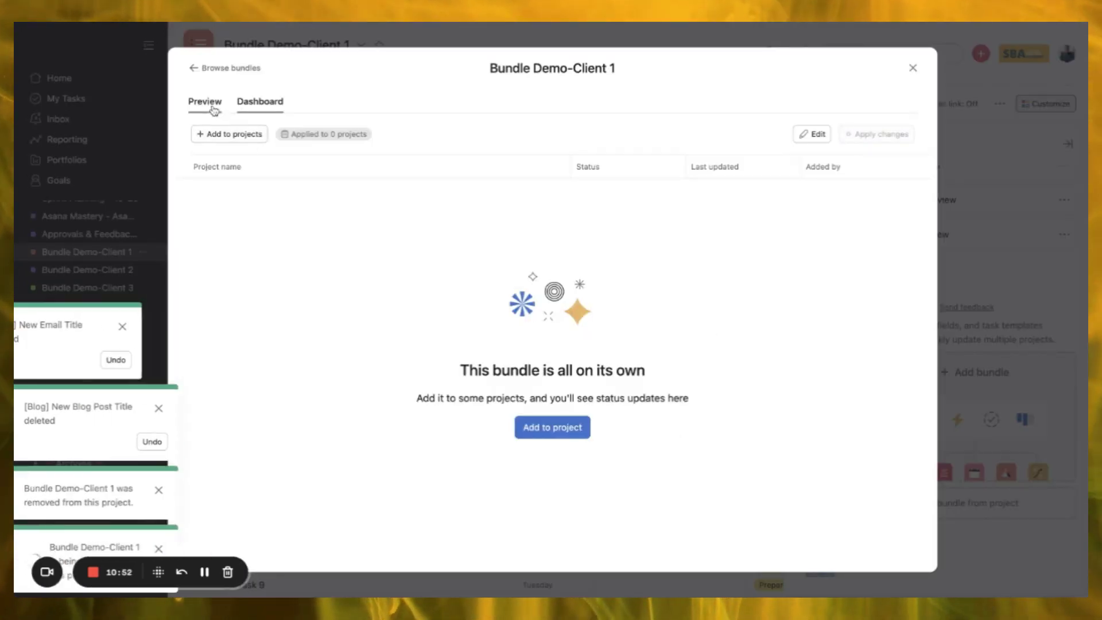
{"action": "left_click", "coordinate": [245, 138]}
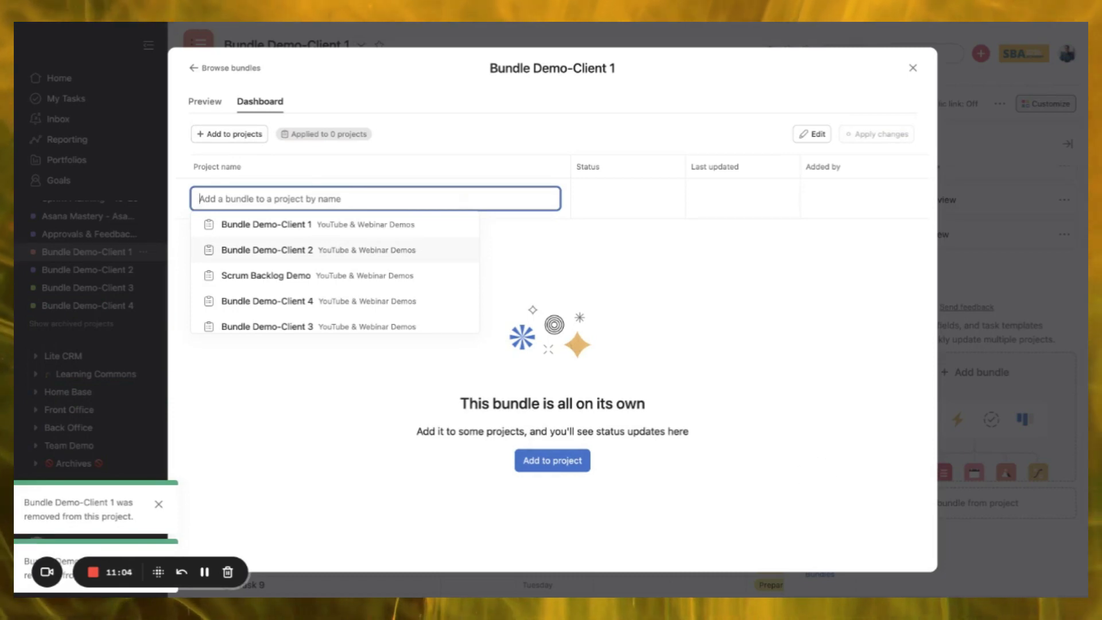
Add Bundle Demo-Client 2, 3 and 4 to the bundle and apply the changes to all 3 projects
{"action": "left_click", "coordinate": [267, 249]}
{"action": "left_click", "coordinate": [235, 137]}
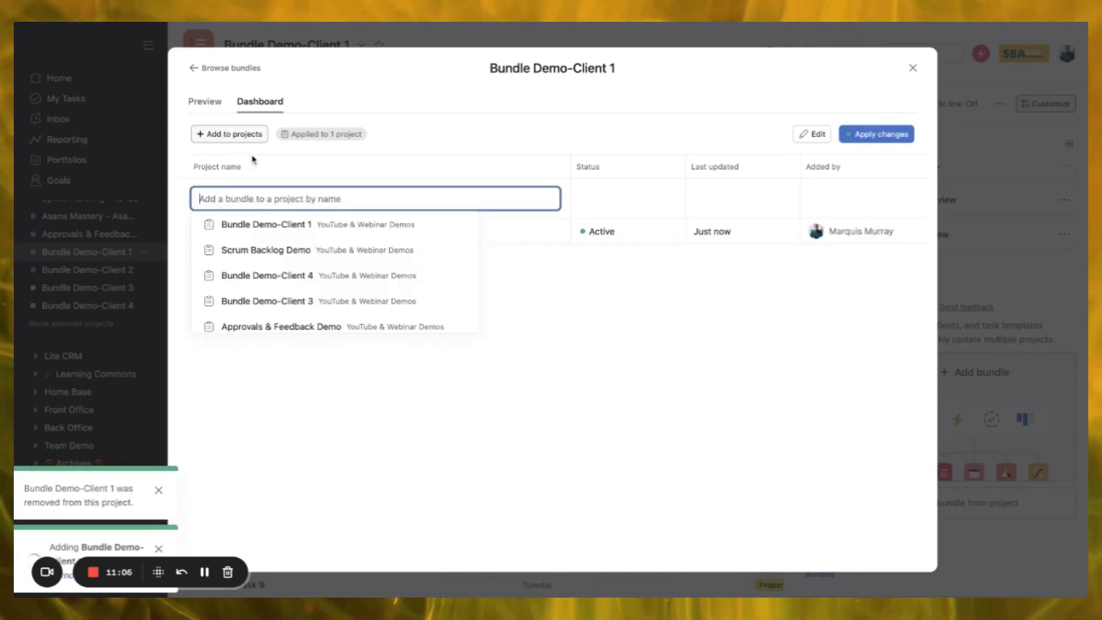
{"action": "left_click", "coordinate": [314, 301]}
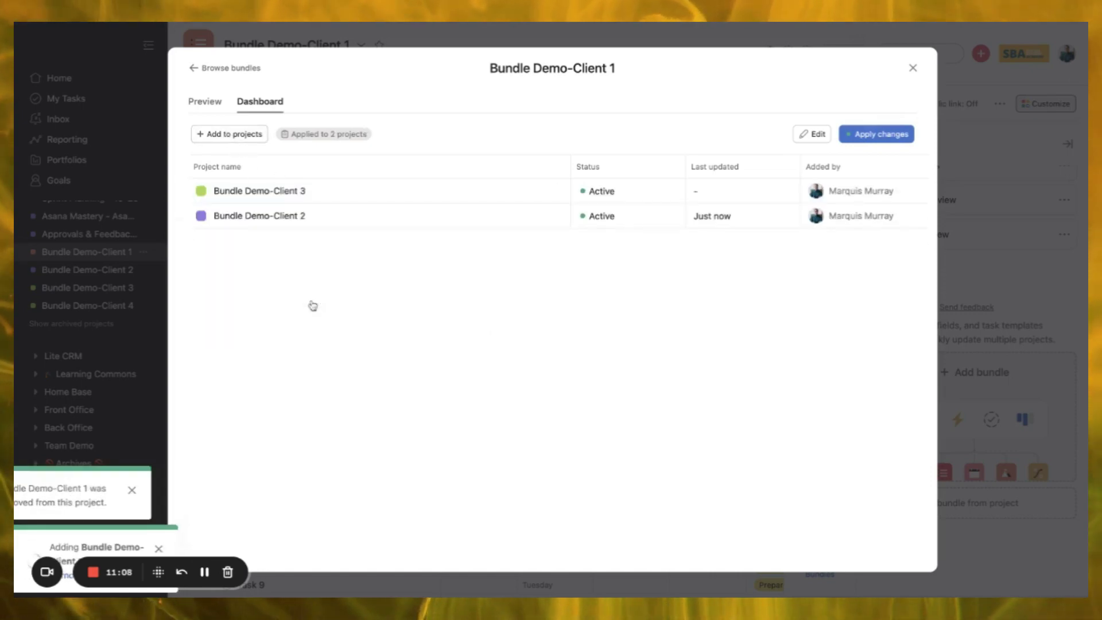
{"action": "left_click", "coordinate": [223, 141]}
{"action": "left_click", "coordinate": [301, 274]}
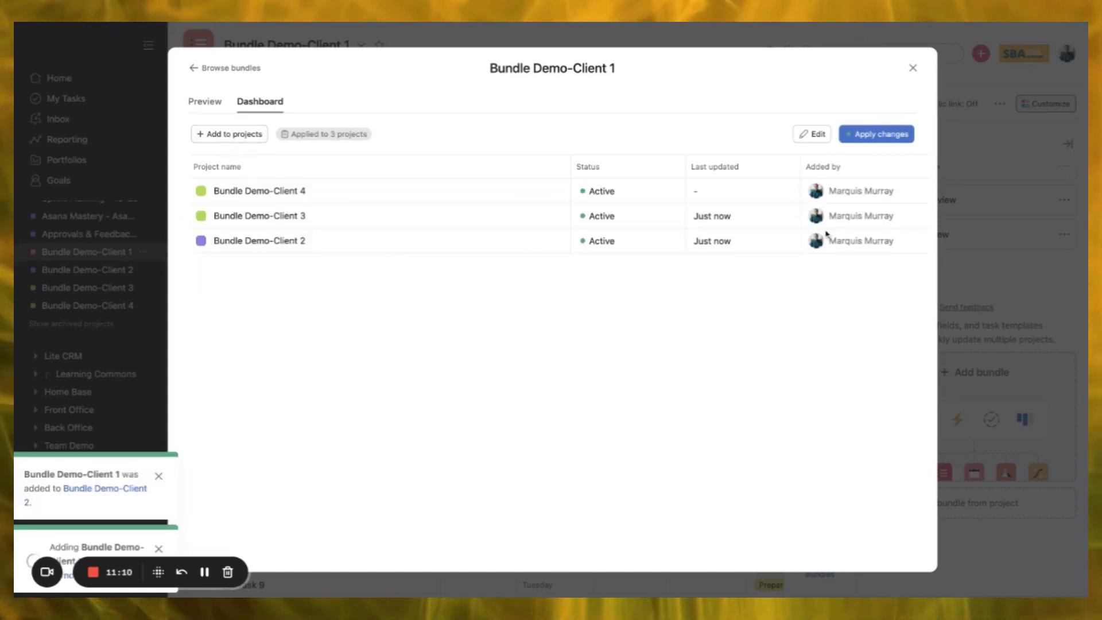
{"action": "left_click", "coordinate": [881, 137]}
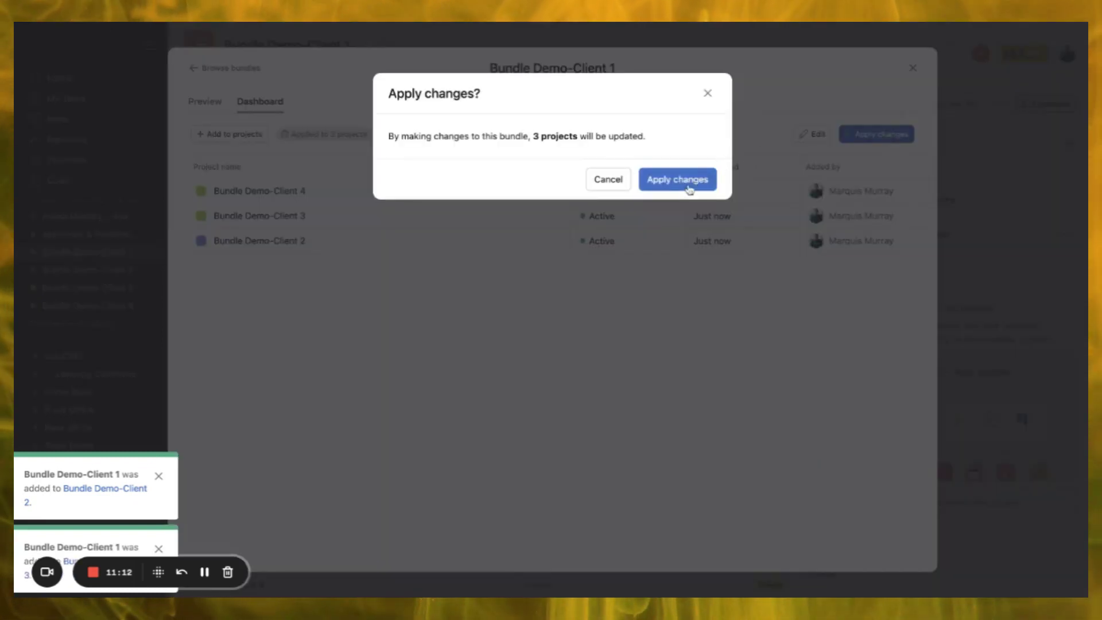
{"action": "left_click", "coordinate": [694, 183]}
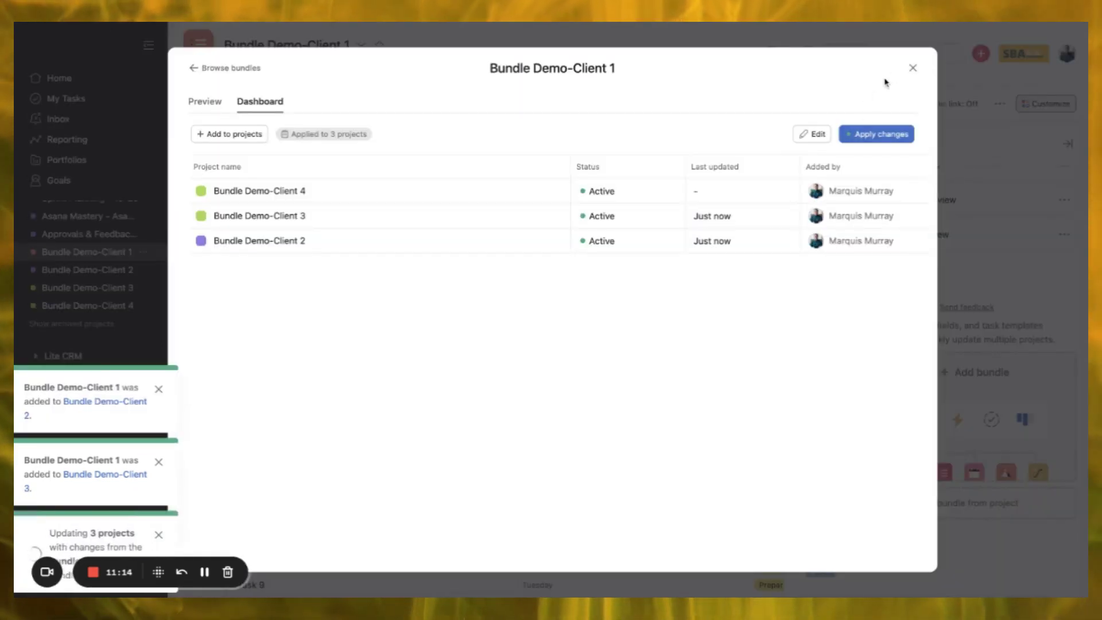
Close the bundle window and go to the Bundle Demo-Client 2 project
{"action": "left_click", "coordinate": [913, 68]}
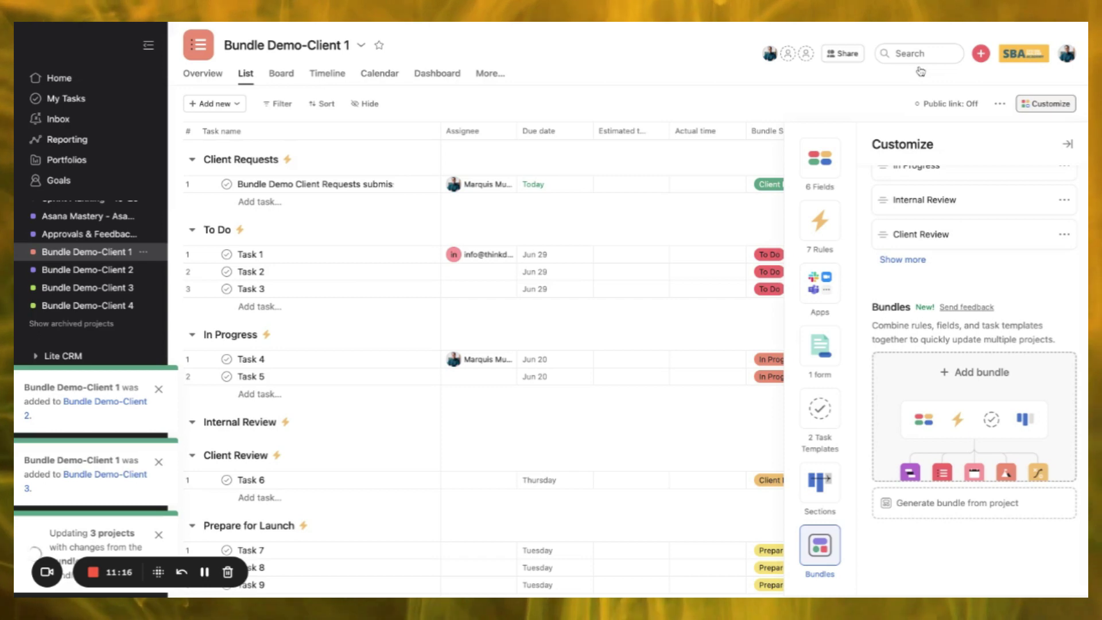
{"action": "left_click", "coordinate": [158, 388]}
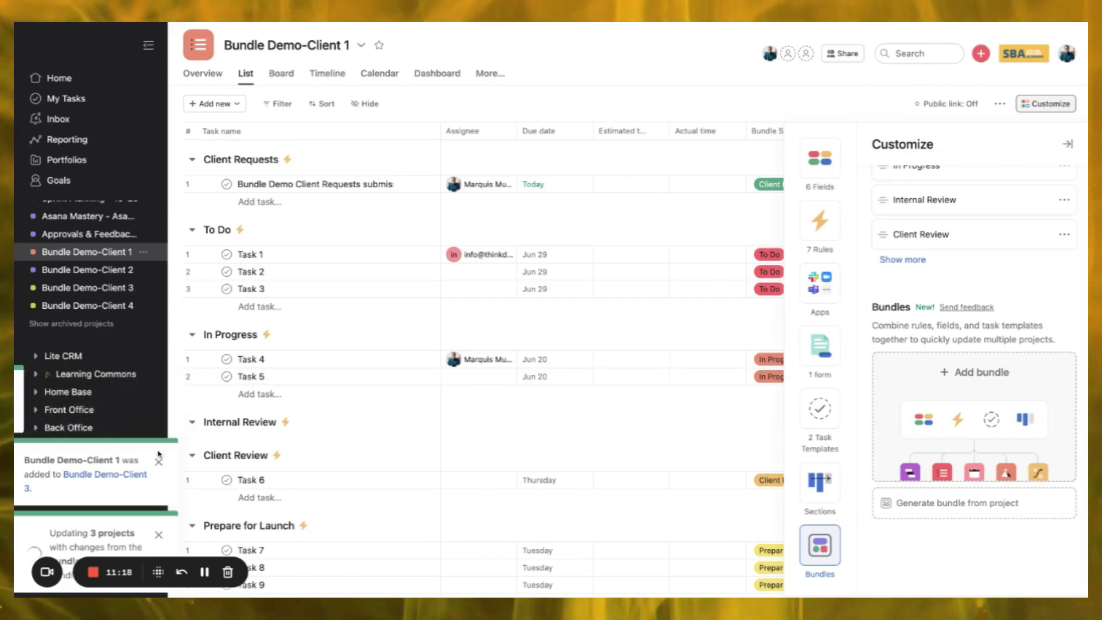
{"action": "left_click", "coordinate": [75, 271]}
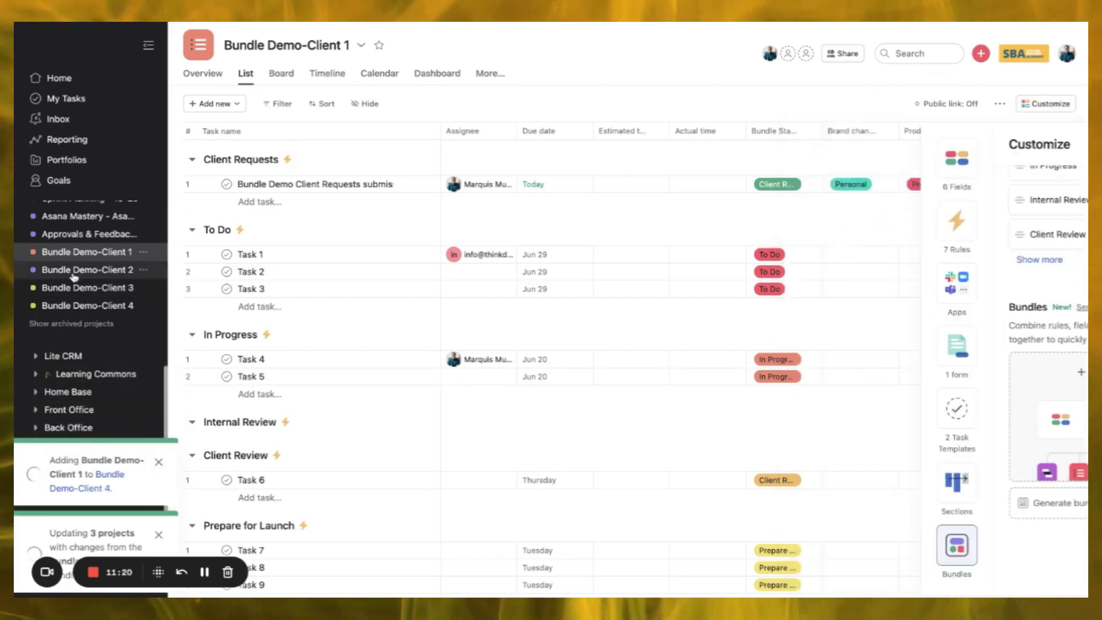